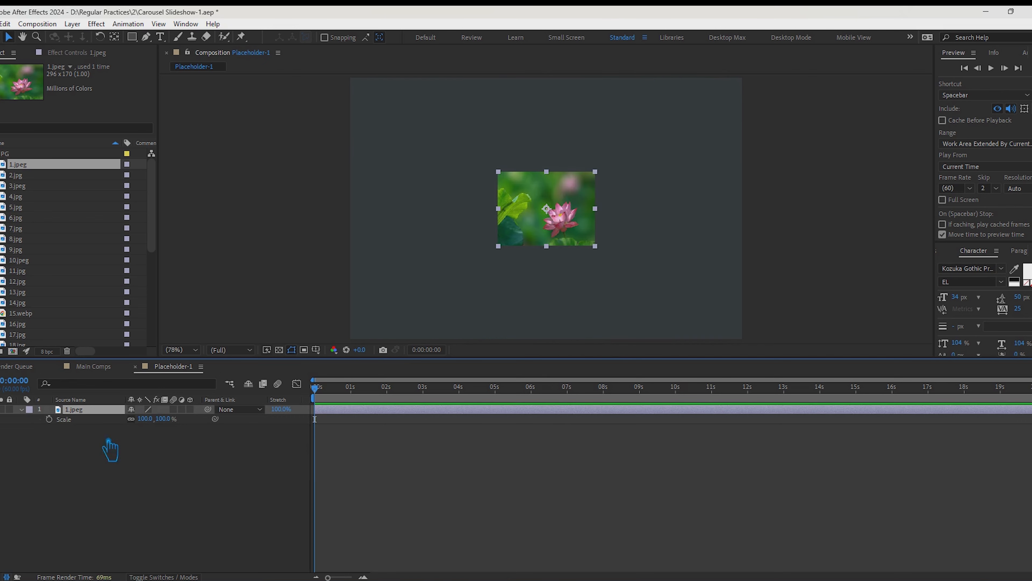
Step: Delete the 1.jpeg layer from Placeholder-1 and remove the 1.jpeg footage from the project
key(Delete)
click(37, 165)
key(Delete)
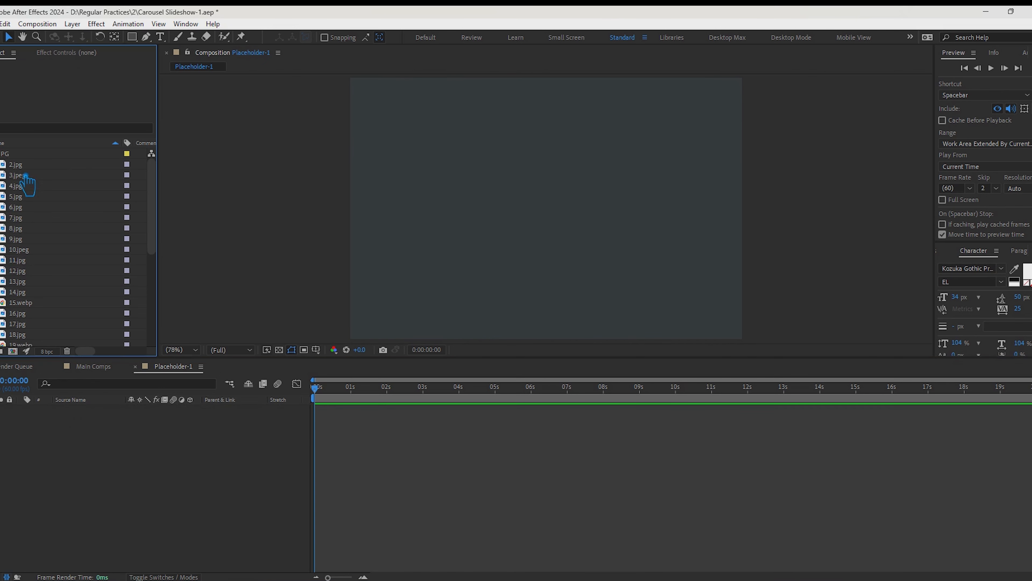
Step: Add 2.jpg to the Placeholder-1 composition and set its scale to 97%
drag(153, 467, 136, 467)
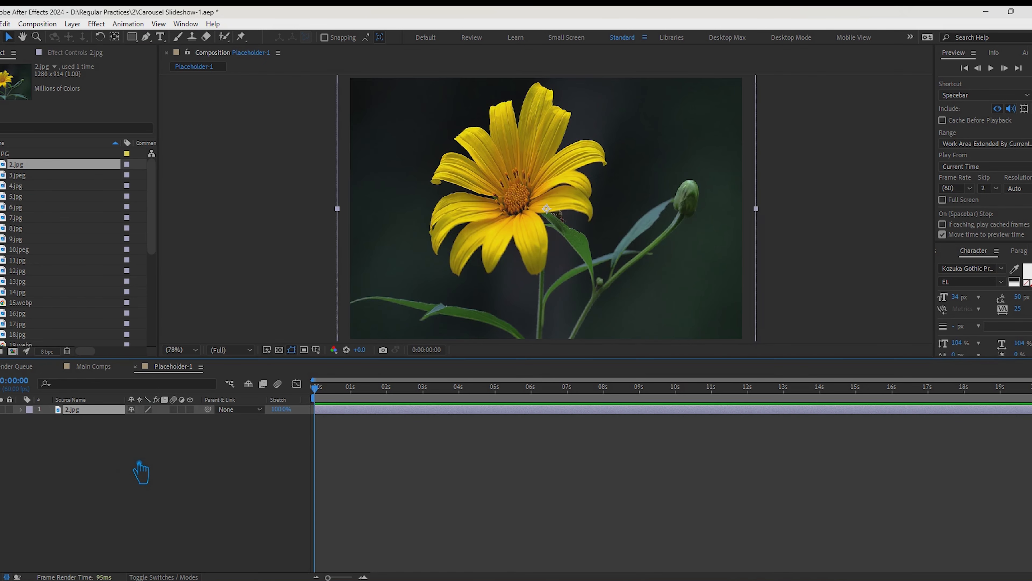
key(s)
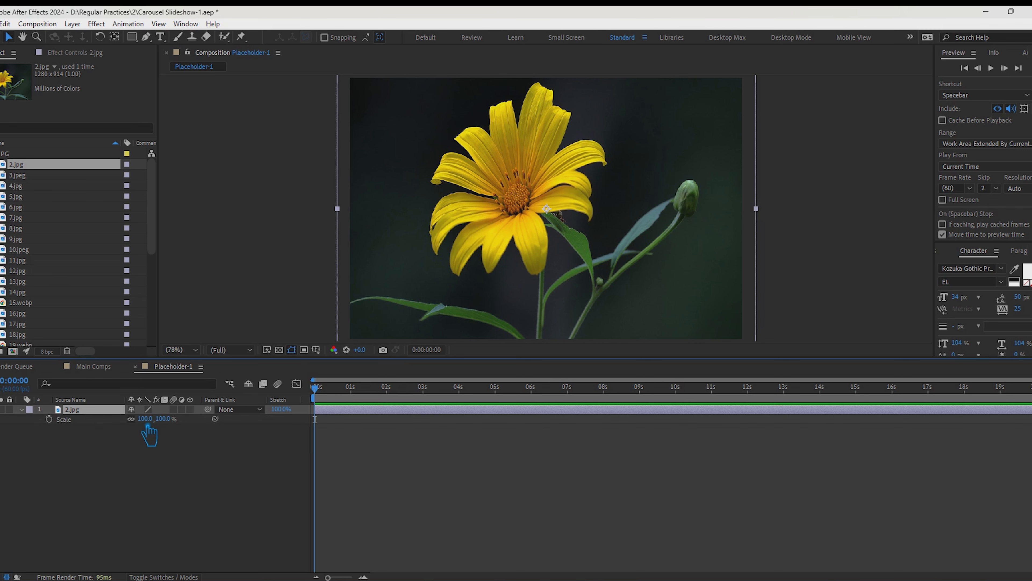
drag(150, 421, 155, 436)
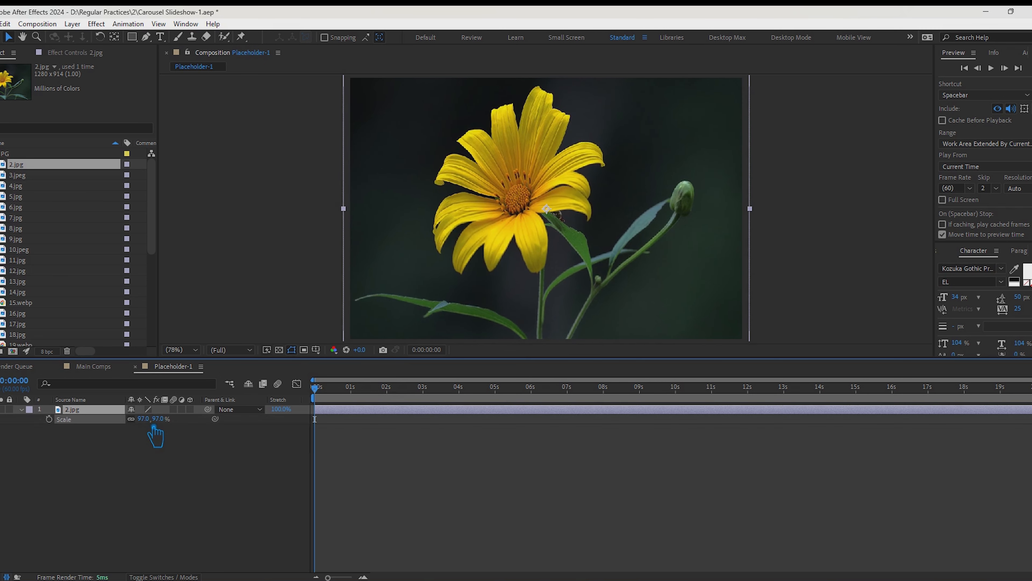
click(89, 527)
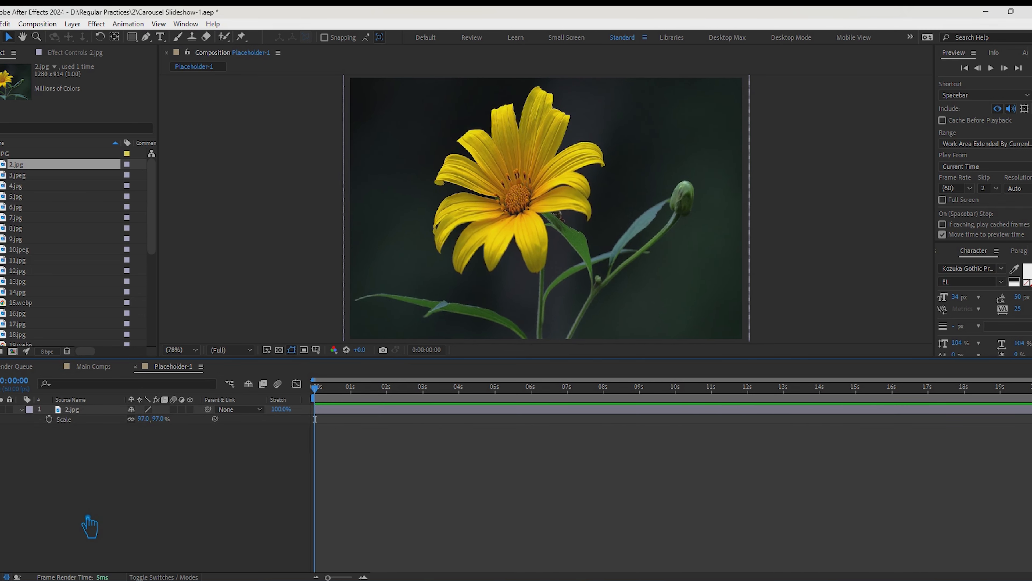
Step: Create a rectangle shape layer covering the whole Placeholder-1 composition and set its fill to None
double_click(137, 40)
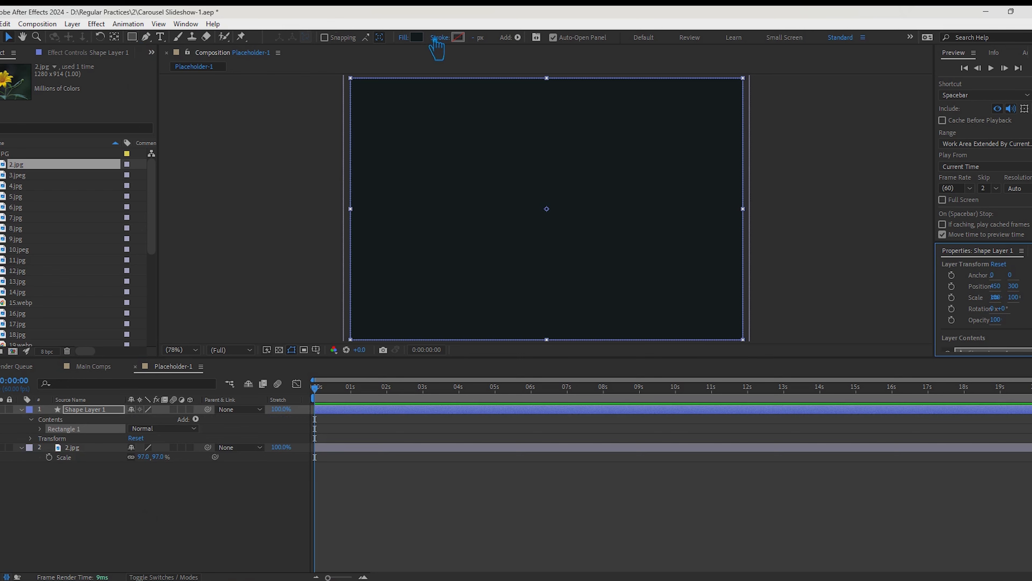
click(414, 41)
click(457, 268)
click(495, 330)
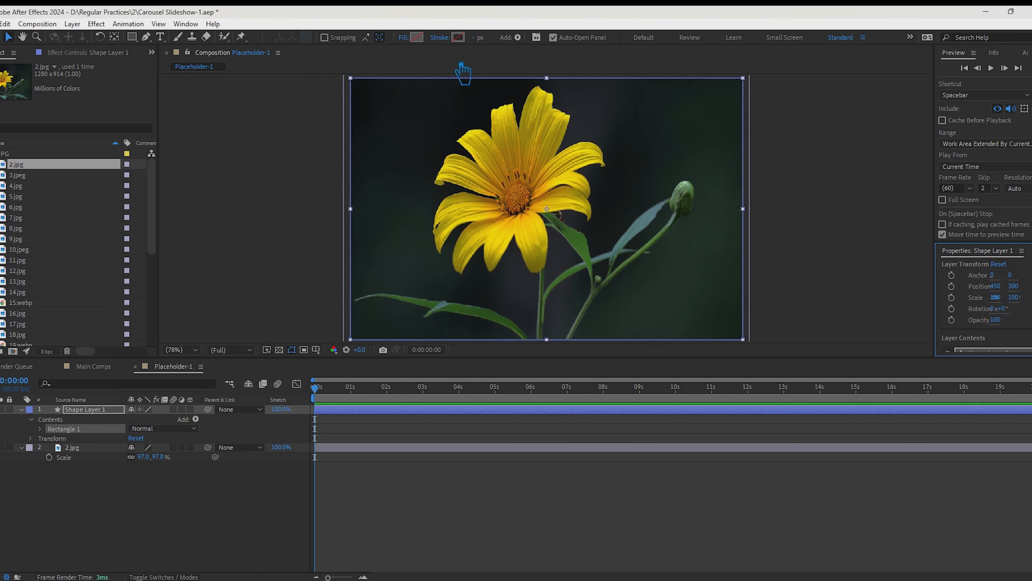
Step: Give the rectangle a solid stroke and set the stroke color to white
click(447, 40)
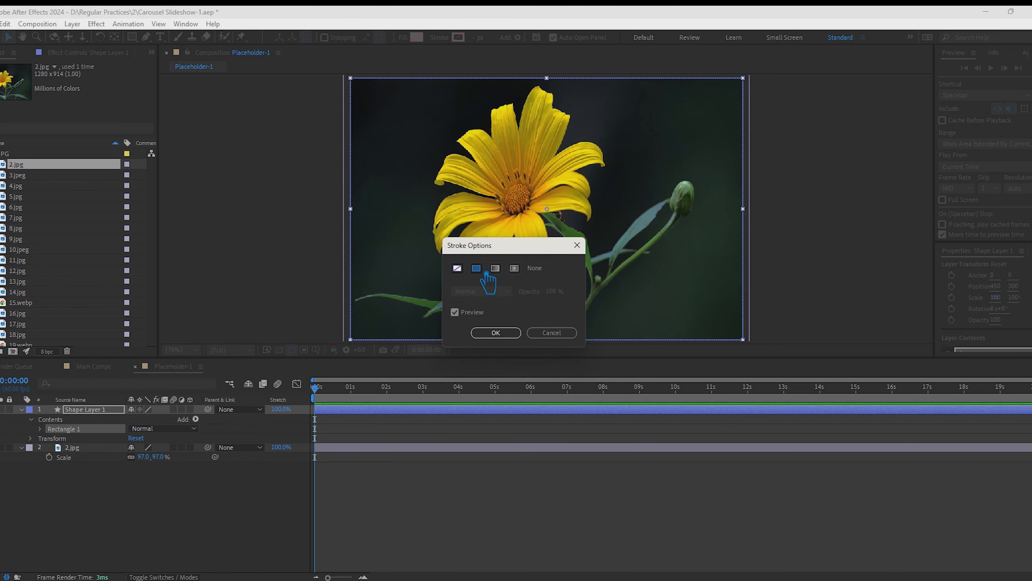
click(476, 268)
click(495, 333)
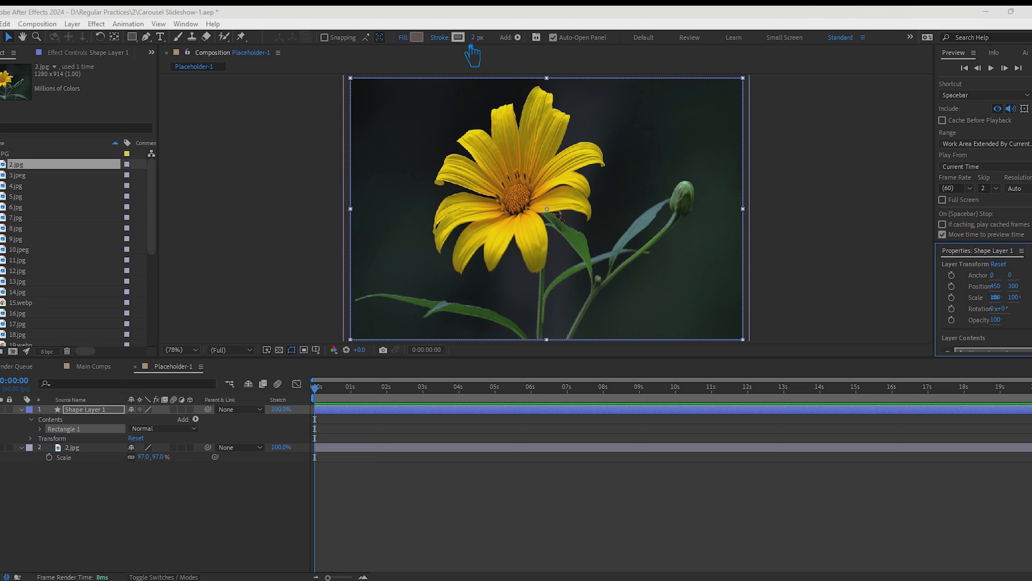
click(457, 37)
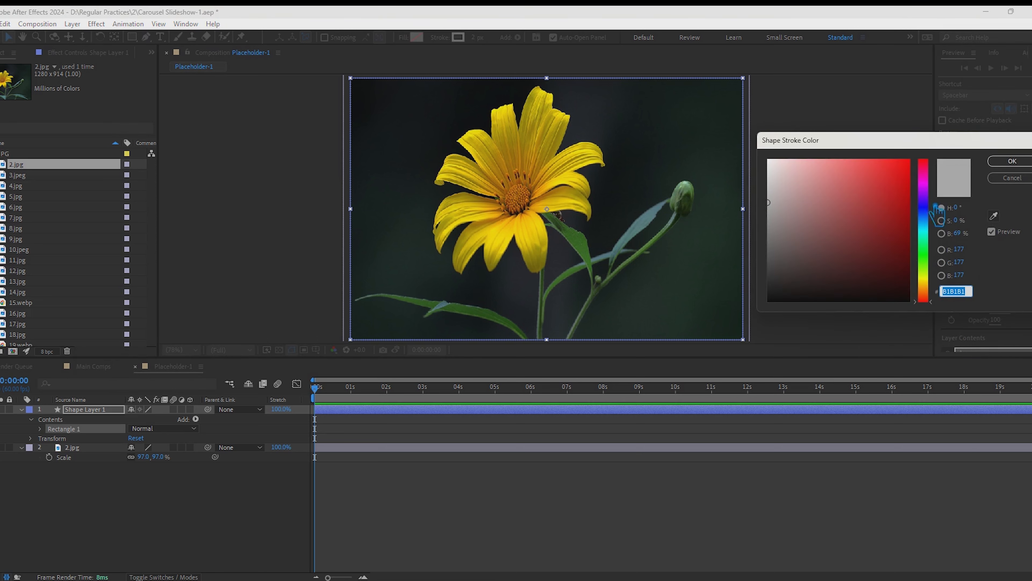
drag(801, 200, 746, 126)
click(1016, 163)
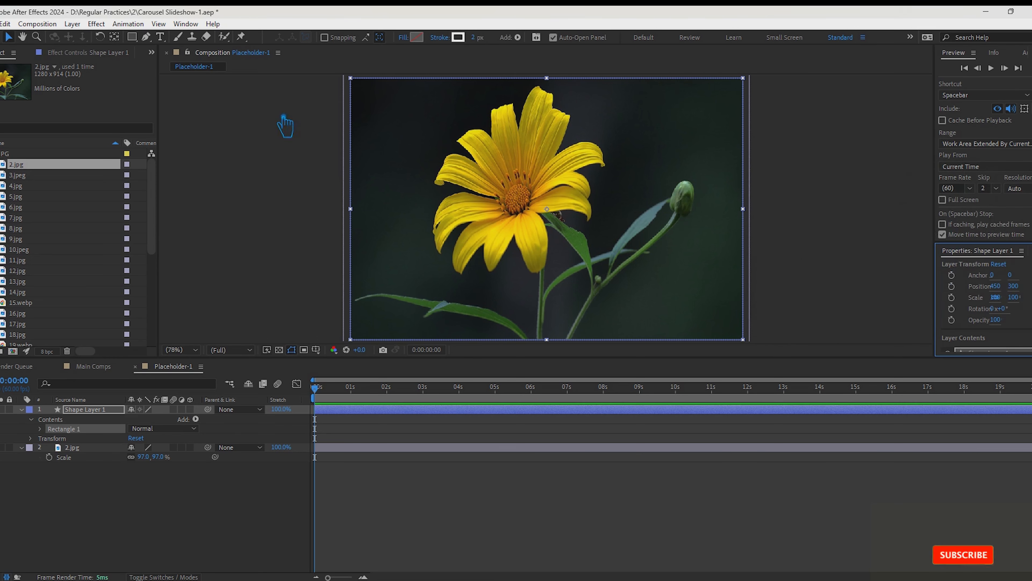
Step: Set the rectangle's stroke width to 30 px to form a frame around the picture
drag(474, 38, 513, 45)
click(490, 40)
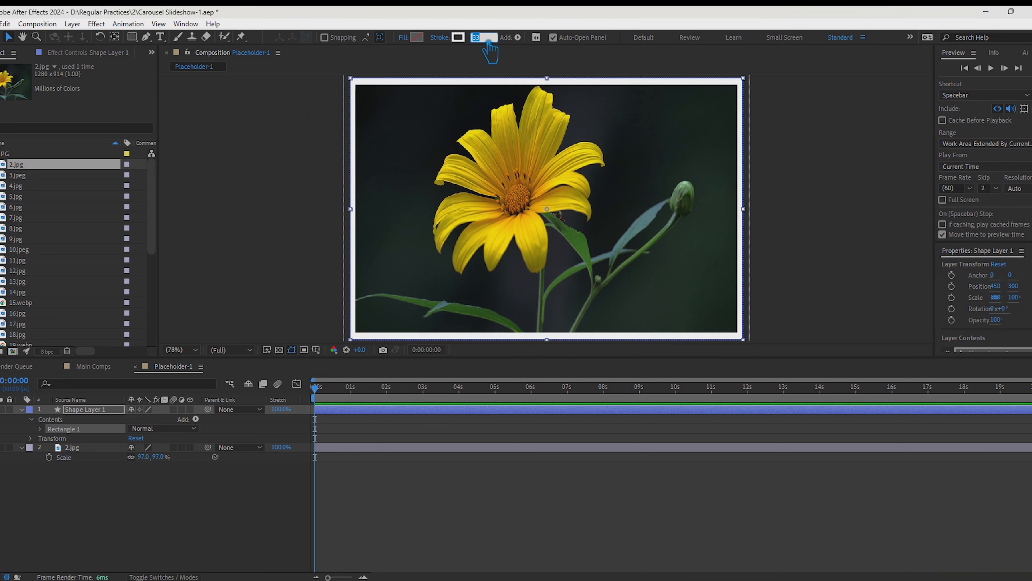
text(50)
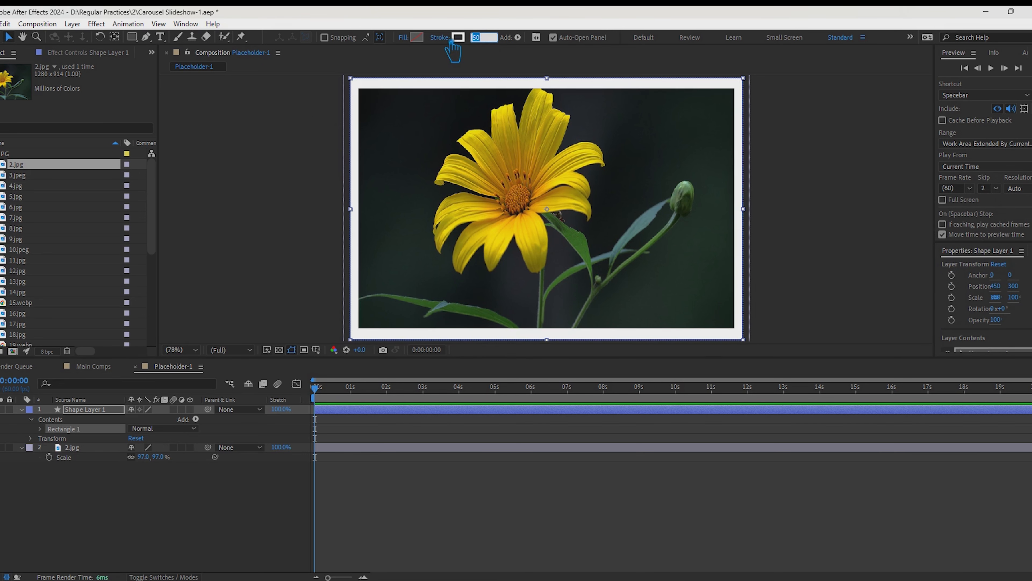
click(189, 492)
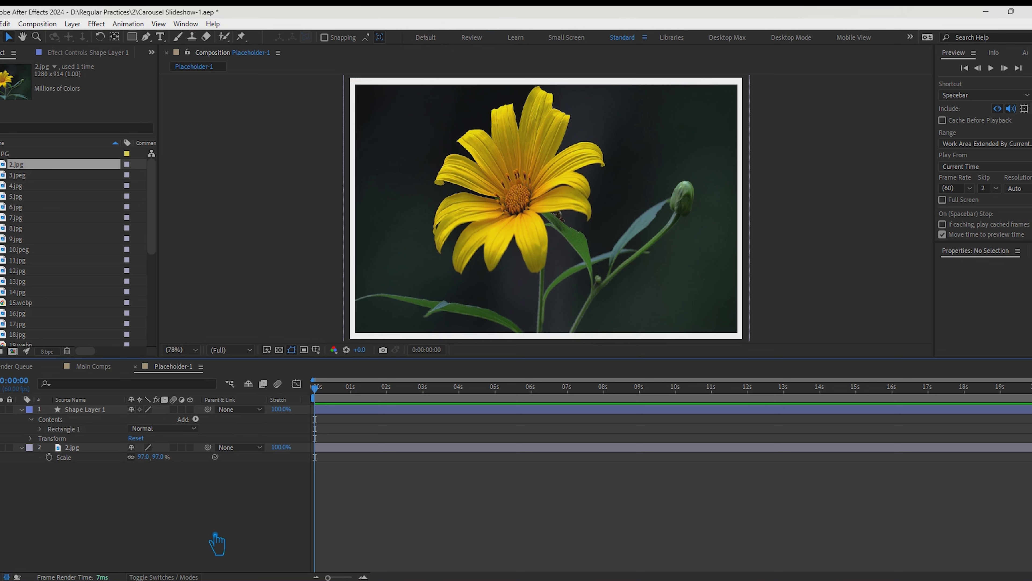
Step: Collapse the properties of Shape Layer 1 and lock the layer
click(21, 409)
click(97, 410)
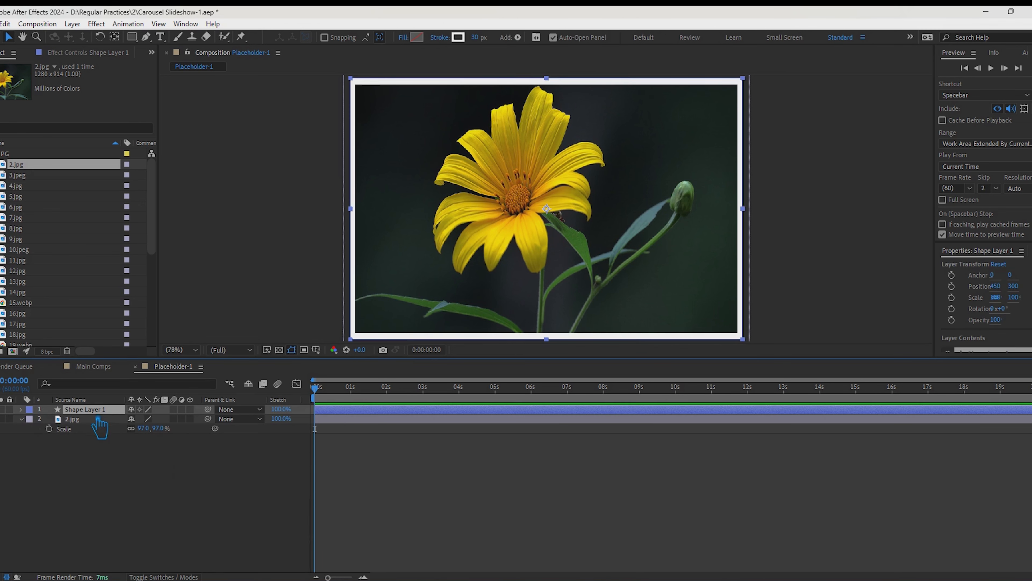
key(ctrl+l)
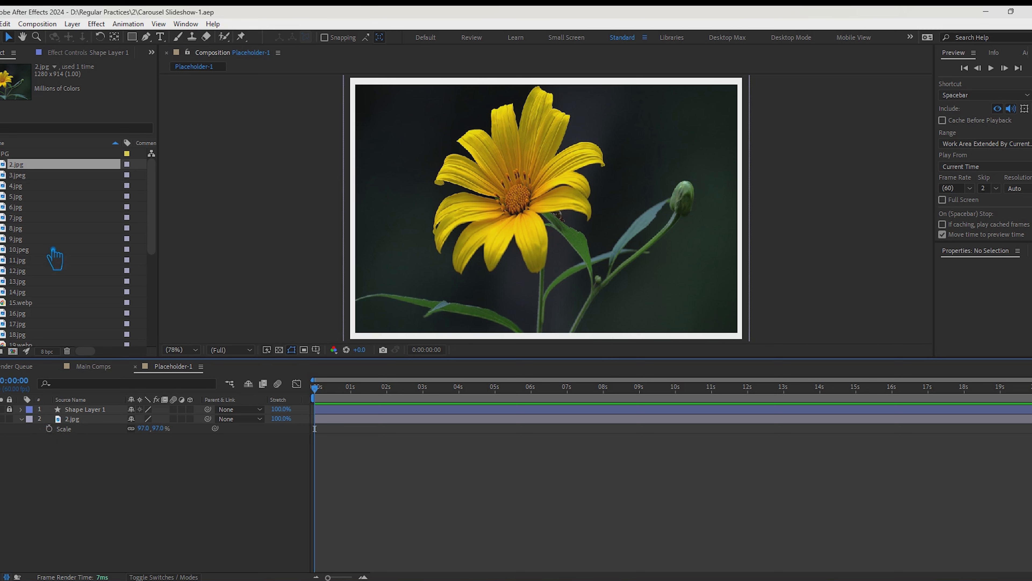
Step: Delete the compositions Placeholder-2 through Placeholder-14 from the project
scroll(36, 277, down, 6)
click(30, 217)
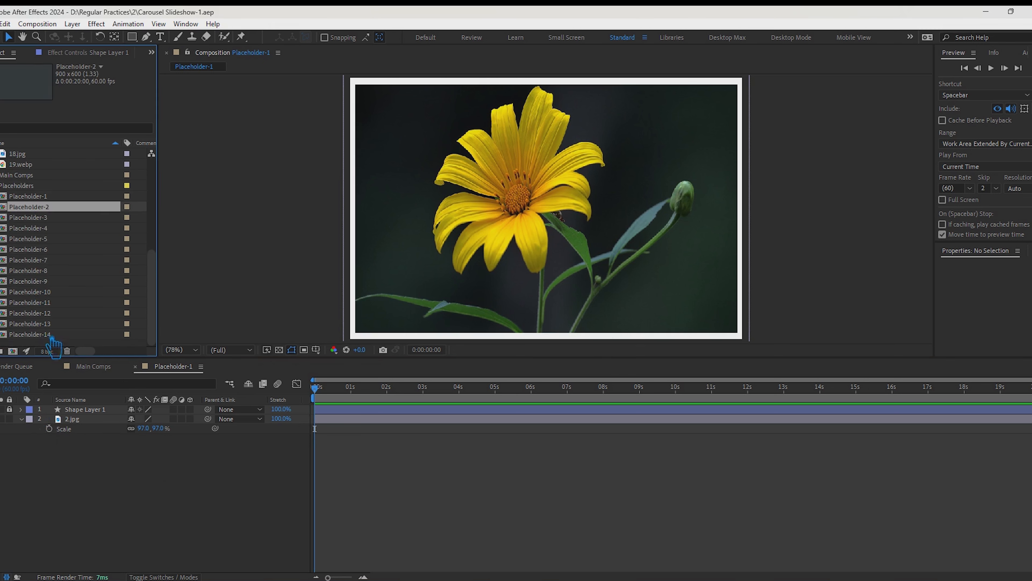
shift+click(50, 336)
key(Delete)
click(585, 314)
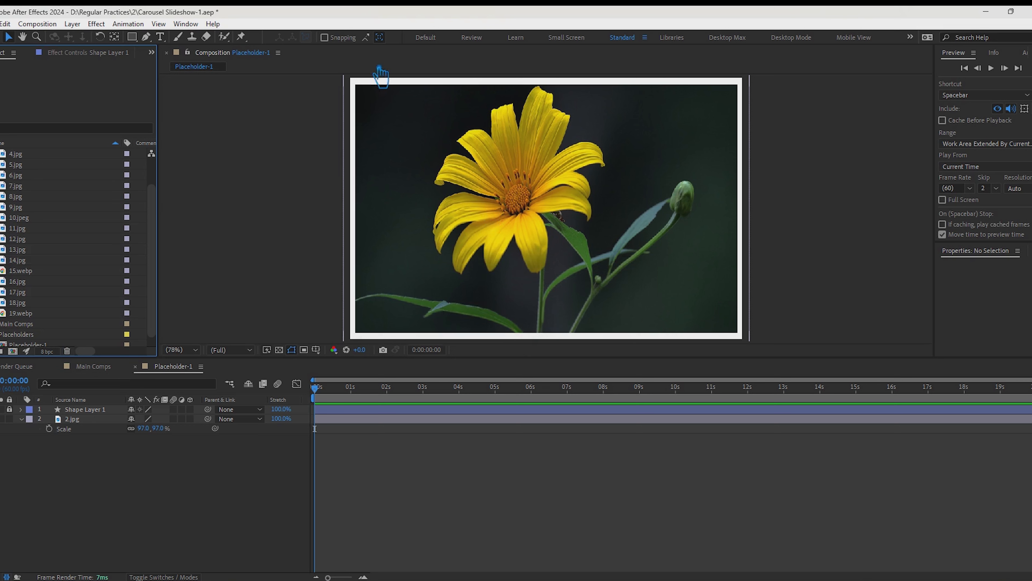
Step: Duplicate the Placeholder-1 composition repeatedly up to Placeholder-19, and undo the last two duplicates
scroll(50, 337, down, 1)
click(40, 336)
key(ctrl+d)
key(ctrl+d)
key(ctrl+d)
key(ctrl+d)
key(ctrl+d)
key(ctrl+d)
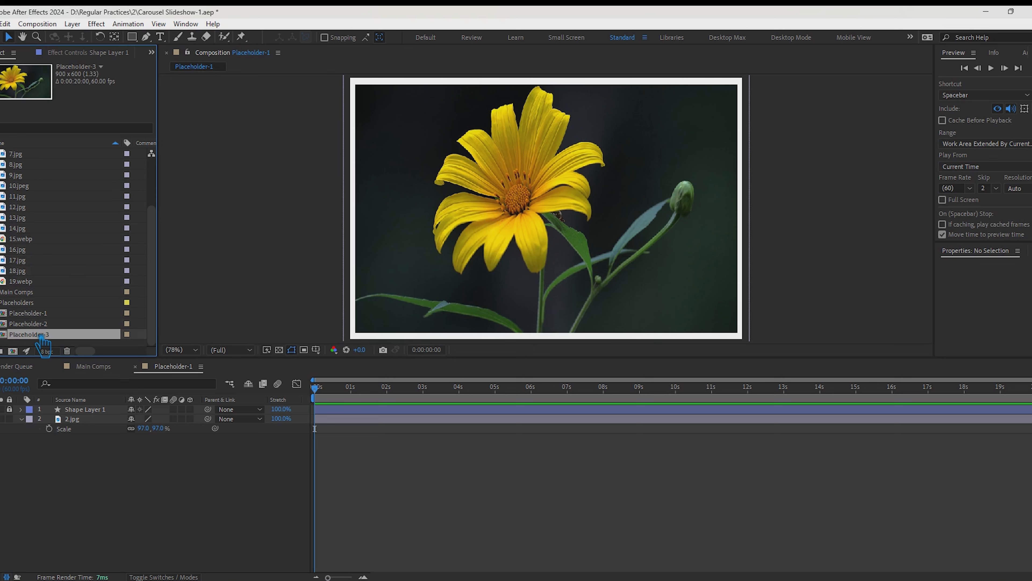
key(ctrl+d)
key(ctrl+d)
key(ctrl+d)
key(ctrl+d)
key(ctrl+d)
key(ctrl+d)
key(ctrl+d)
key(ctrl+d)
key(ctrl+d)
key(ctrl+d)
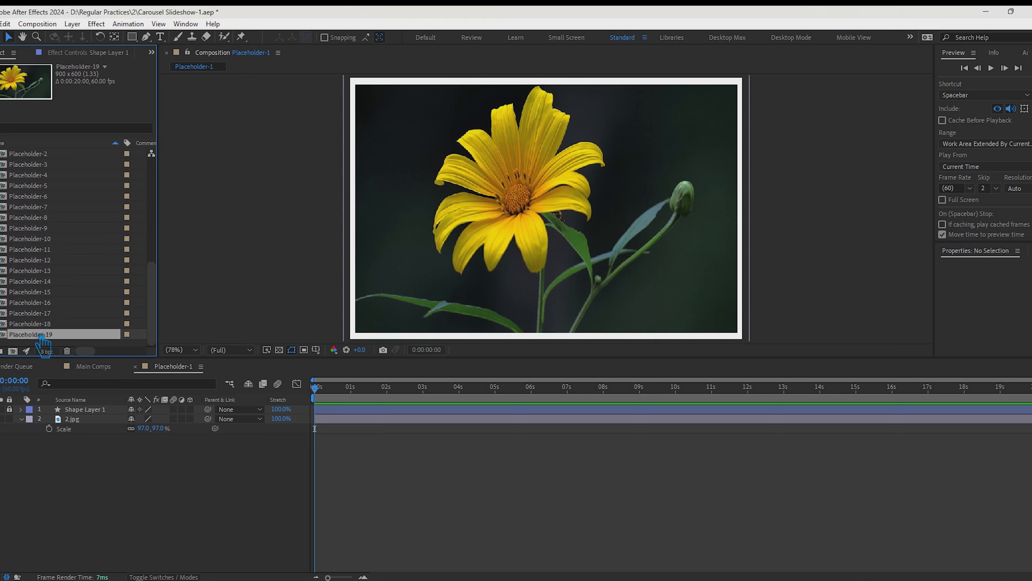
key(ctrl+z)
key(ctrl+z)
Step: Open the Placeholder-2 composition and delete its 2.jpg layer
scroll(92, 321, up, 3)
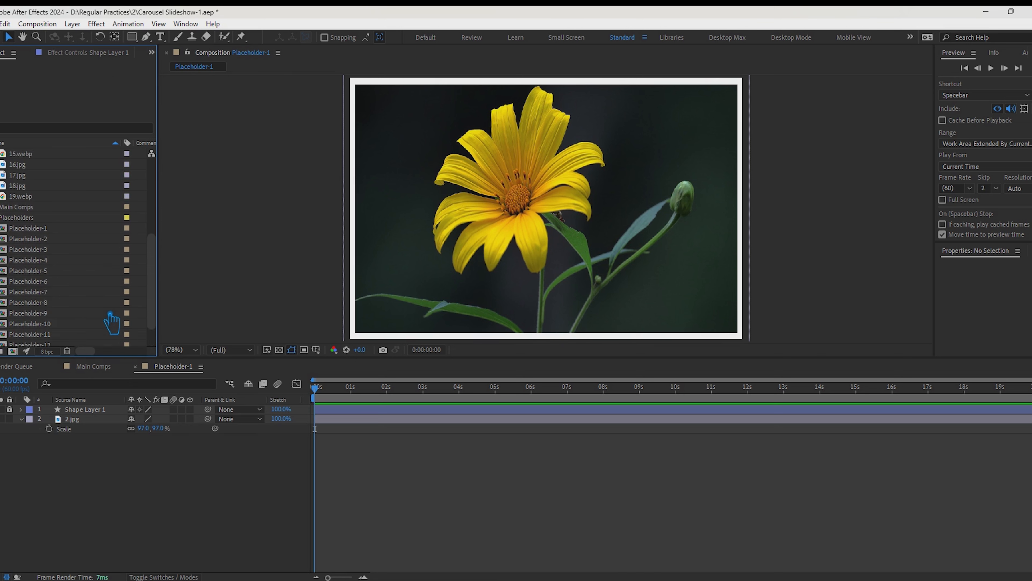
double_click(28, 238)
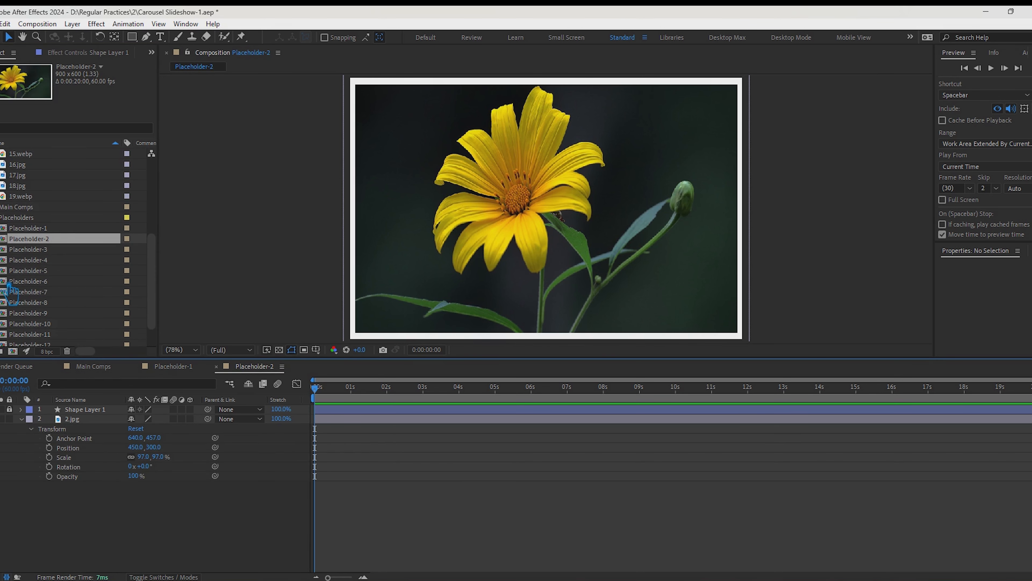
click(80, 421)
key(Delete)
Step: Delete the 15.webp and 19.webp images from the project
scroll(16, 225, up, 3)
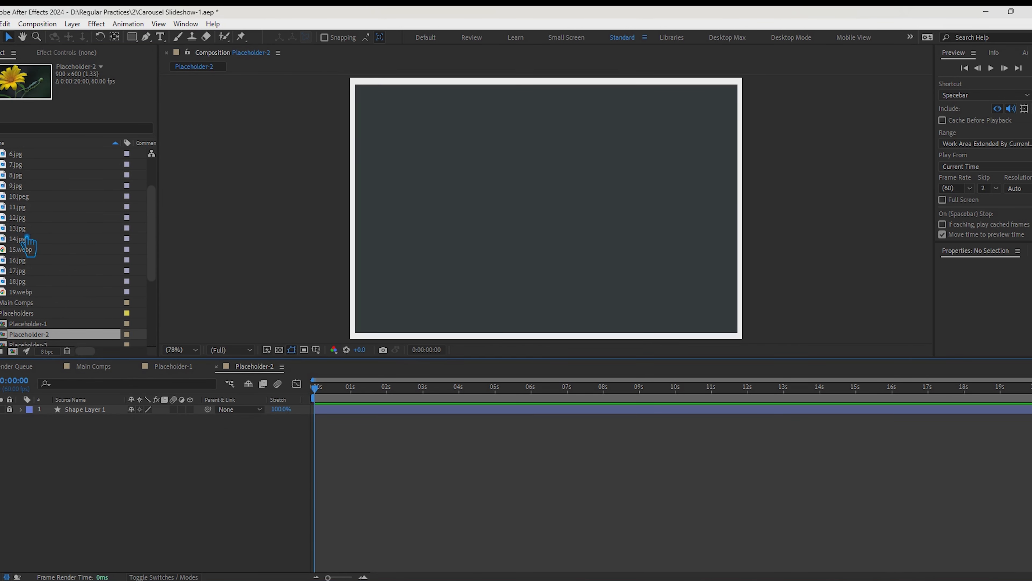
click(33, 249)
key(Delete)
click(22, 281)
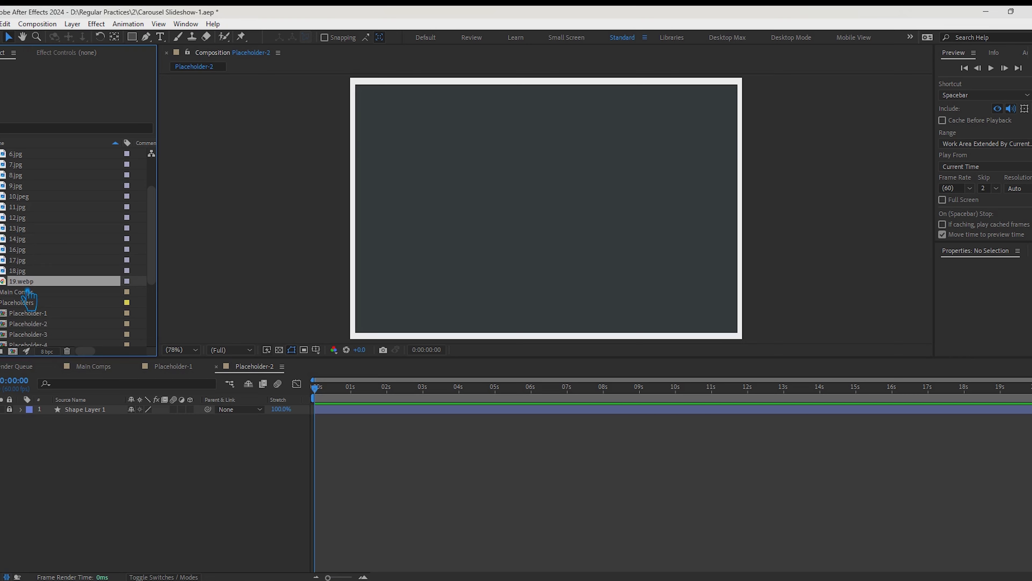
key(Delete)
Step: Try 3.jpeg as the picture beneath the frame in Placeholder-2, scaling it down
scroll(28, 271, up, 2)
click(24, 175)
drag(25, 181, 156, 518)
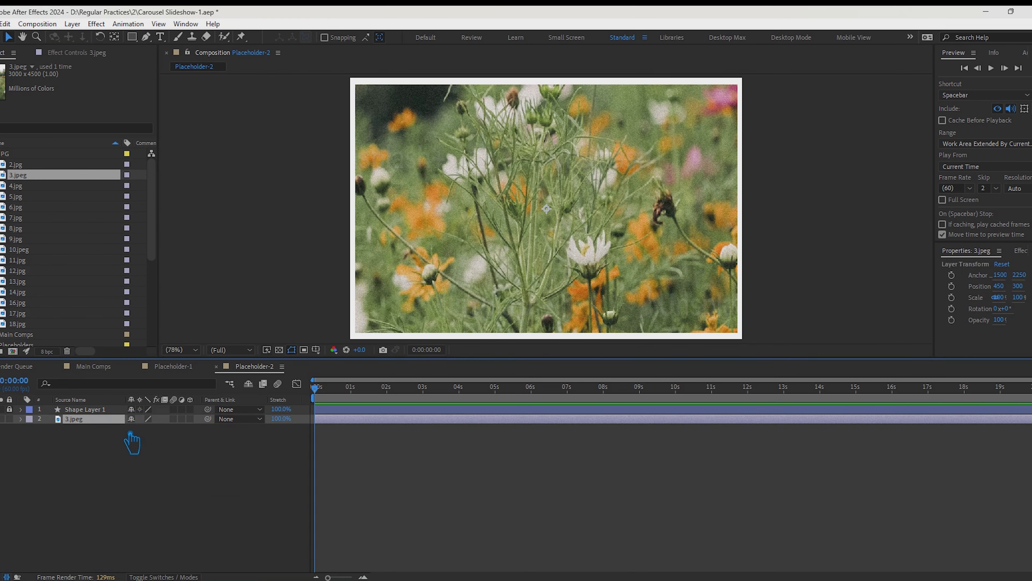
key(s)
drag(160, 431, 131, 442)
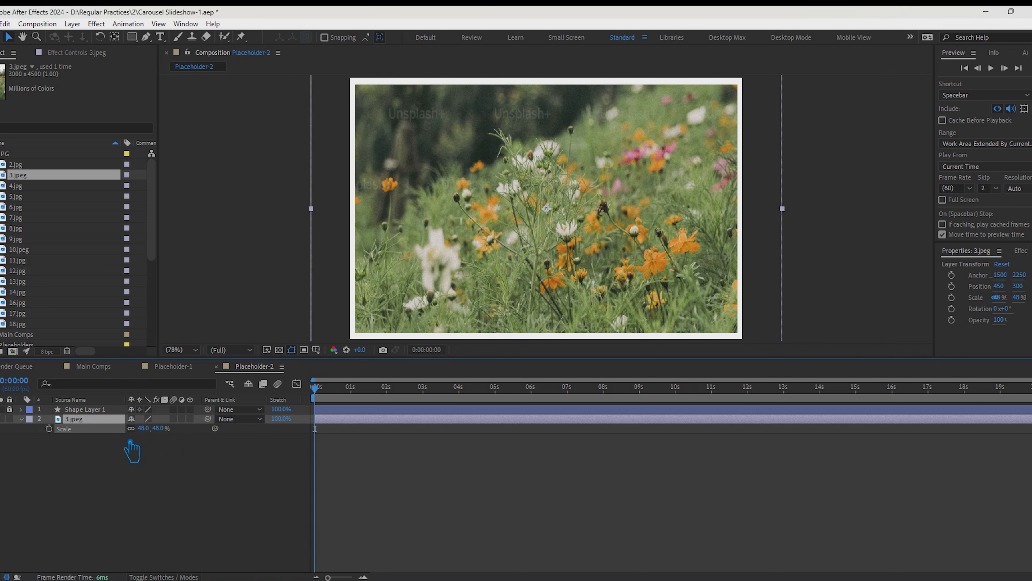
Step: Remove the 3.jpeg layer from Placeholder-2 and delete the 3.jpeg image from the project
click(77, 423)
key(Delete)
click(27, 179)
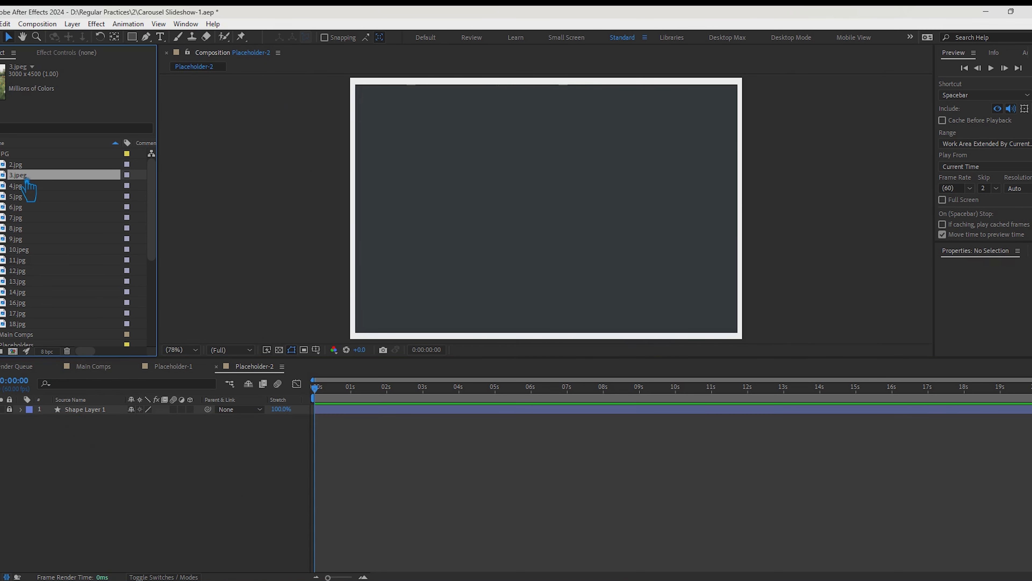
key(Delete)
Step: Try 4.jpg as the picture beneath the frame in Placeholder-2, and remove its layer
drag(27, 179, 98, 502)
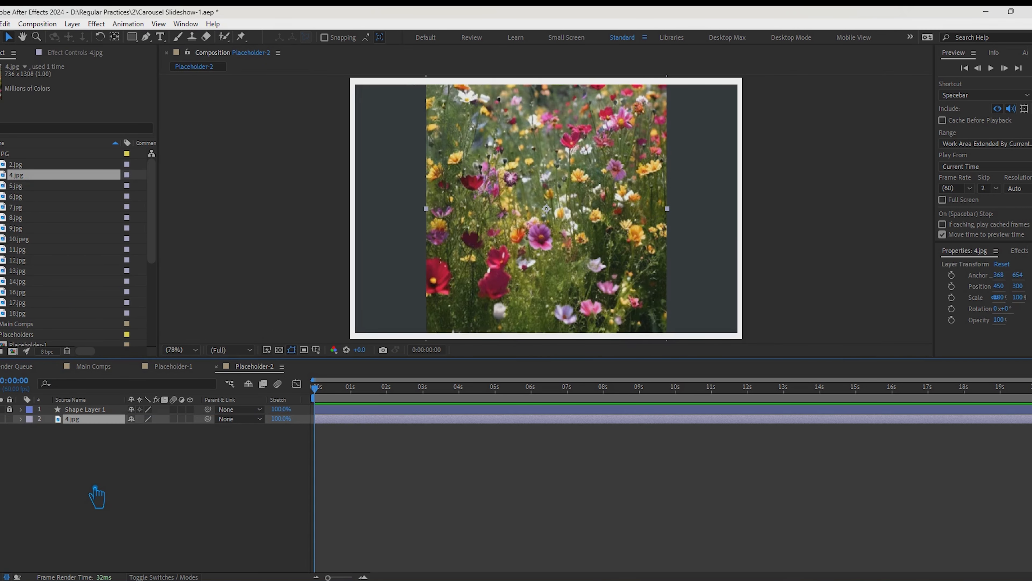
key(ctrl+alt+f)
key(Delete)
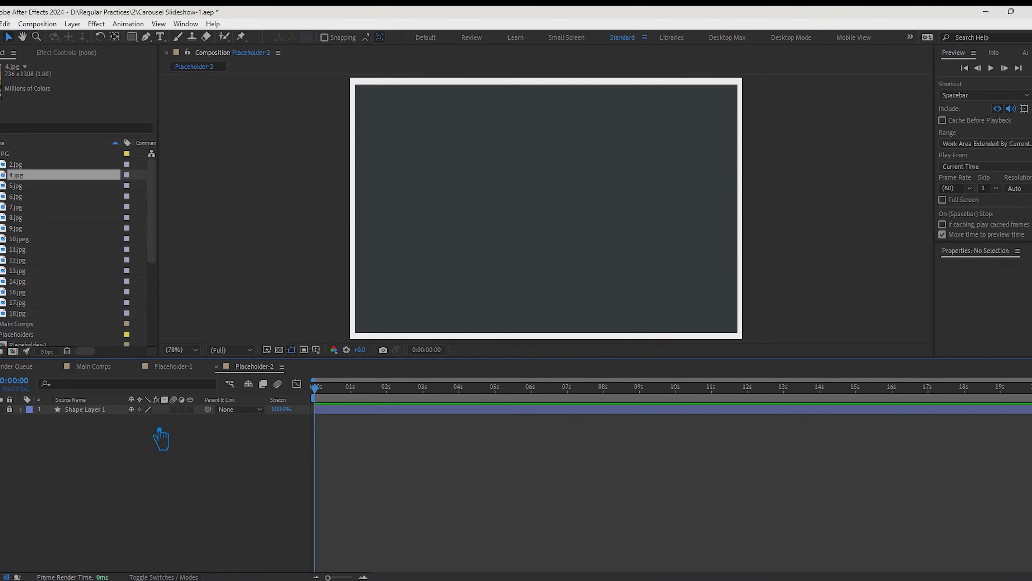
Step: Delete 4.jpg from the project and add 5.jpg beneath the frame in Placeholder-2, fitted to the composition
click(27, 175)
key(Delete)
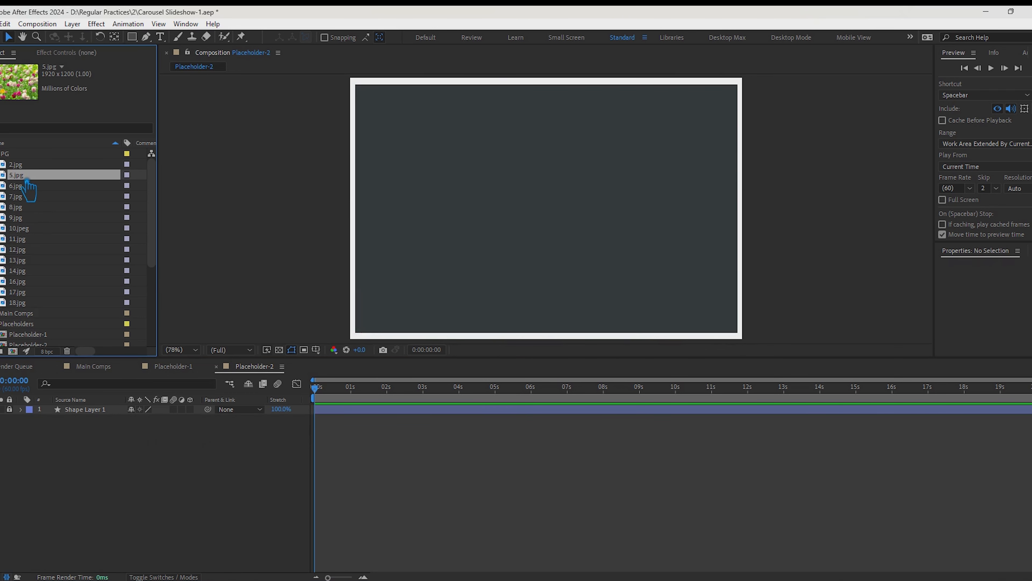
drag(27, 181, 459, 451)
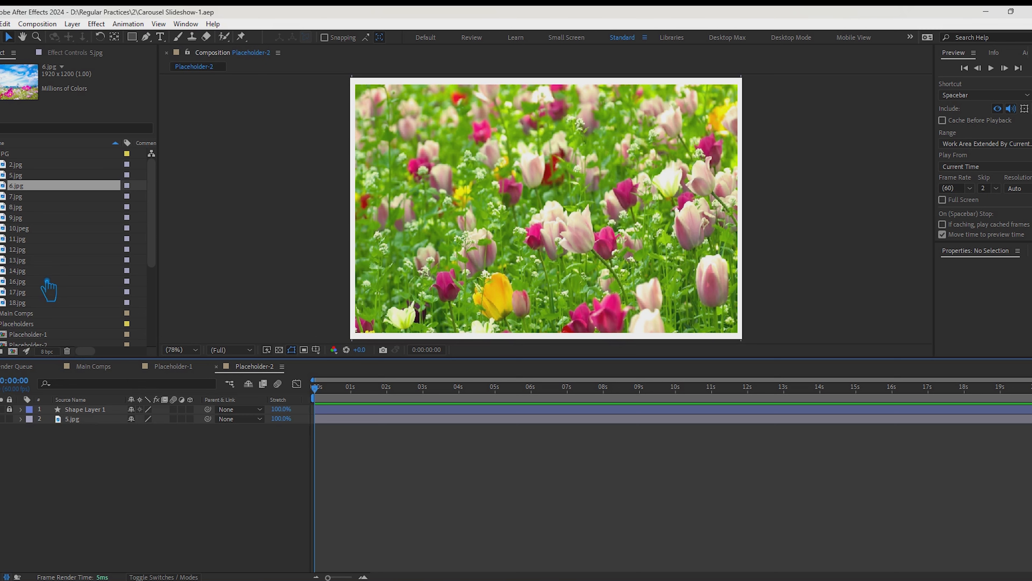
Step: Open the Placeholder-3 composition and replace its 2.jpg layer with the 6.jpg image, beneath the white frame
scroll(61, 340, down, 1)
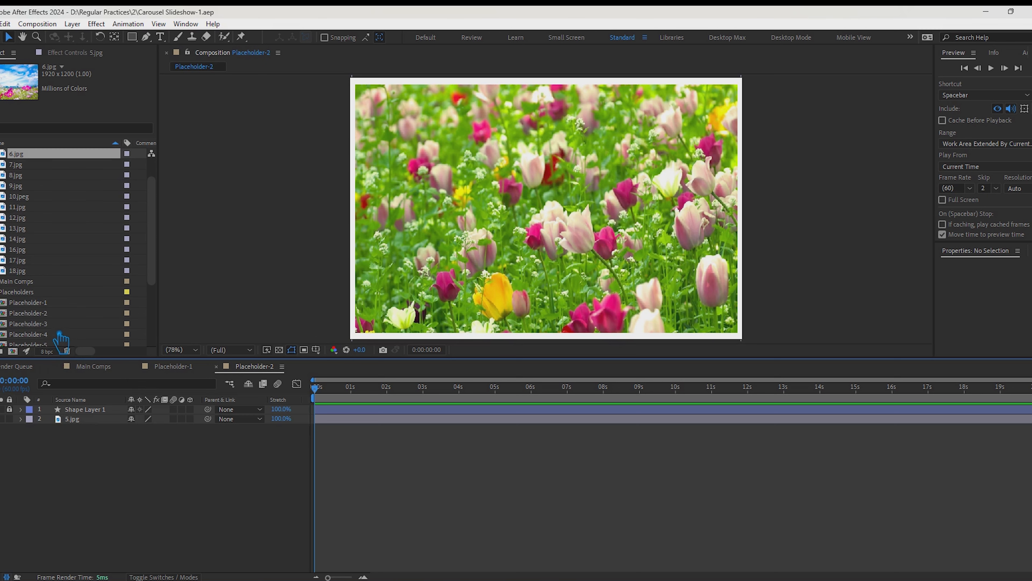
double_click(44, 324)
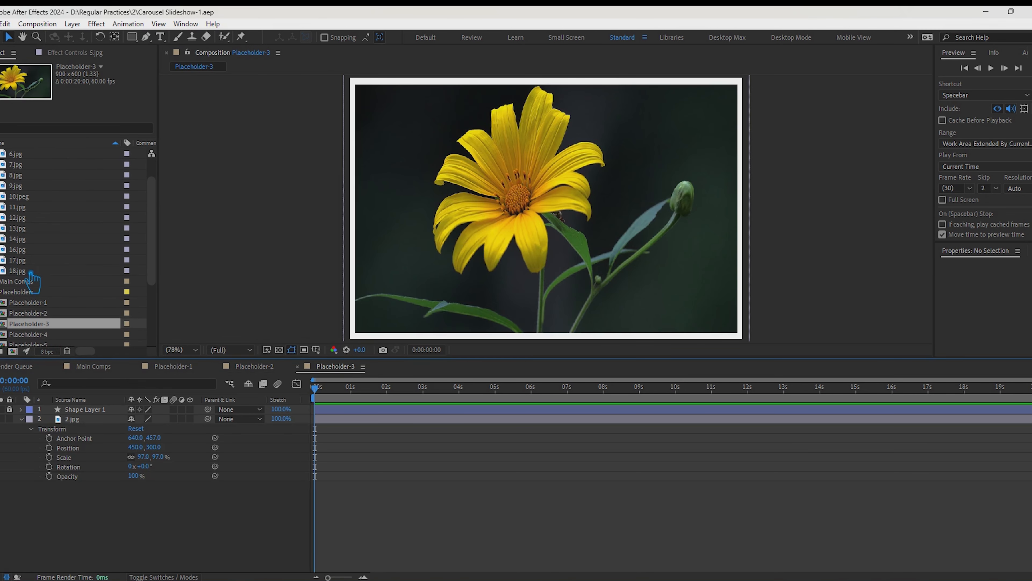
click(27, 177)
click(27, 167)
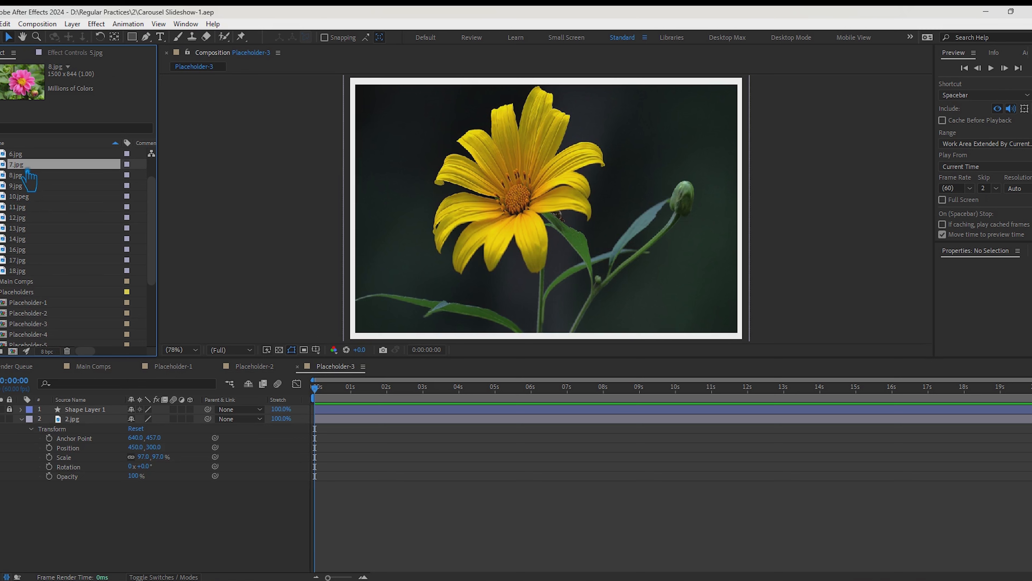
scroll(35, 173, up, 1)
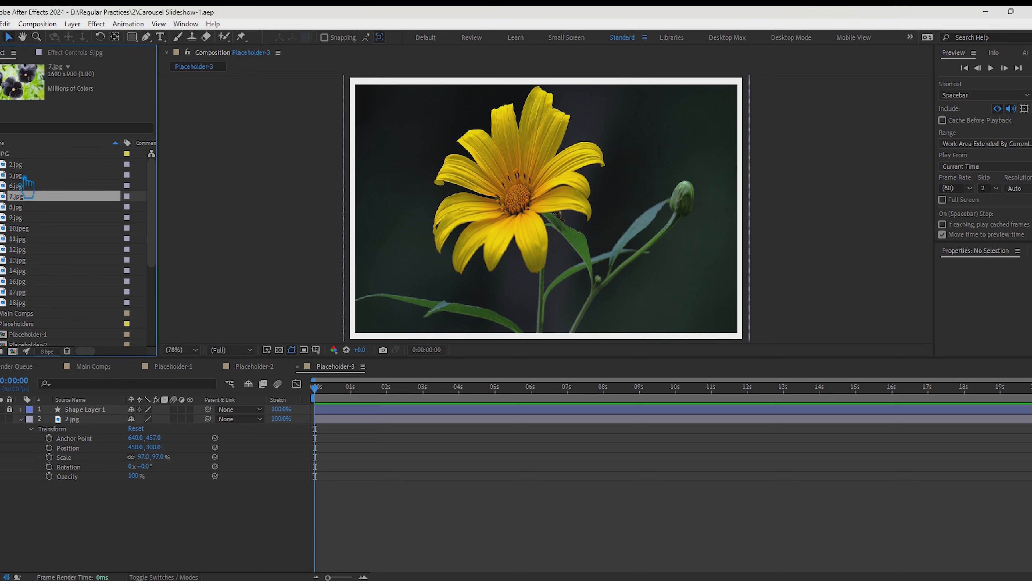
click(25, 165)
click(29, 175)
click(31, 187)
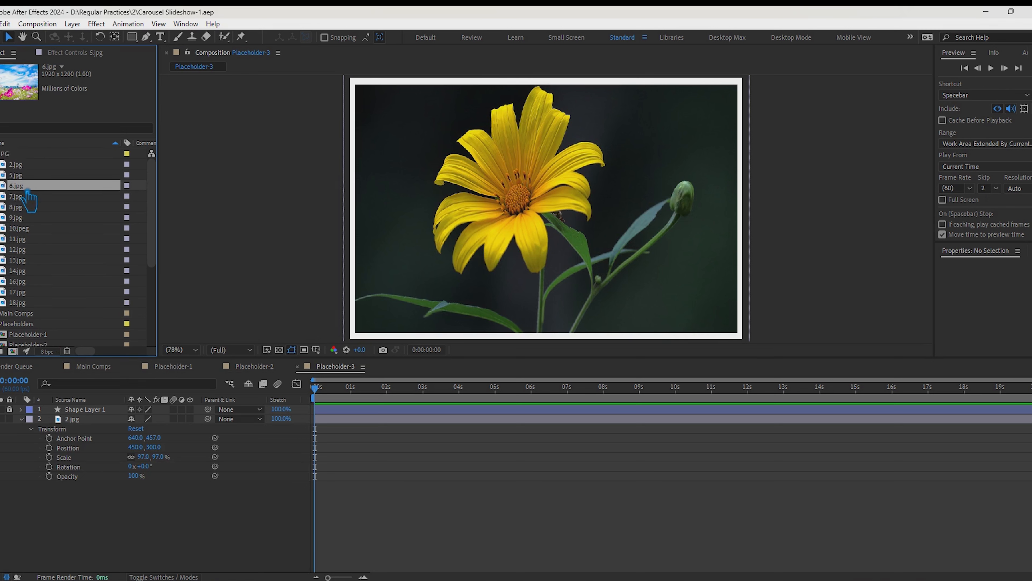
drag(28, 191, 79, 421)
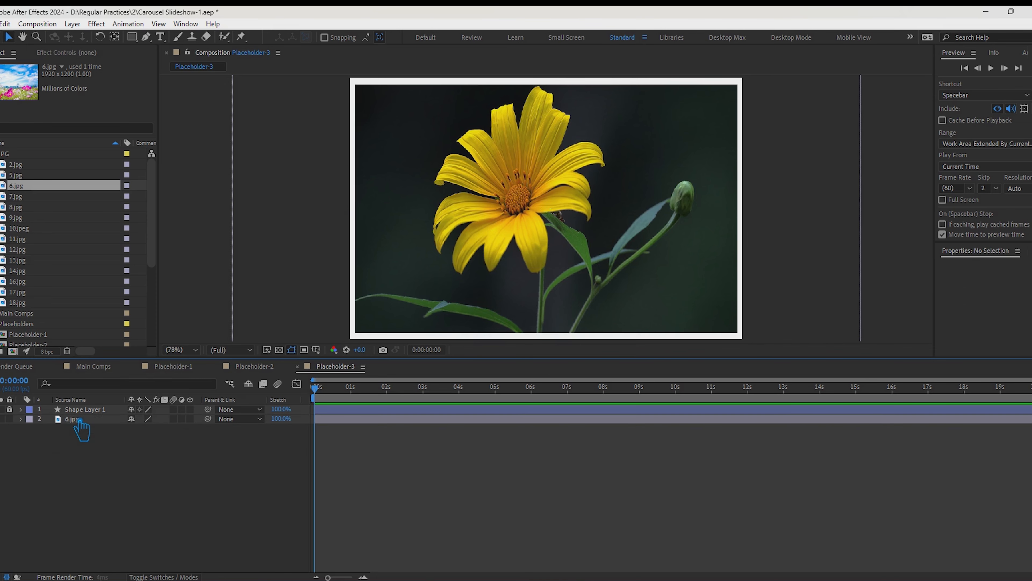
Step: Scale 6.jpg down to fit the frame in Placeholder-3 and scale 18.jpg up to fill the frame in Placeholder-14
click(79, 420)
key(s)
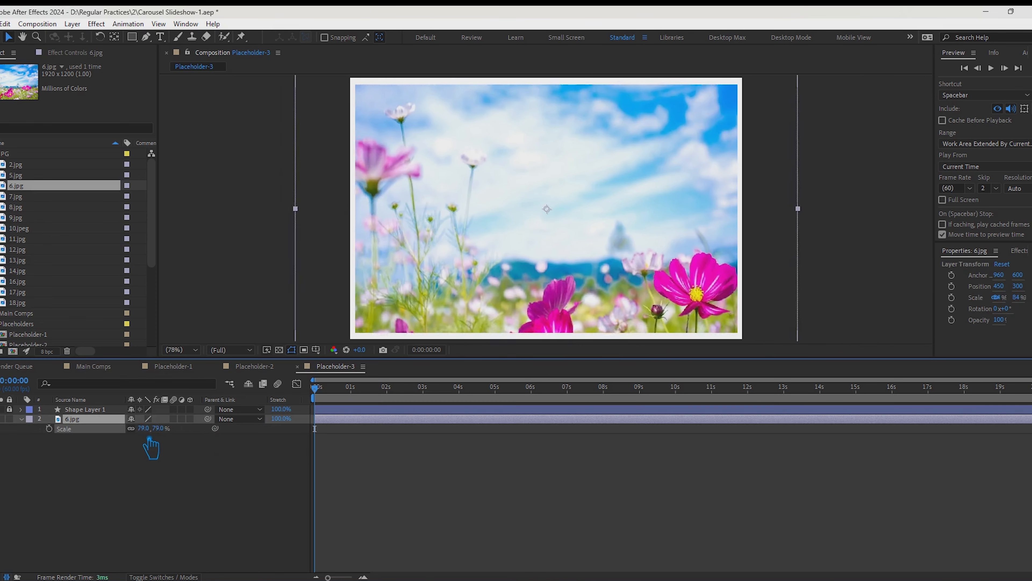
drag(150, 447, 138, 450)
click(138, 456)
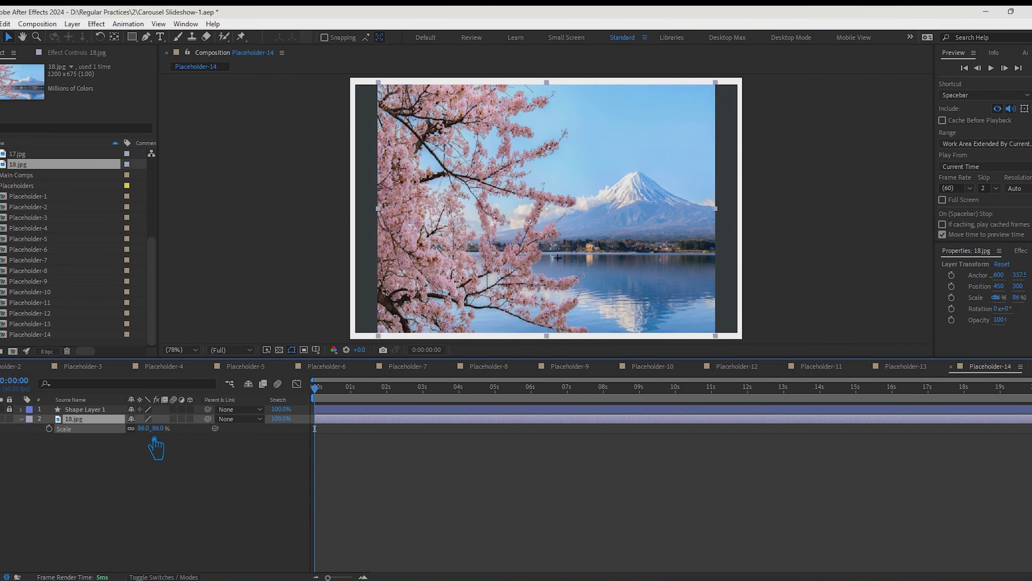
drag(155, 447, 166, 470)
click(166, 470)
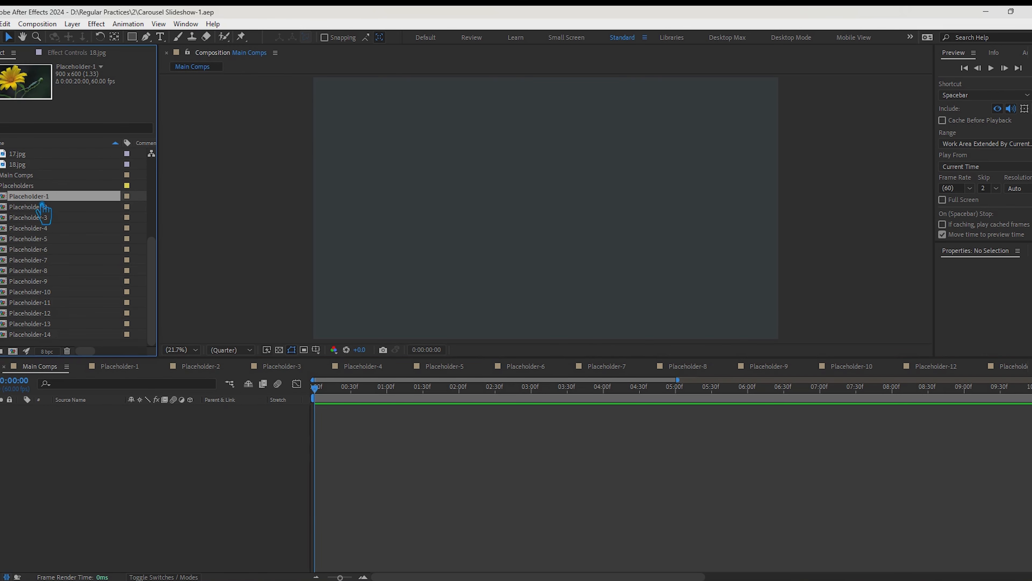
Step: Add the Placeholder-1 composition to Main Comps and create a two-node camera there
drag(43, 210, 149, 472)
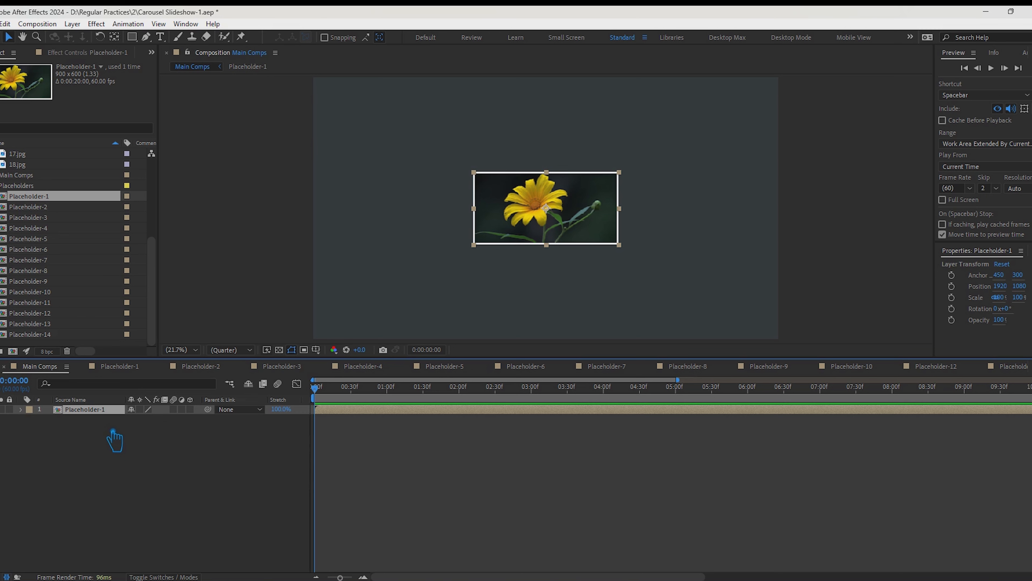
right_click(140, 458)
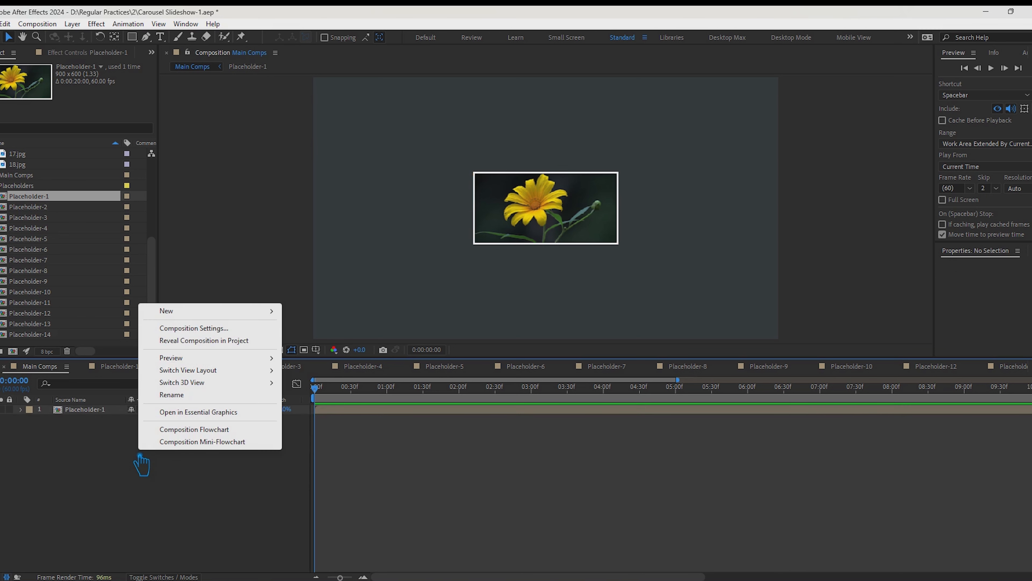
mouse_move(246, 316)
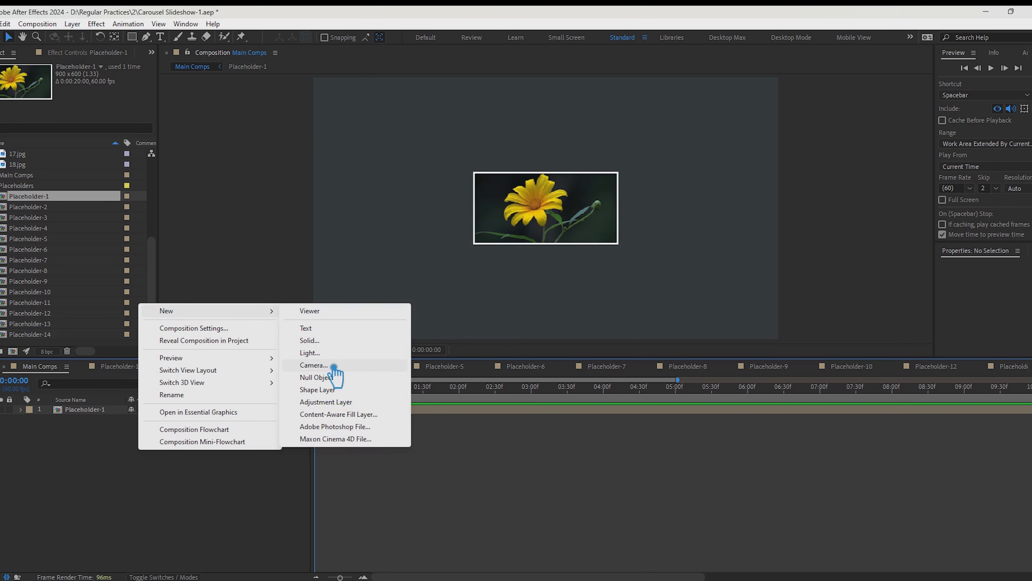
click(325, 364)
click(458, 198)
click(438, 222)
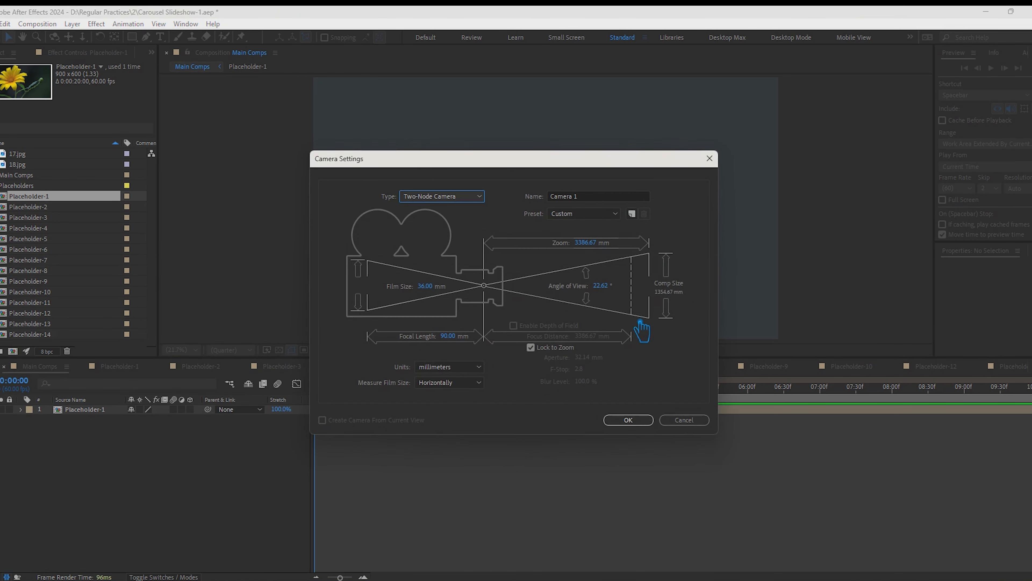
click(633, 420)
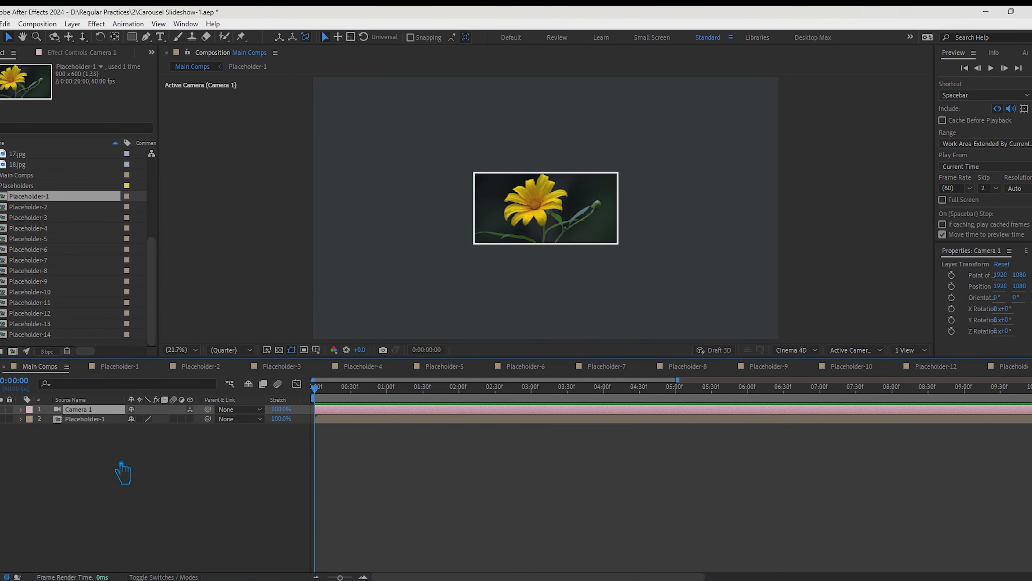
Step: Add a null object to Main Comps above the camera layer
right_click(122, 472)
mouse_move(169, 327)
click(322, 390)
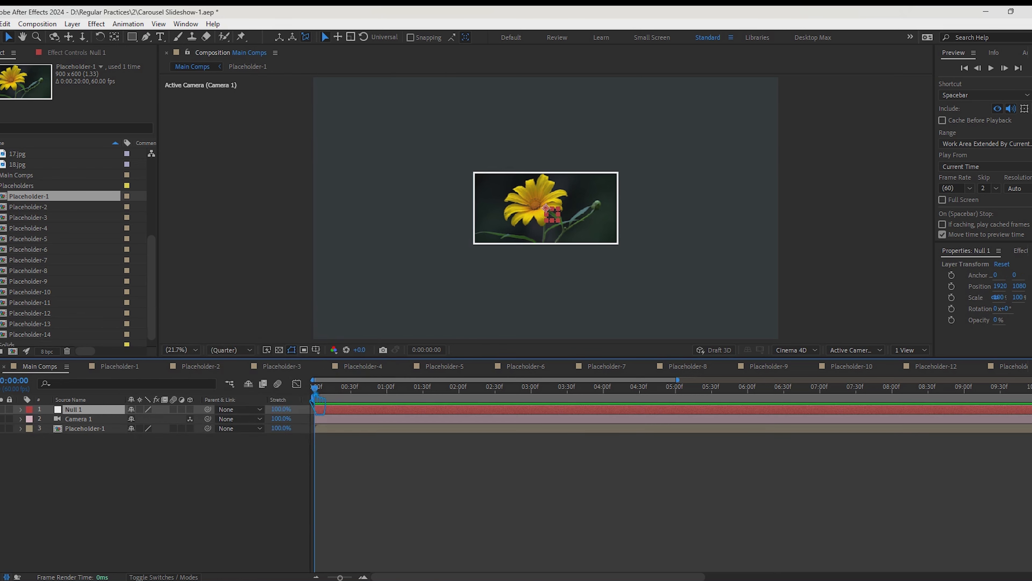
Step: Make the Placeholder-1 layer 3D and set its Z position to -1100
click(93, 429)
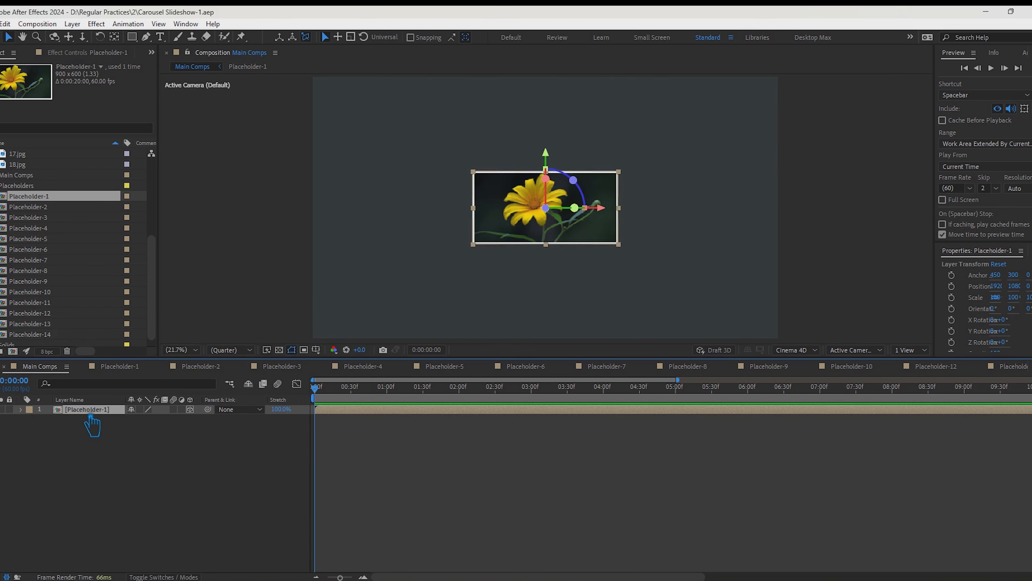
key(p)
click(178, 418)
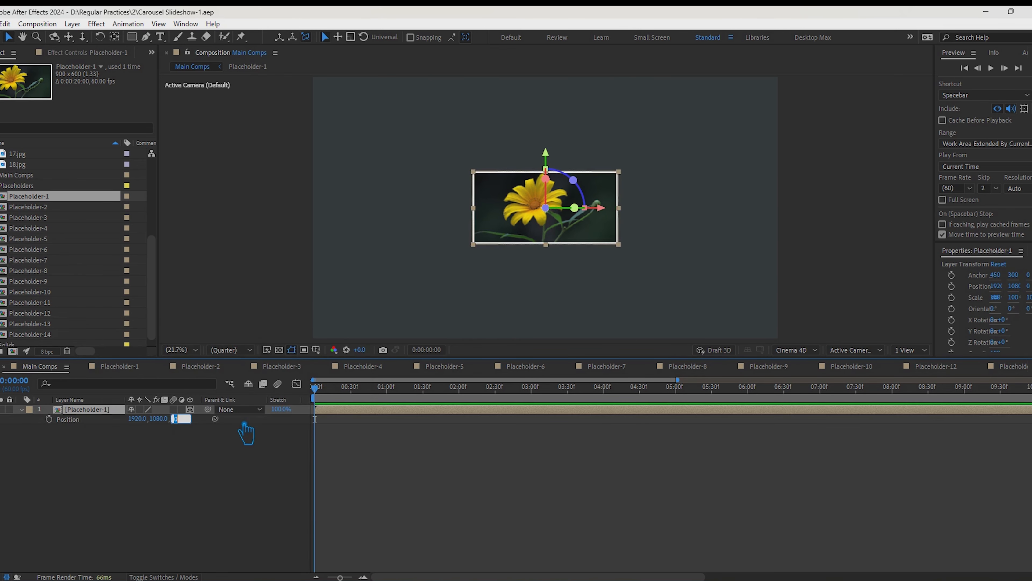
text(-1000)
click(214, 455)
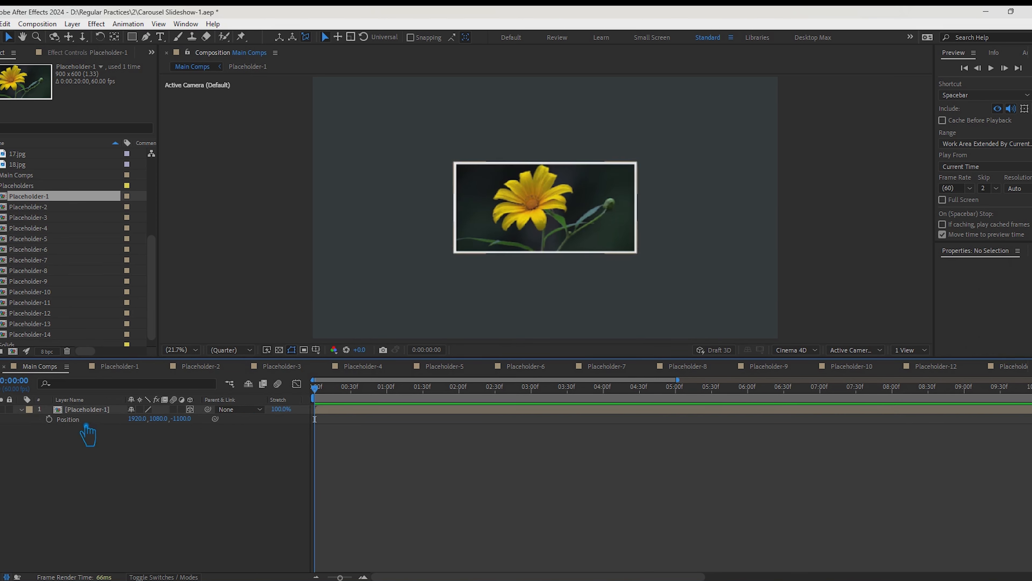
Step: Create a two-node camera named Camera 1 with a 90 mm focal length in Main Comps
click(97, 410)
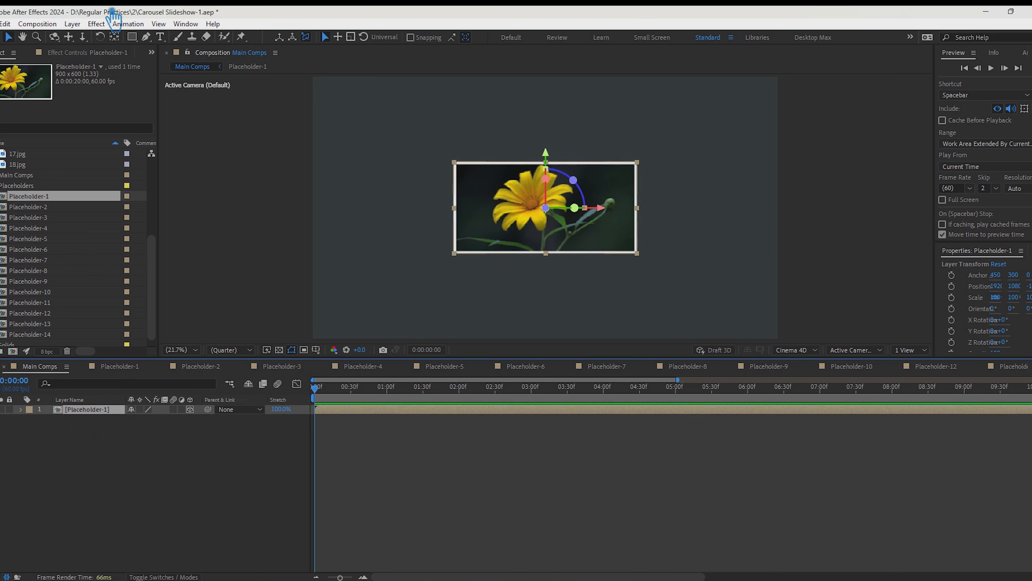
right_click(98, 410)
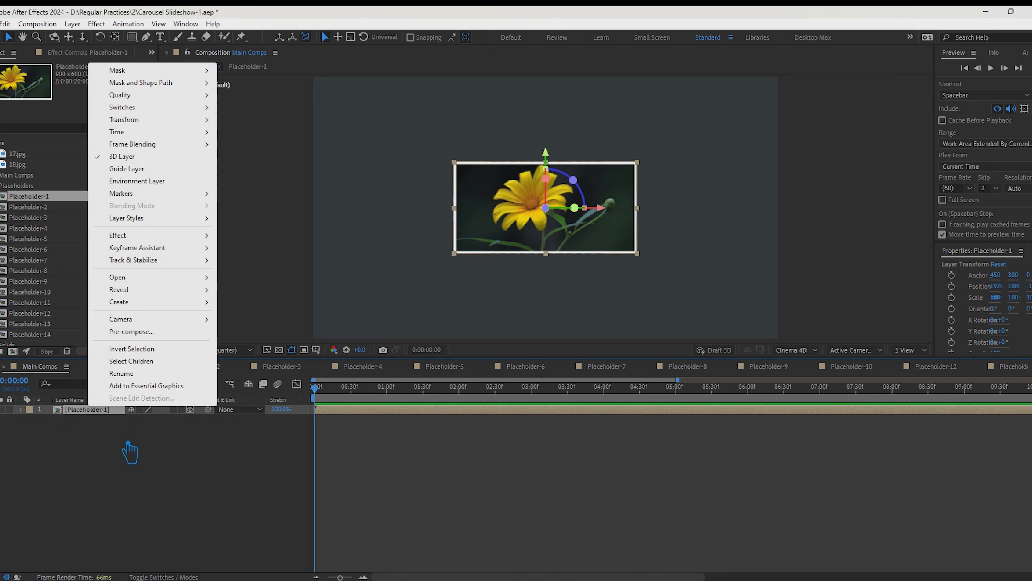
right_click(122, 438)
mouse_move(189, 443)
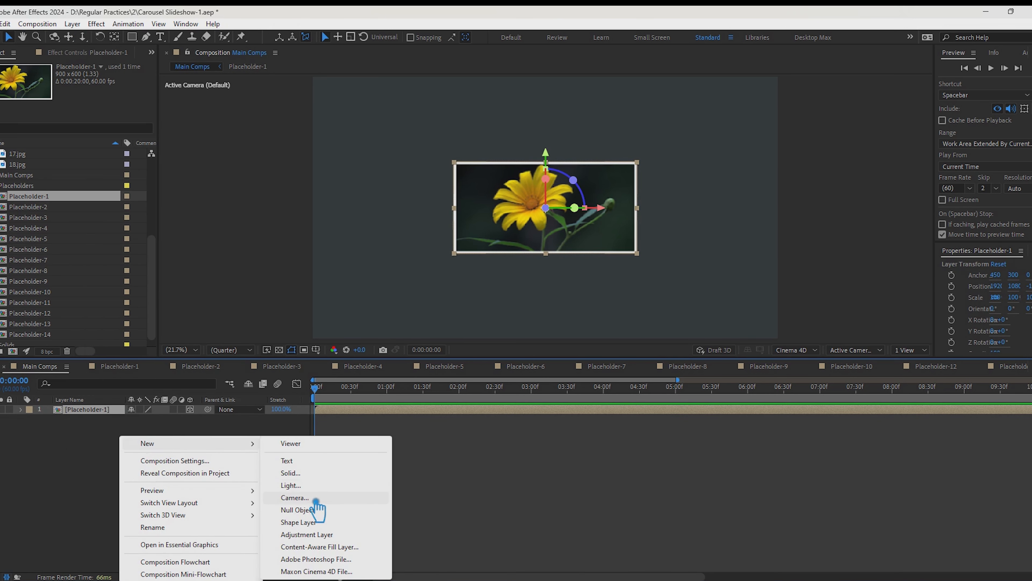
click(309, 497)
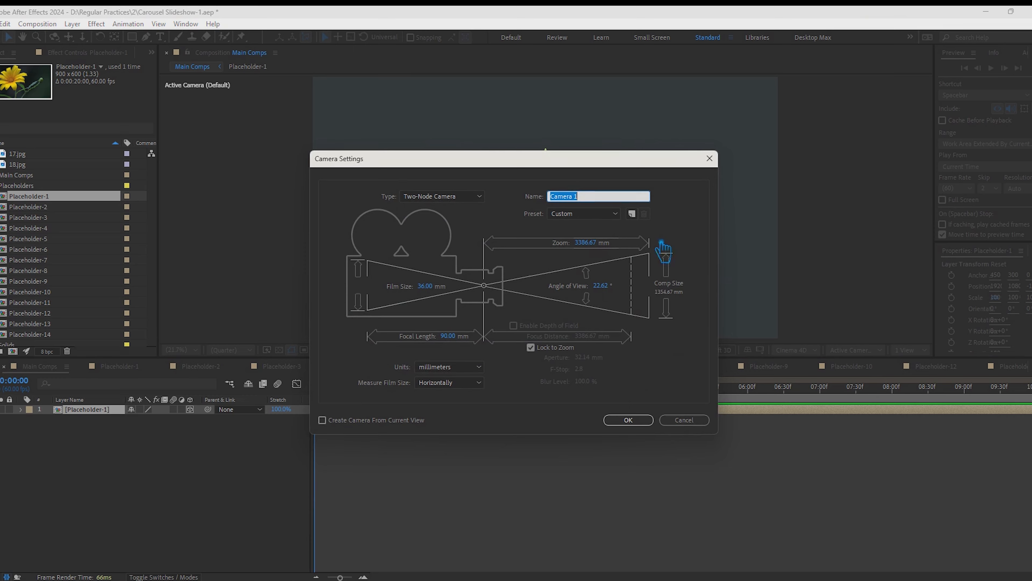
click(634, 422)
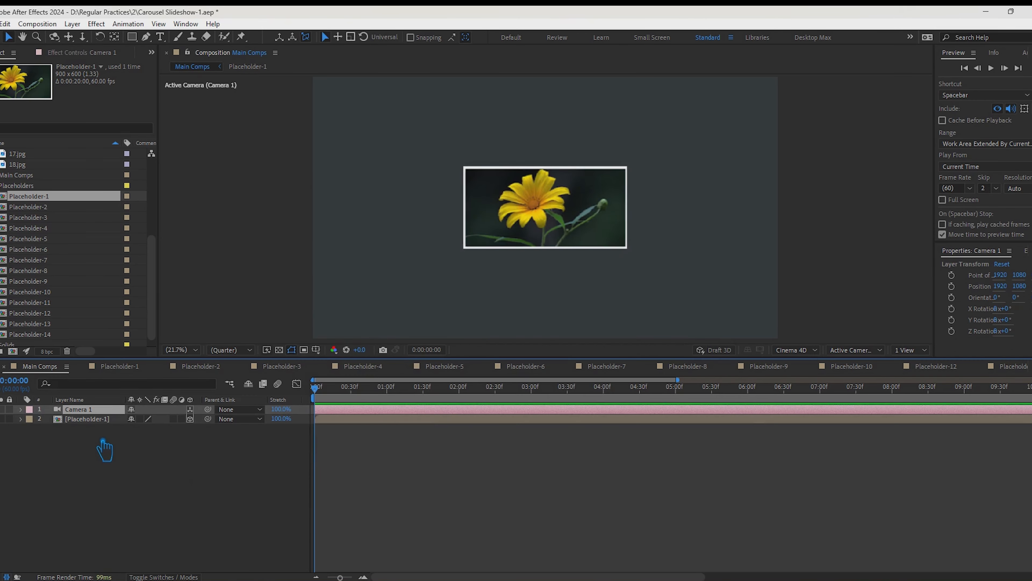
Step: Add a null object above the Placeholder-1 layer and rename it Null 1
right_click(92, 419)
right_click(94, 430)
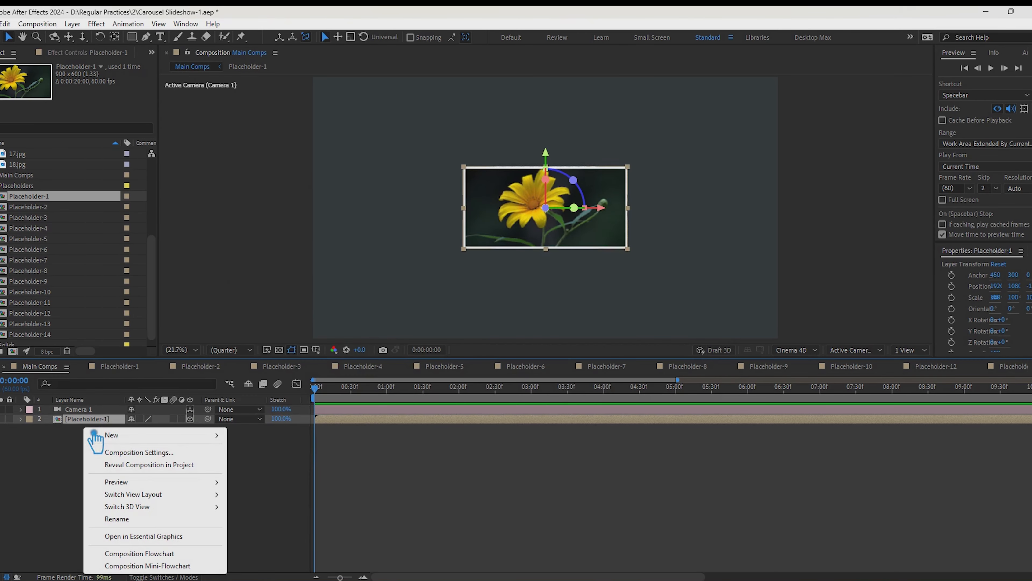
click(283, 503)
right_click(95, 419)
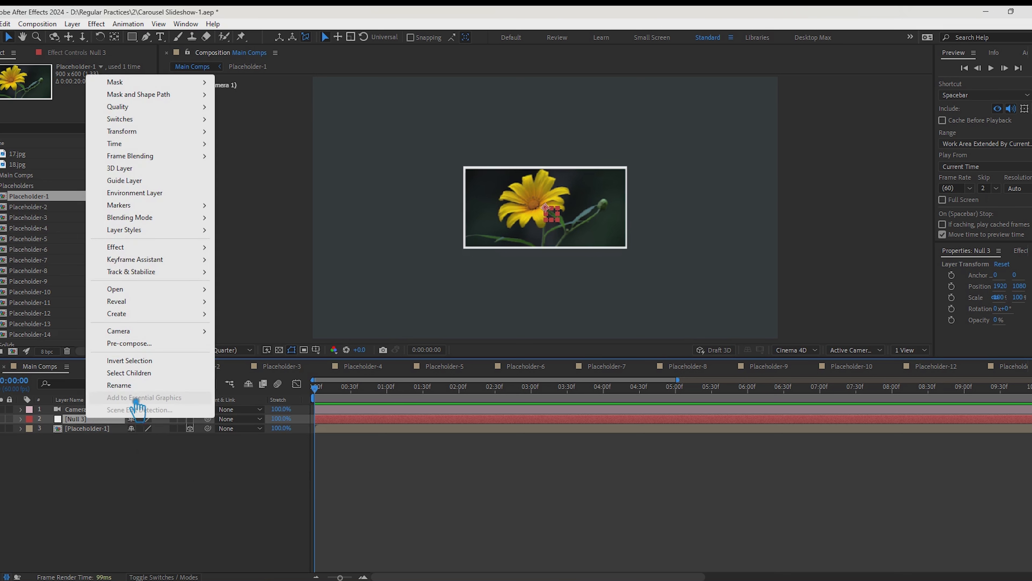
click(120, 385)
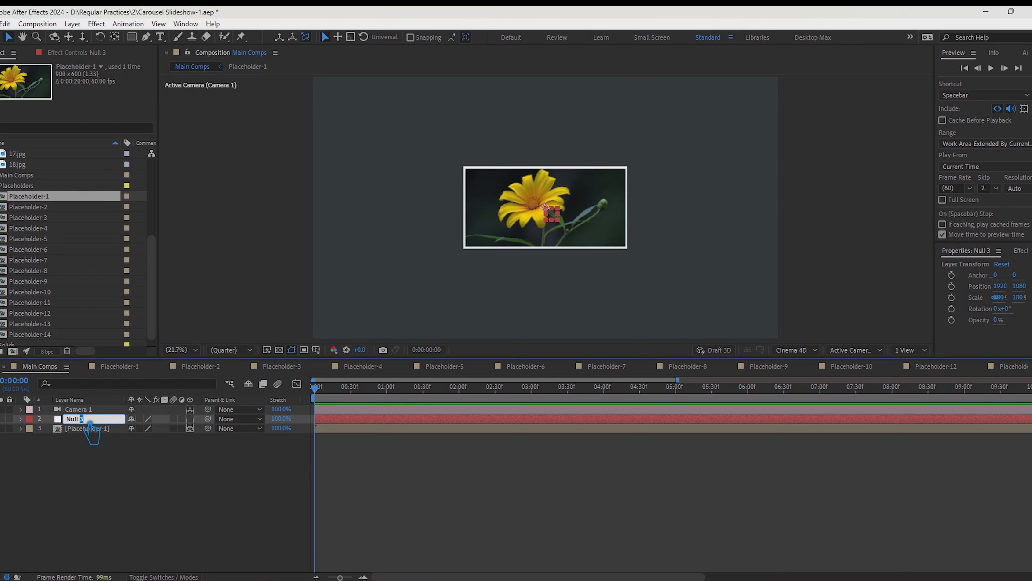
text(1)
click(180, 545)
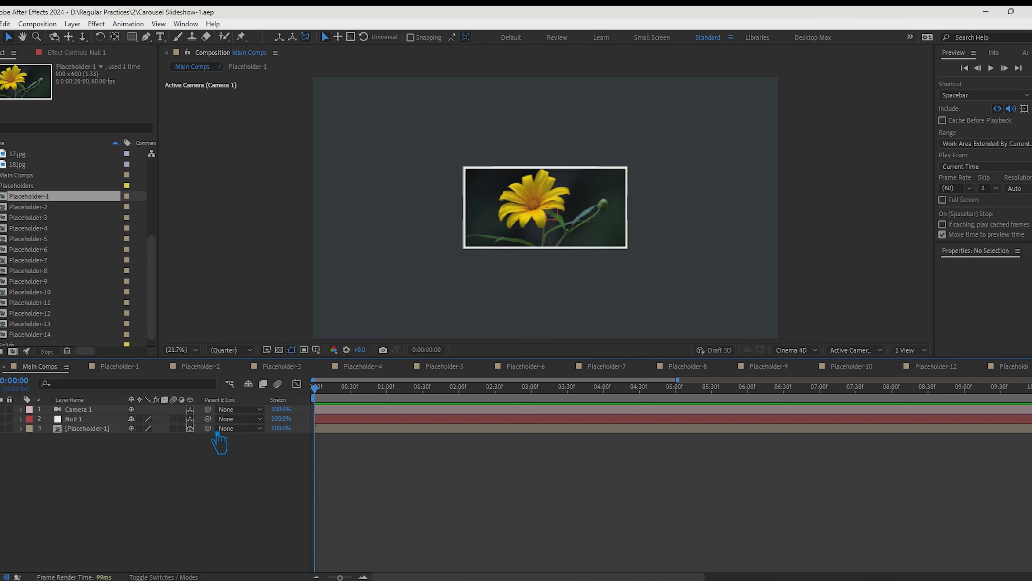
Step: Parent the Placeholder-1 layer to Null 1 and try turning the null with its Y Rotation
drag(207, 428, 71, 425)
click(22, 419)
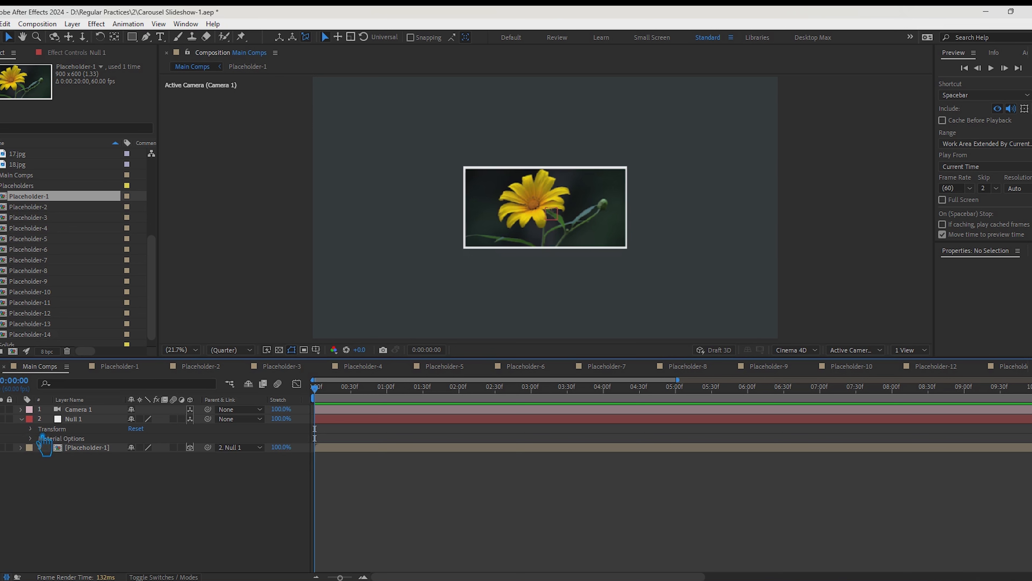
click(31, 429)
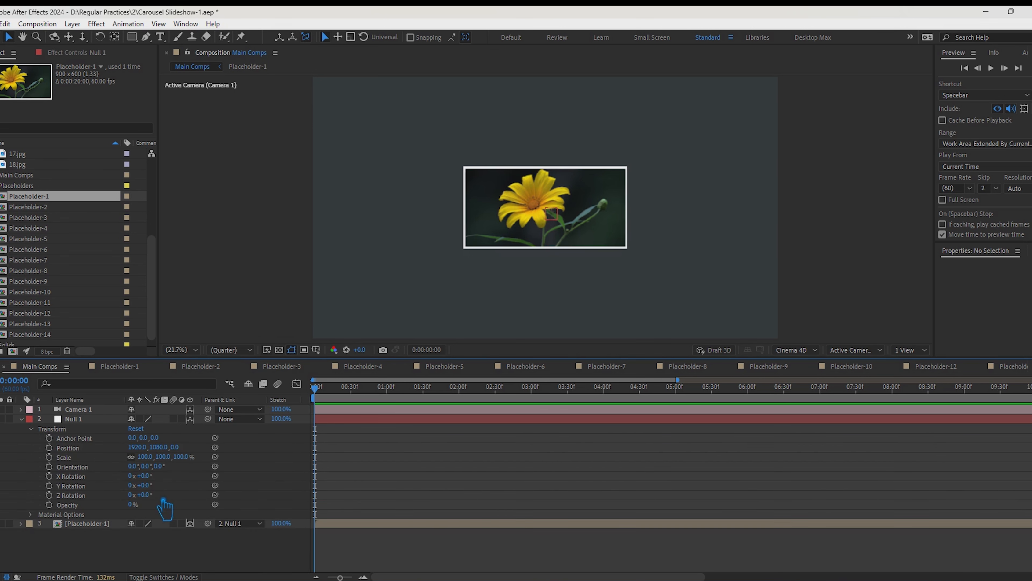
drag(157, 493, 422, 512)
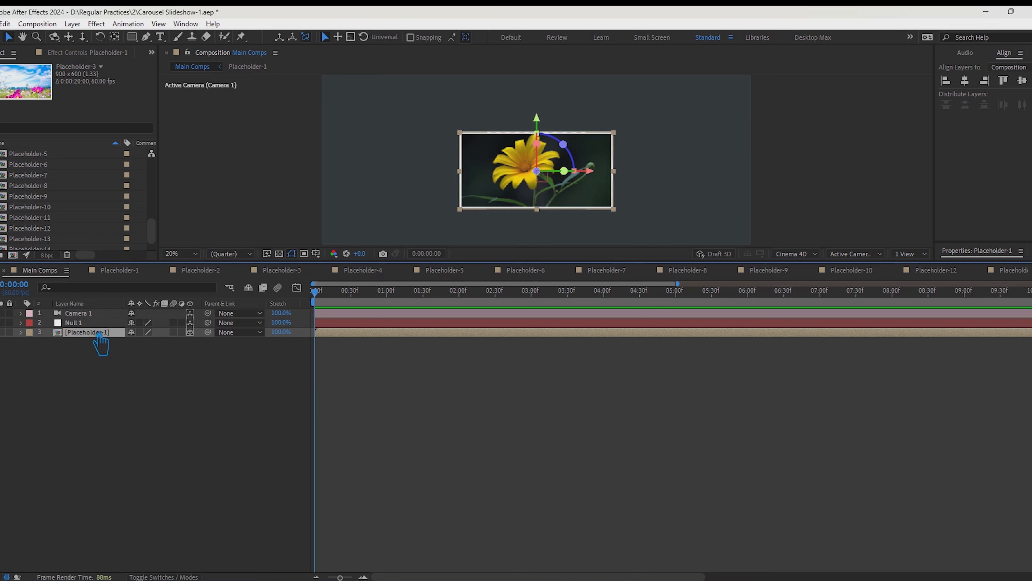
Step: Duplicate the Placeholder-1 layer and replace the lower copy with the Placeholder-2 composition
key(ctrl+d)
scroll(49, 193, up, 2)
click(48, 177)
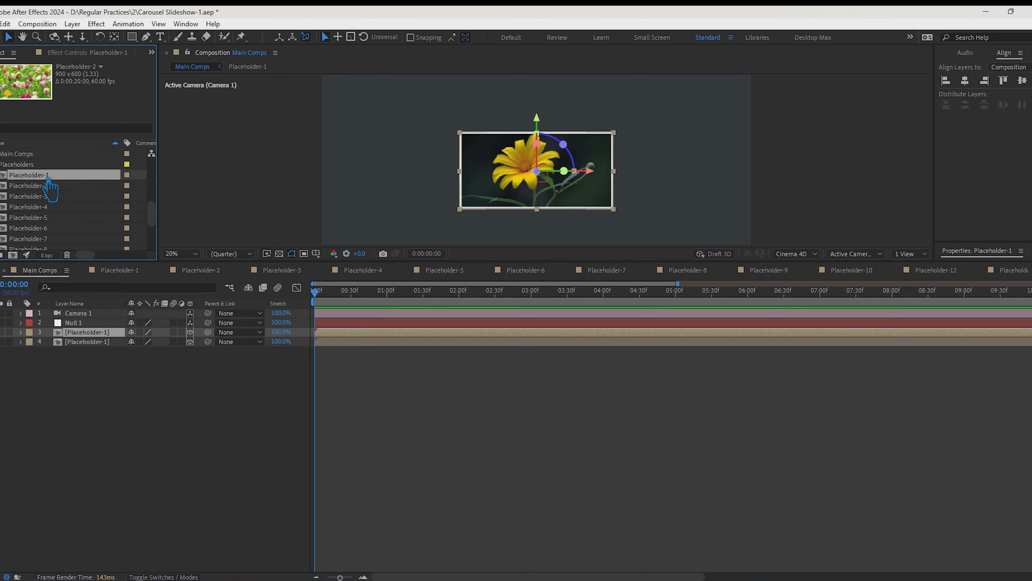
drag(48, 186, 100, 329)
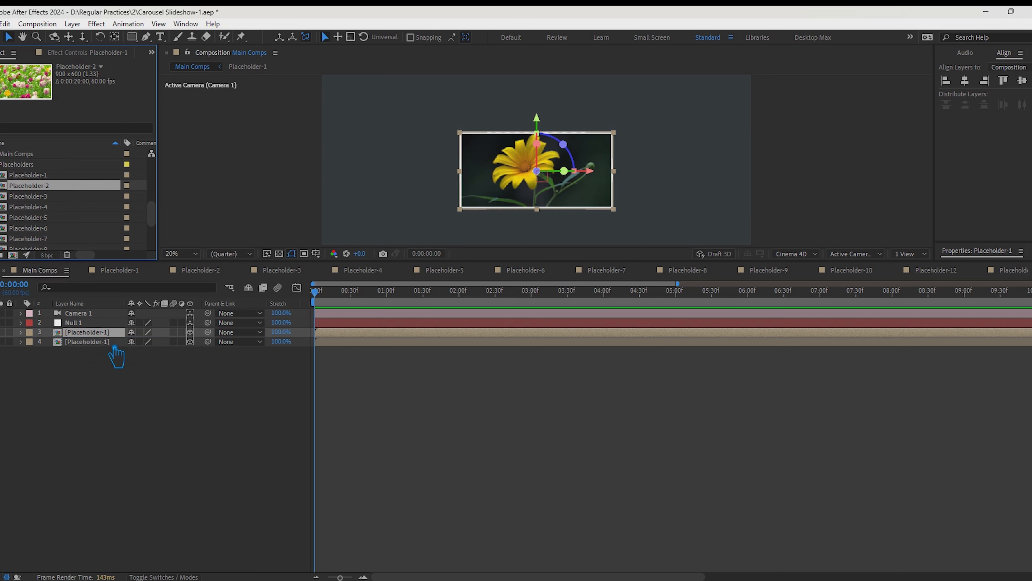
click(114, 344)
click(47, 177)
drag(46, 186, 96, 343)
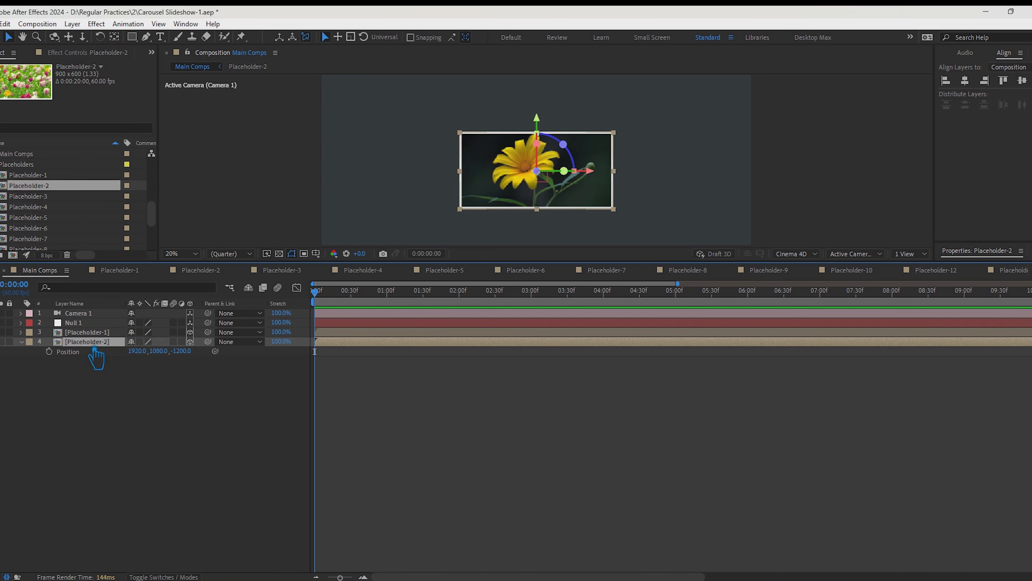
Step: Parent the Placeholder-1 layer to Null 1 and set the null's Y Rotation to 4x+30°
click(95, 331)
drag(208, 332, 84, 325)
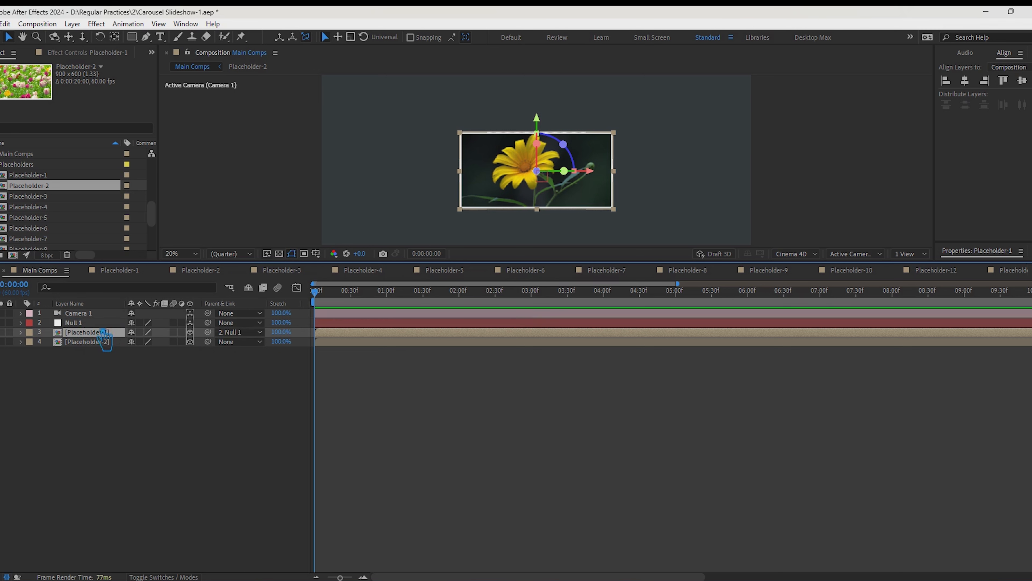
click(21, 323)
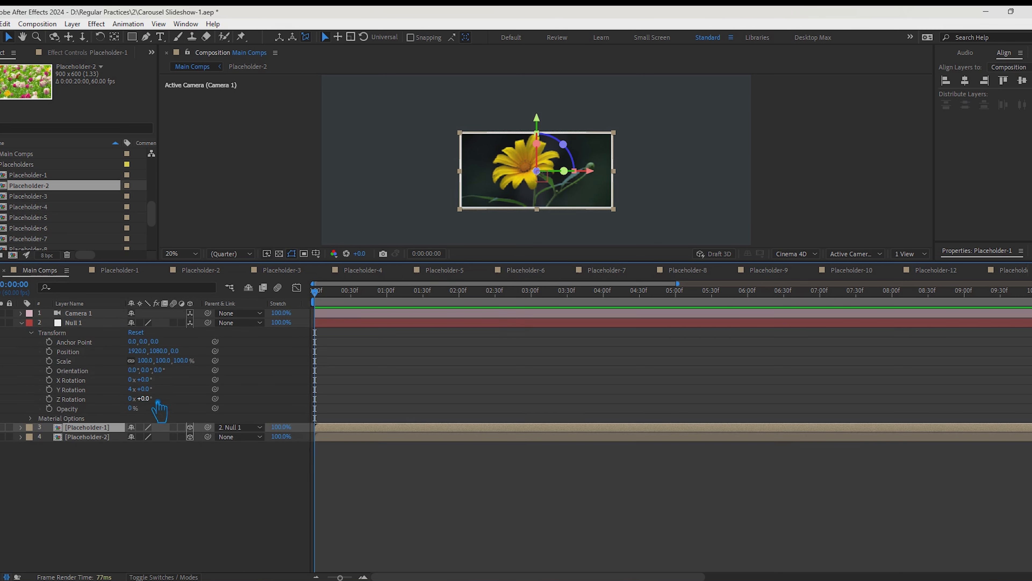
click(145, 390)
key(Return)
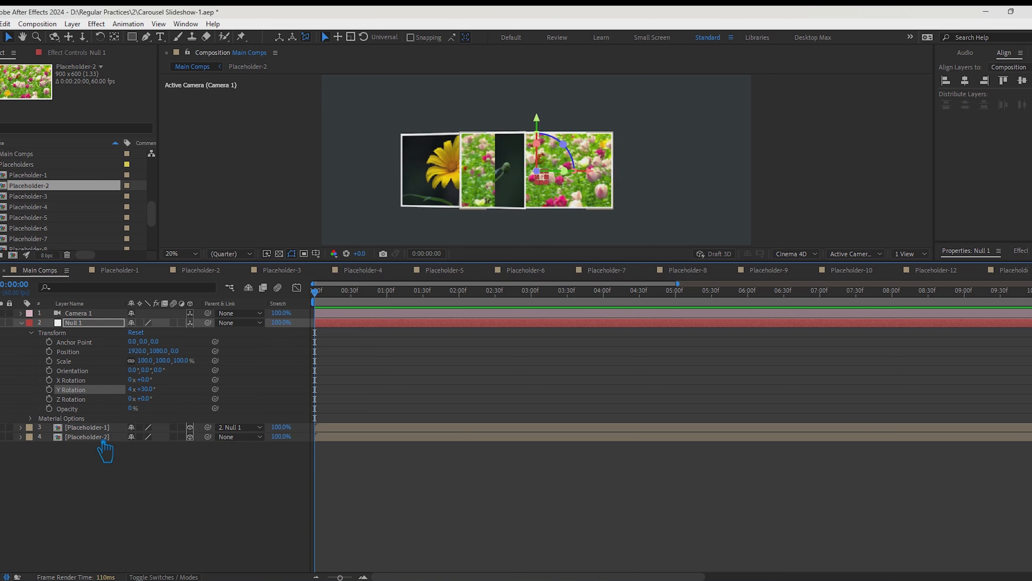
Step: Duplicate the Placeholder-2 layer and replace the lower copy with the Placeholder-3 composition
click(104, 437)
key(ctrl+d)
click(105, 447)
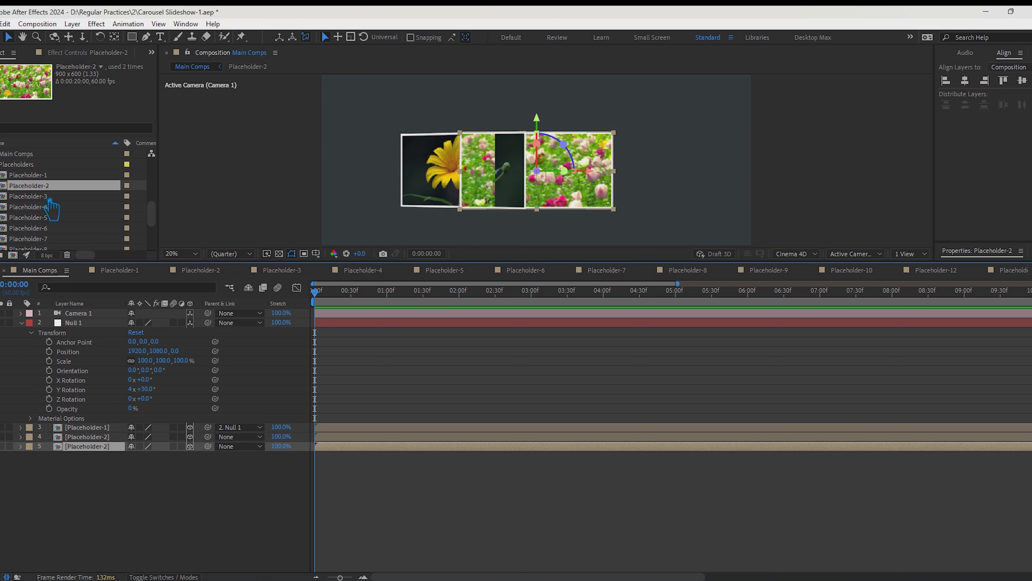
drag(51, 199, 92, 446)
click(108, 439)
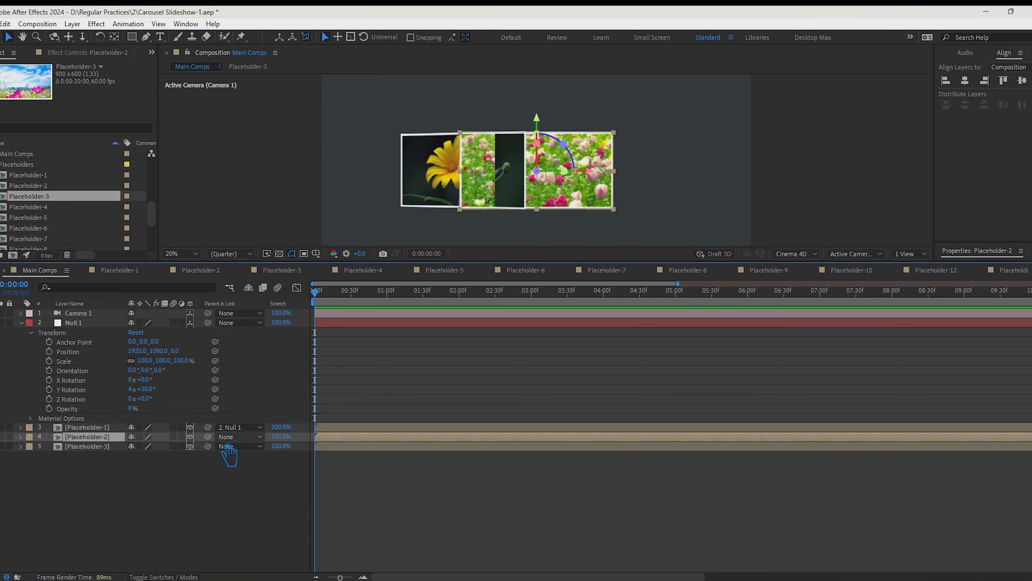
key(F2)
drag(208, 436, 110, 443)
key(ctrl+z)
Step: Parent the Placeholder-2 layer to Null 1 and set the null's Y Rotation to 4x+60°
click(98, 440)
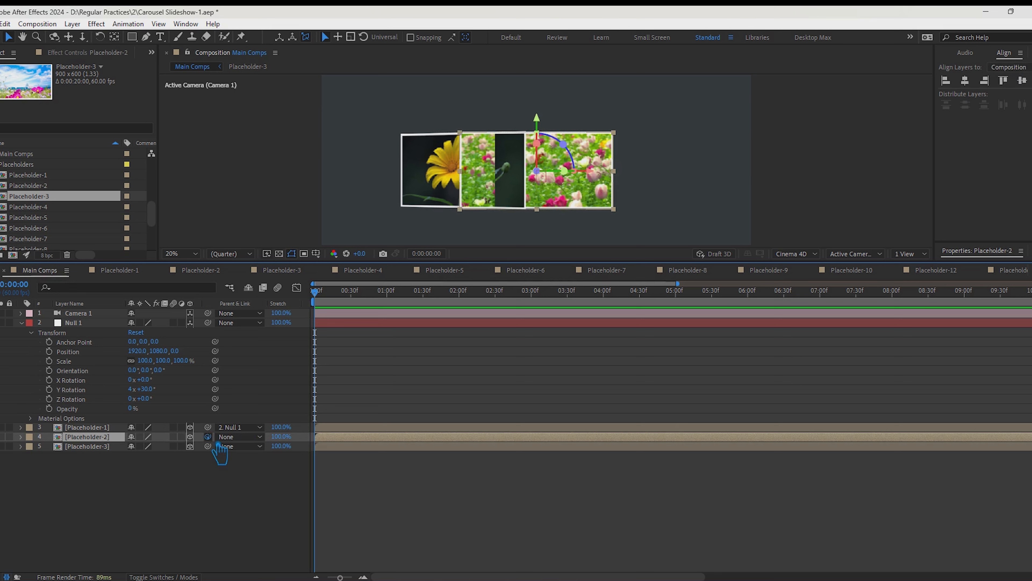
drag(208, 436, 67, 324)
click(146, 389)
click(107, 437)
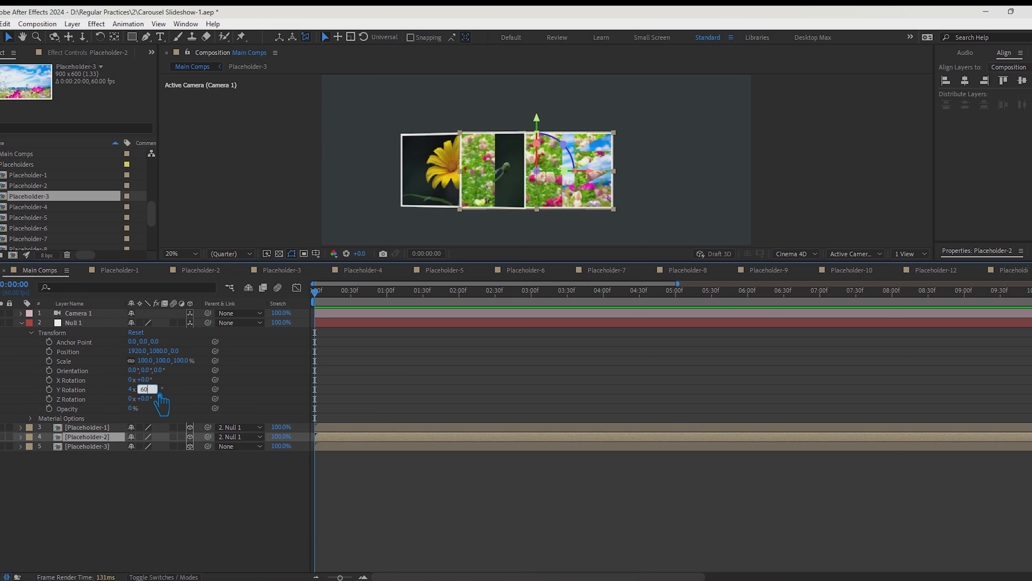
key(Return)
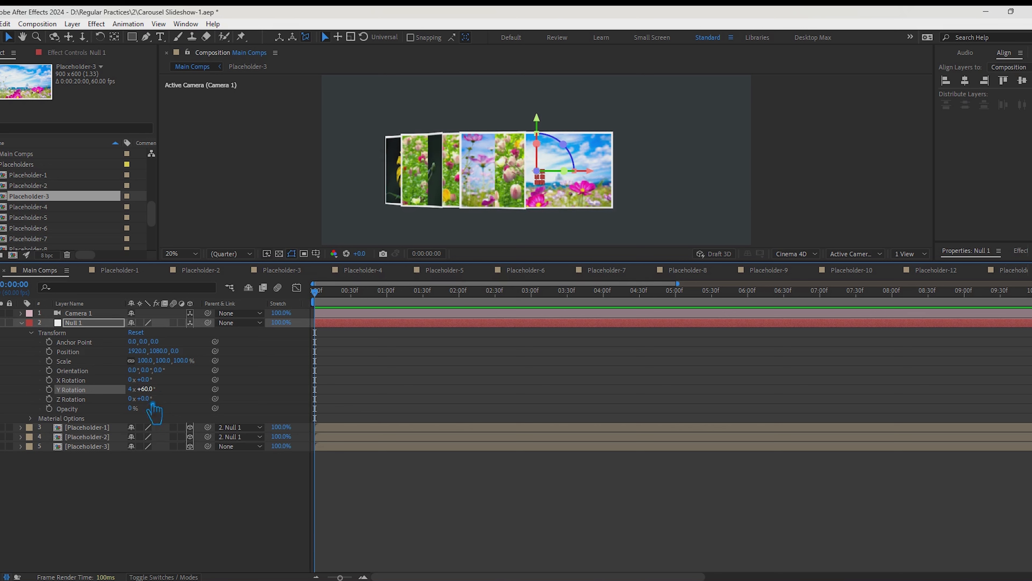
Step: Duplicate the Placeholder-3 layer and replace the lower copy with the Placeholder-4 composition
click(105, 448)
key(ctrl+d)
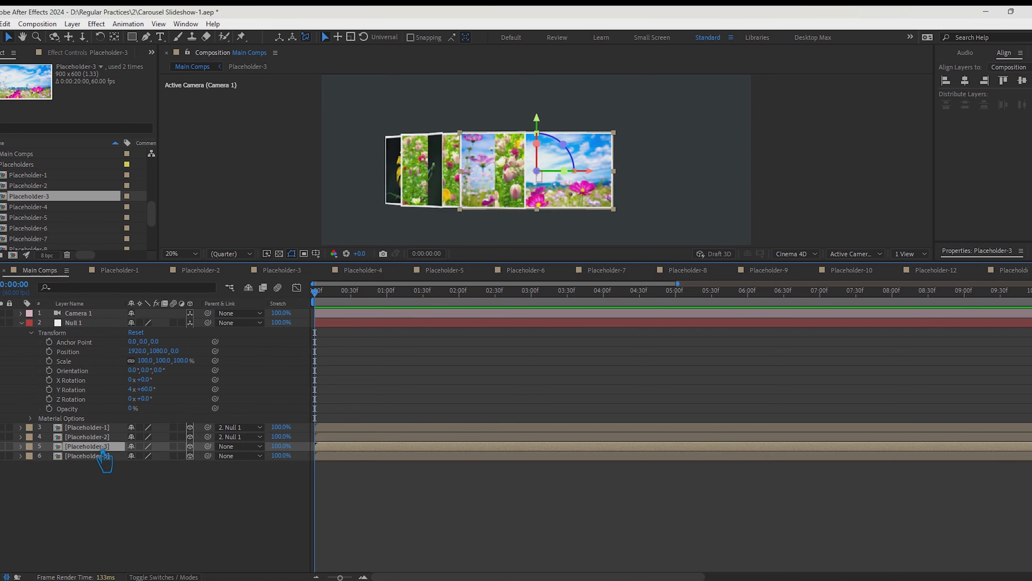
click(103, 456)
drag(40, 207, 98, 459)
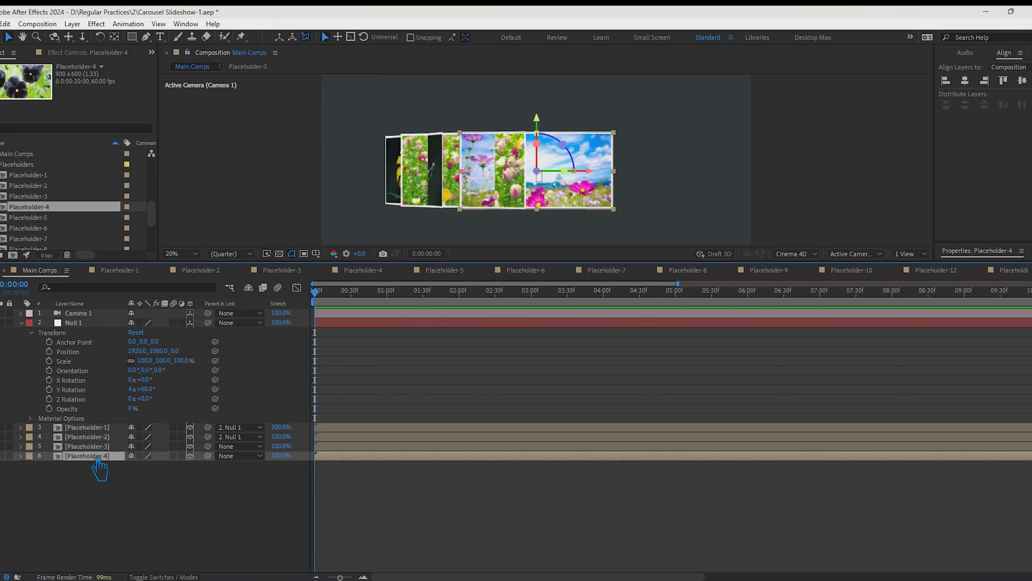
Step: Parent the Placeholder-3 layer to Null 1 and set the null's Y Rotation to 4x+90°
click(110, 448)
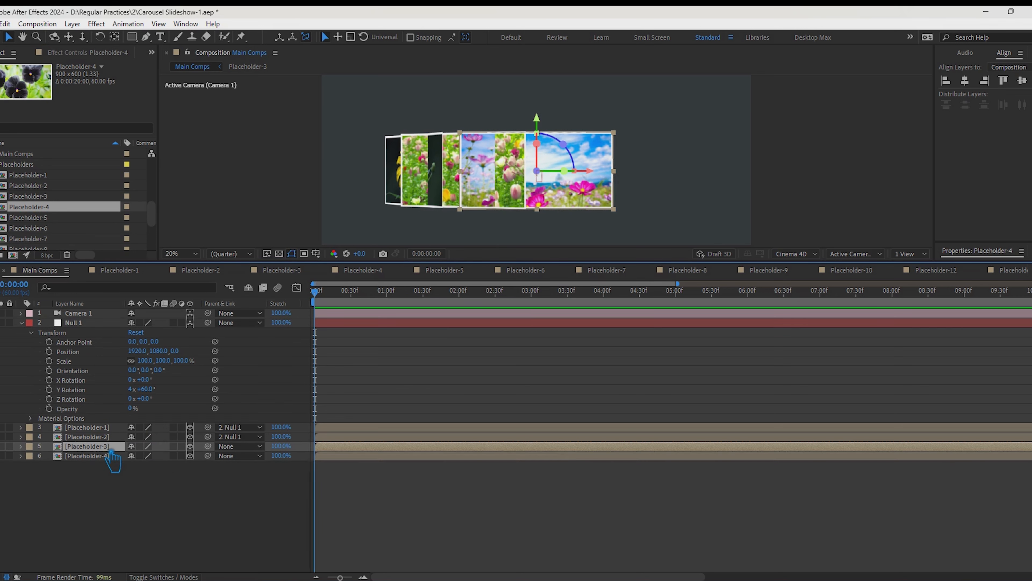
drag(208, 446, 71, 322)
click(147, 389)
text(90)
key(Return)
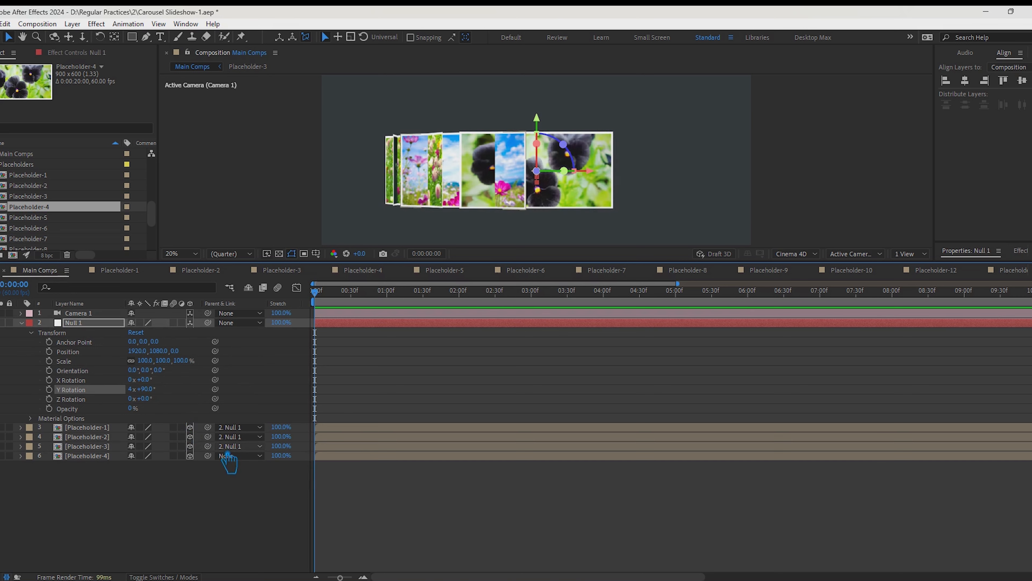
Step: Duplicate the Placeholder-4 layer and replace the lower copy with the Placeholder-5 composition
click(109, 457)
key(ctrl+d)
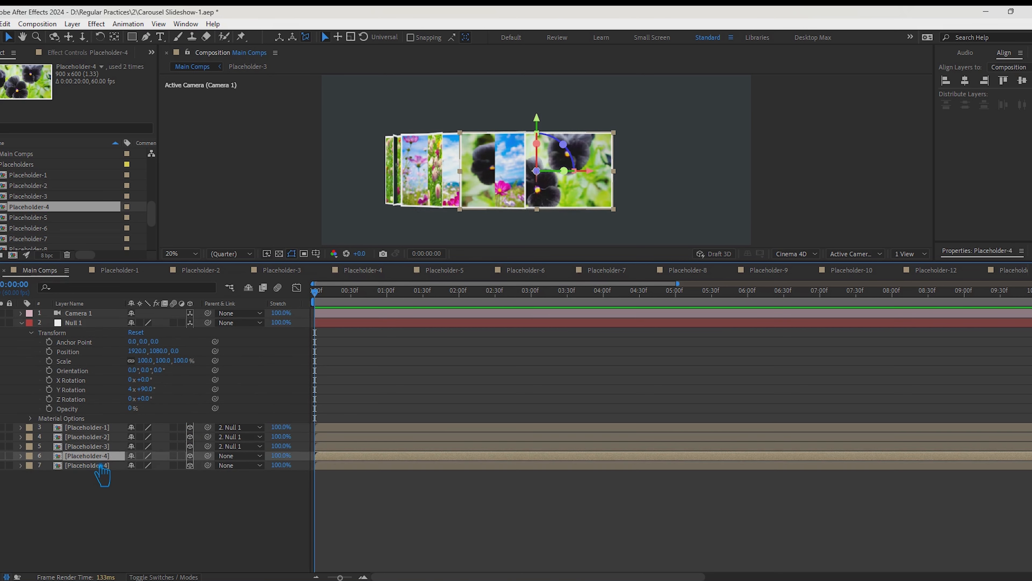
drag(28, 217, 91, 465)
Step: Parent the Placeholder-4 layer to Null 1 and set the null's Y Rotation to 4x+120°
drag(207, 456, 93, 346)
click(147, 390)
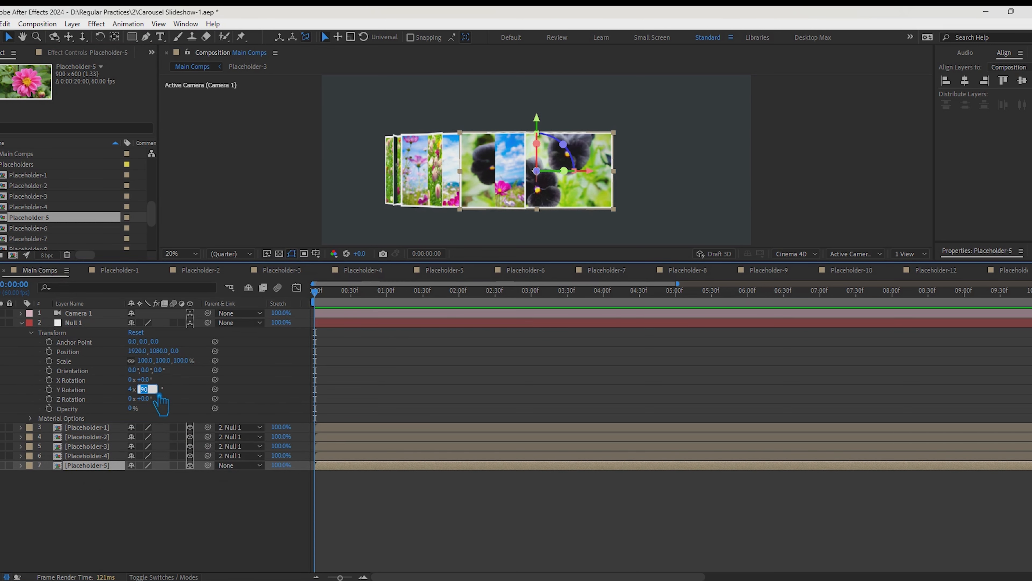
key(Return)
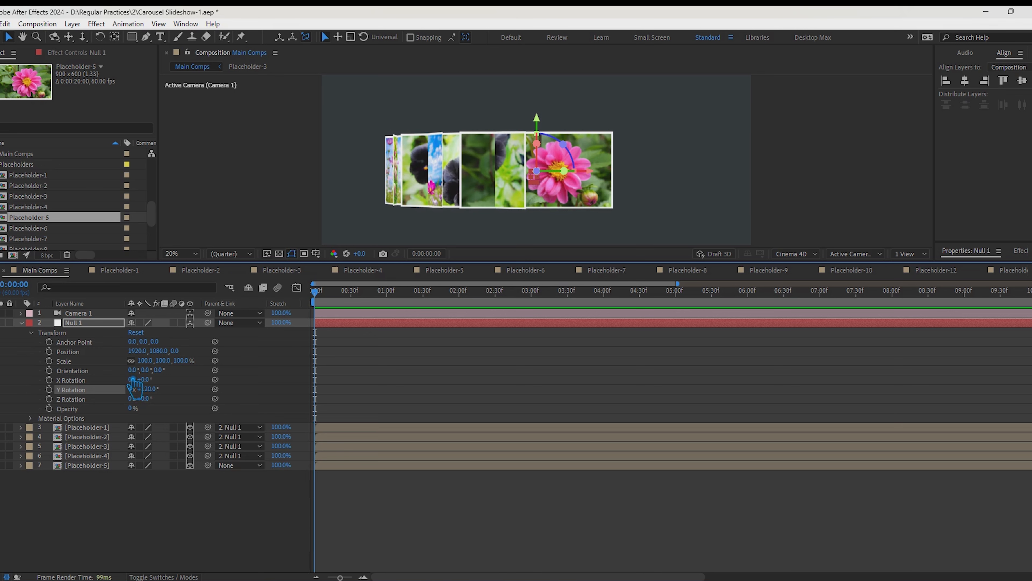
Step: Duplicate the Placeholder-5 layer and pick the Placeholder-6 composition as the replacement for the lower copy
click(101, 468)
key(ctrl+d)
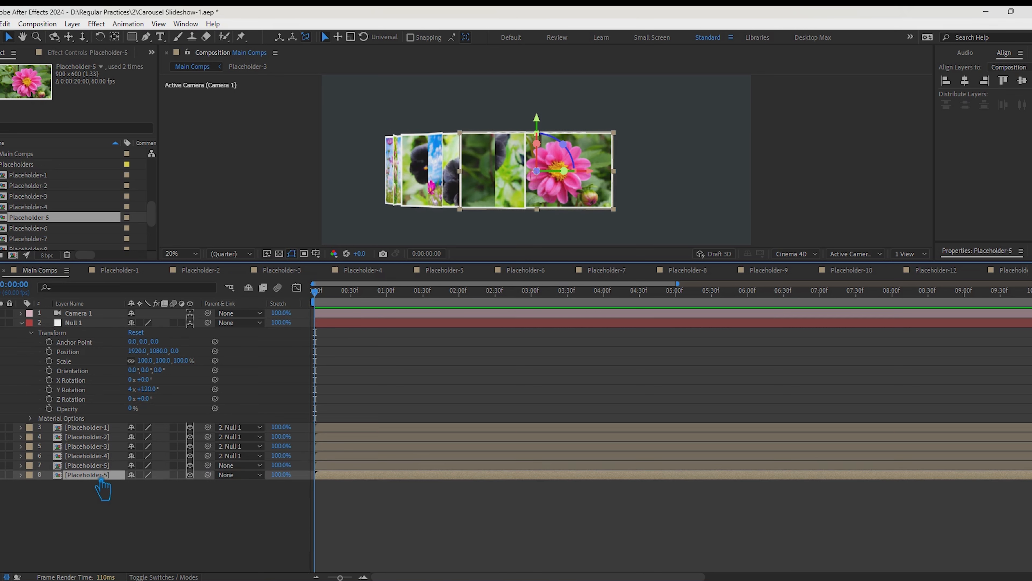
click(29, 227)
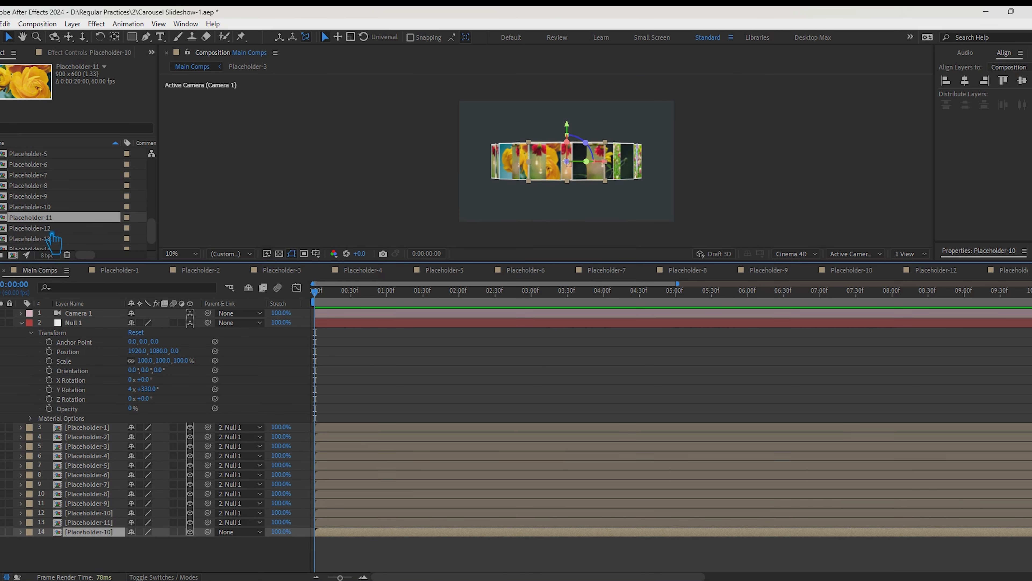
Step: Replace the last layer with Placeholder-12, parent it to Null 1, and set the null's Y Rotation to 5x+0°
drag(48, 228, 99, 547)
drag(208, 532, 92, 327)
click(144, 390)
text(33)
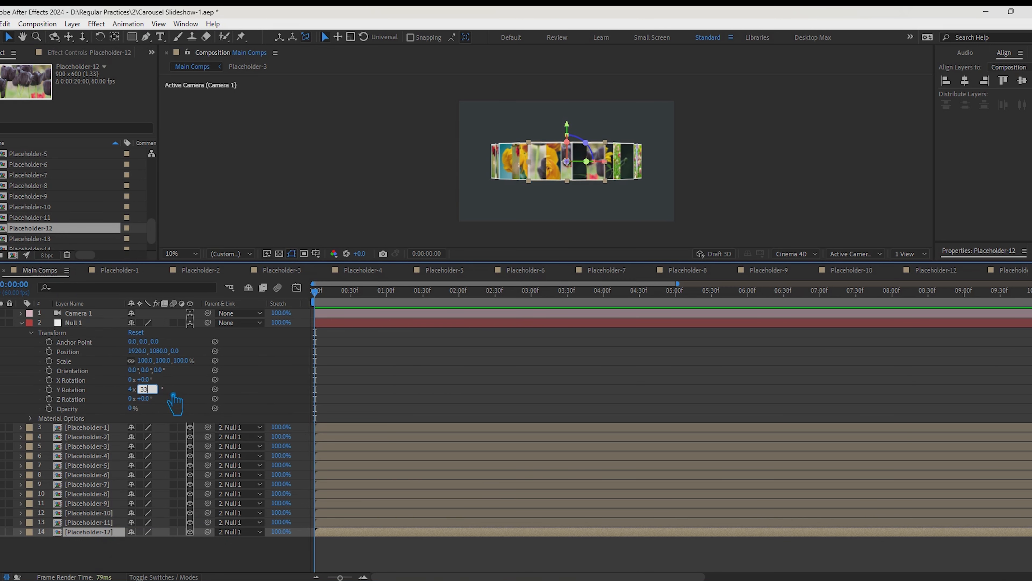
text(0)
key(Return)
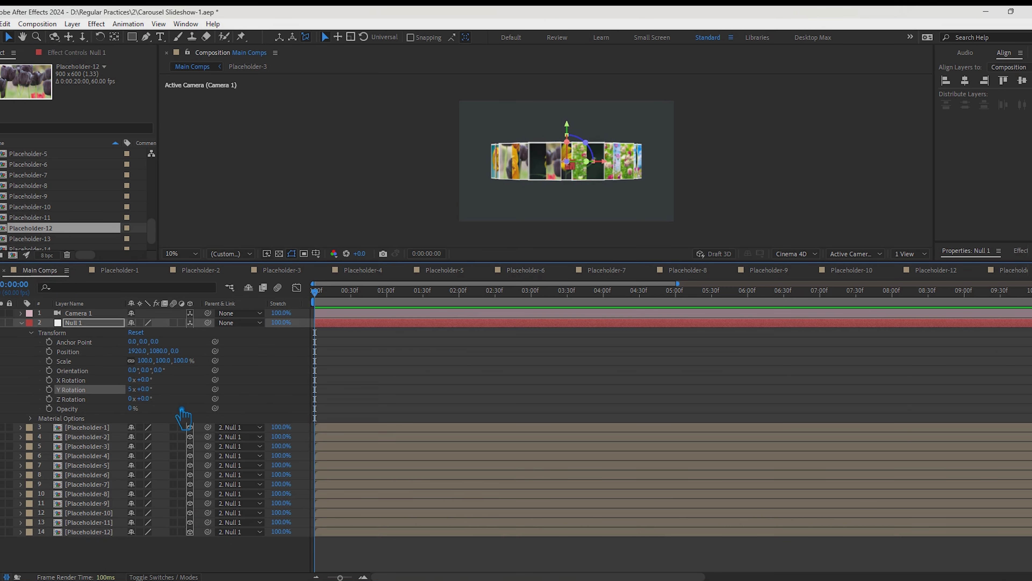
Step: Collapse Null 1's properties, save the project and clear the layer selection
click(21, 323)
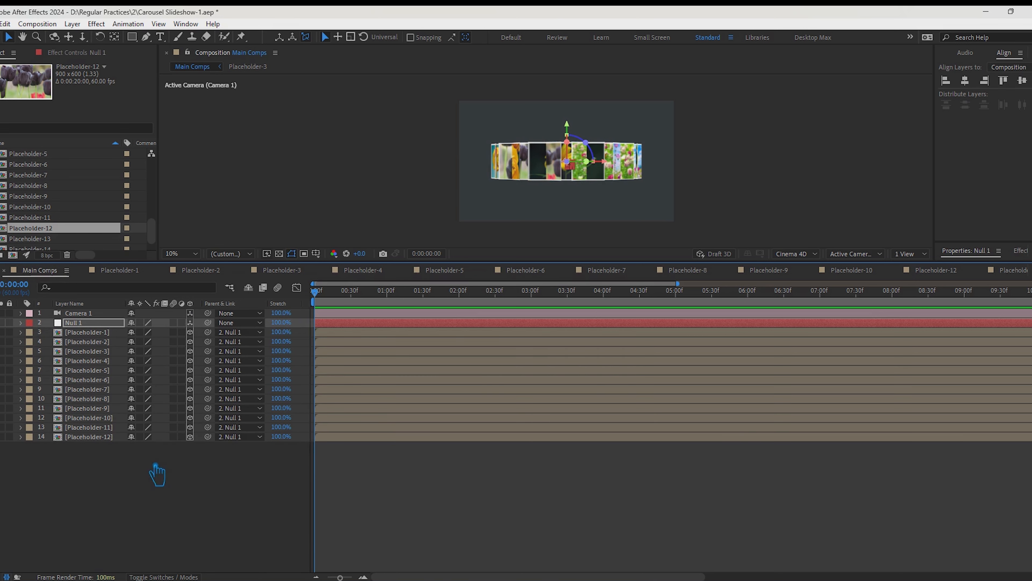
click(158, 467)
key(ctrl+s)
click(601, 163)
click(210, 488)
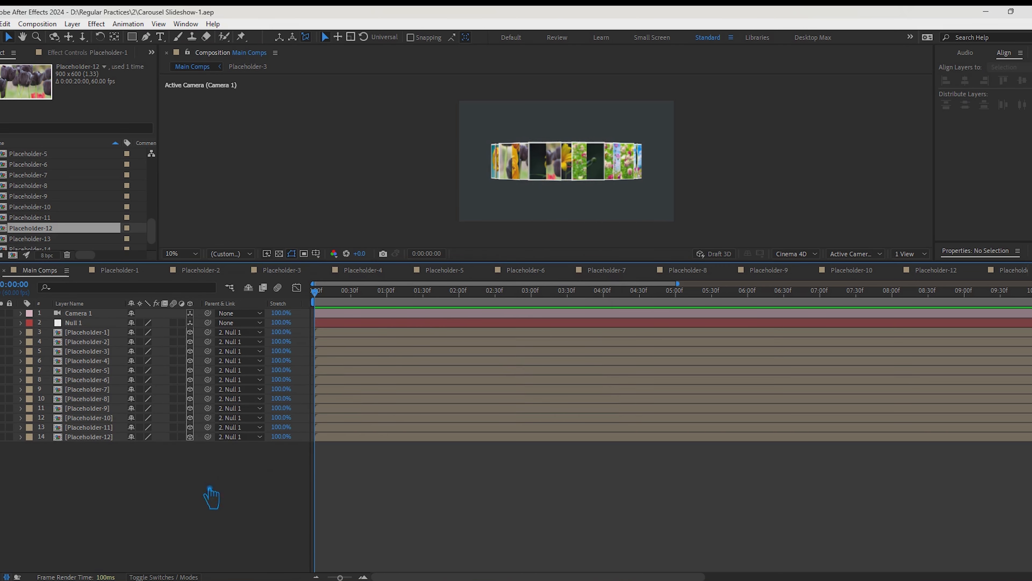
Step: Orbit the camera view to look down on the carousel ring from above
click(90, 325)
mouse_move(588, 177)
mouse_down()
mouse_move(588, 188)
mouse_move(586, 176)
mouse_up()
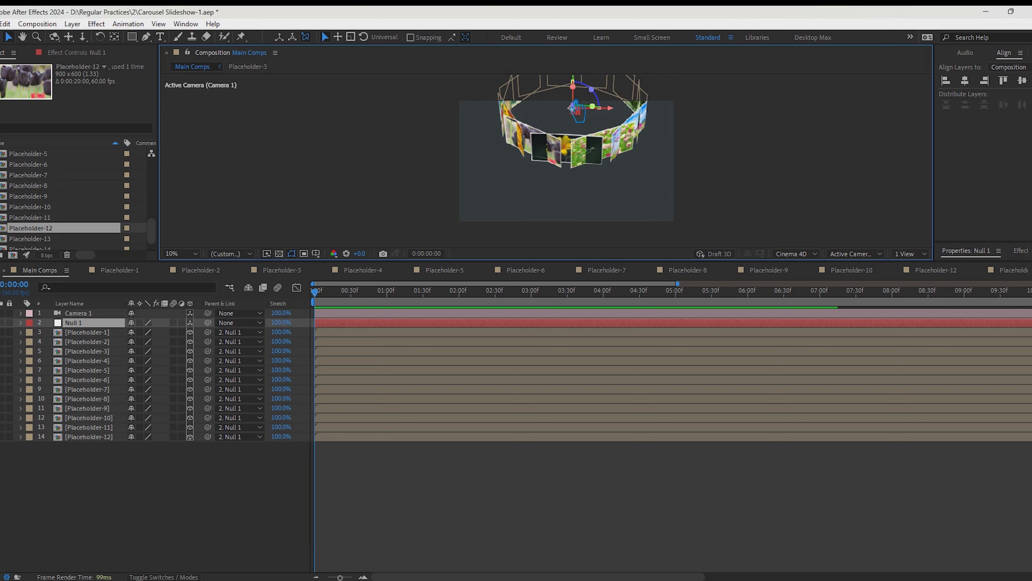
key(space)
key(space)
mouse_move(574, 108)
mouse_down()
mouse_move(575, 142)
mouse_move(577, 116)
mouse_up()
click(578, 125)
Step: Select the twelve placeholder layers and move the ring down towards the frame's centre, keeping the 1 View layout
drag(666, 199, 483, 74)
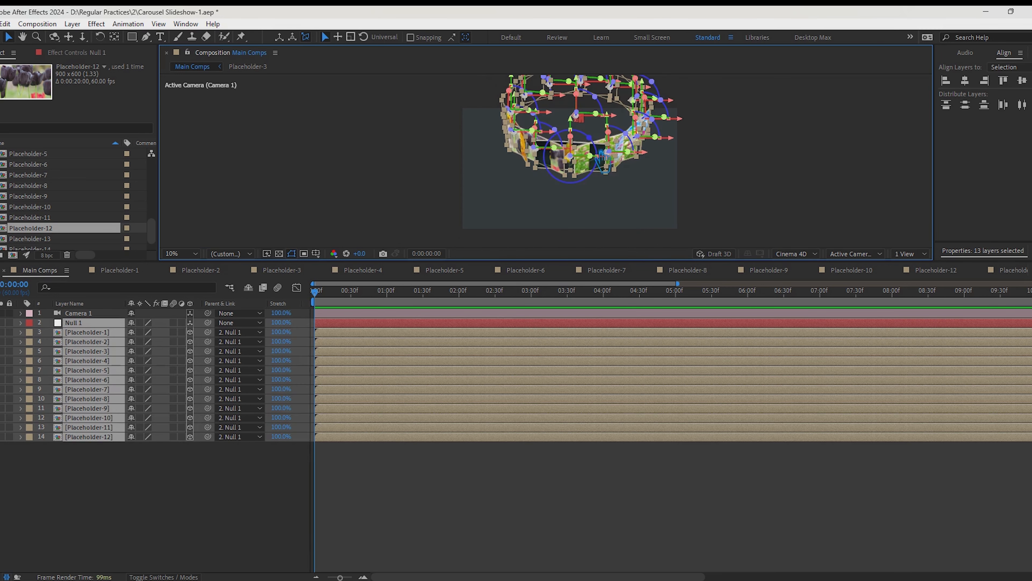
drag(594, 158, 585, 198)
click(920, 253)
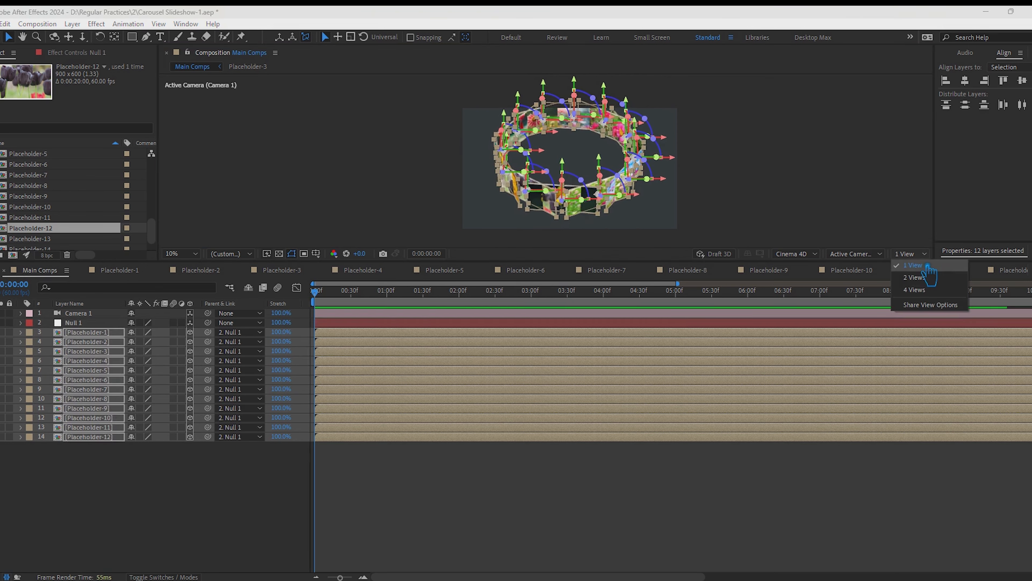
click(933, 265)
mouse_move(576, 170)
mouse_down()
mouse_move(574, 155)
mouse_move(573, 165)
mouse_up()
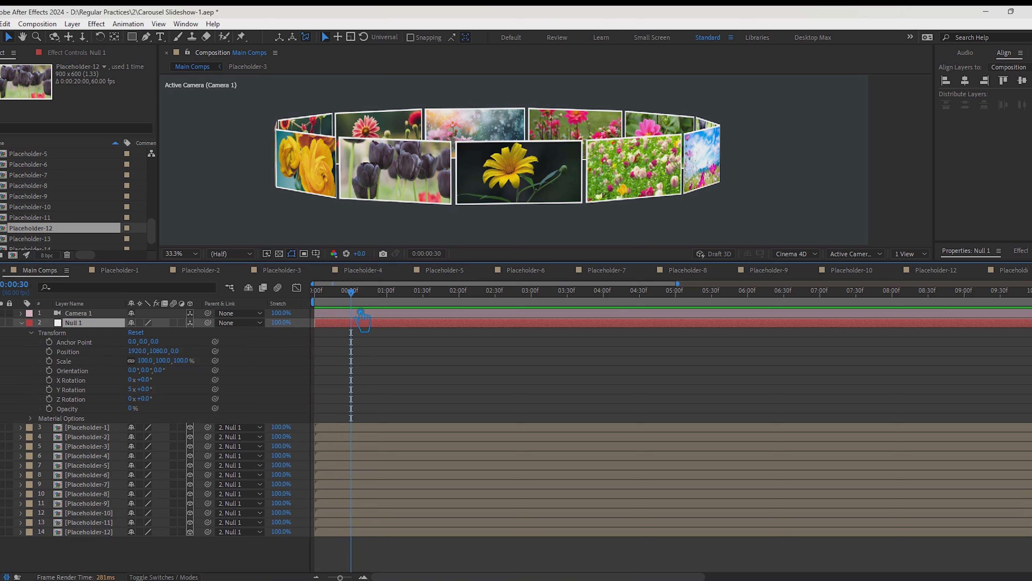
Step: Keyframe Null 1's Y Rotation at 5x+0° at the start of the timeline and at 5x+30° at 0:00:00:30
click(49, 389)
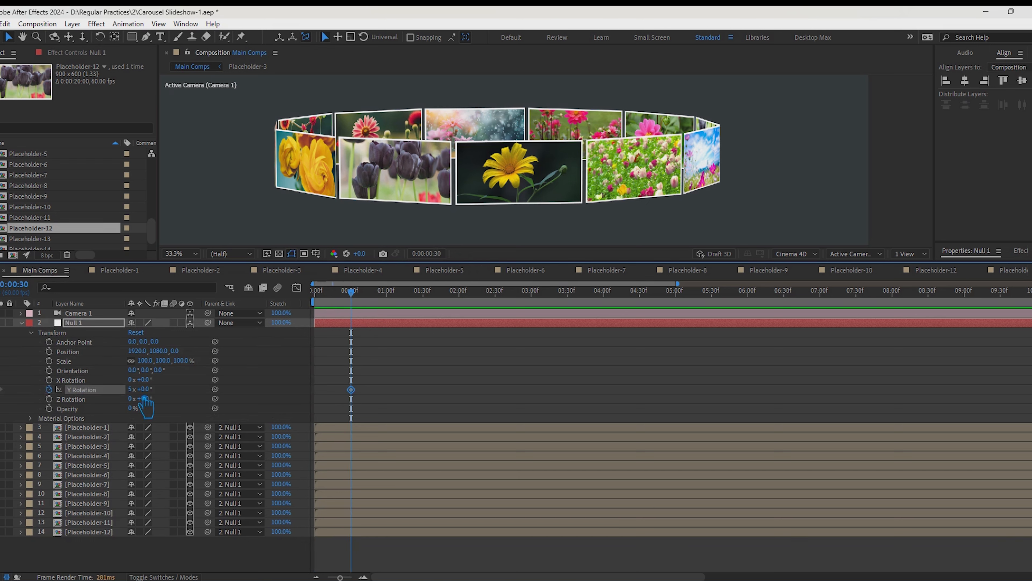
drag(345, 308, 270, 324)
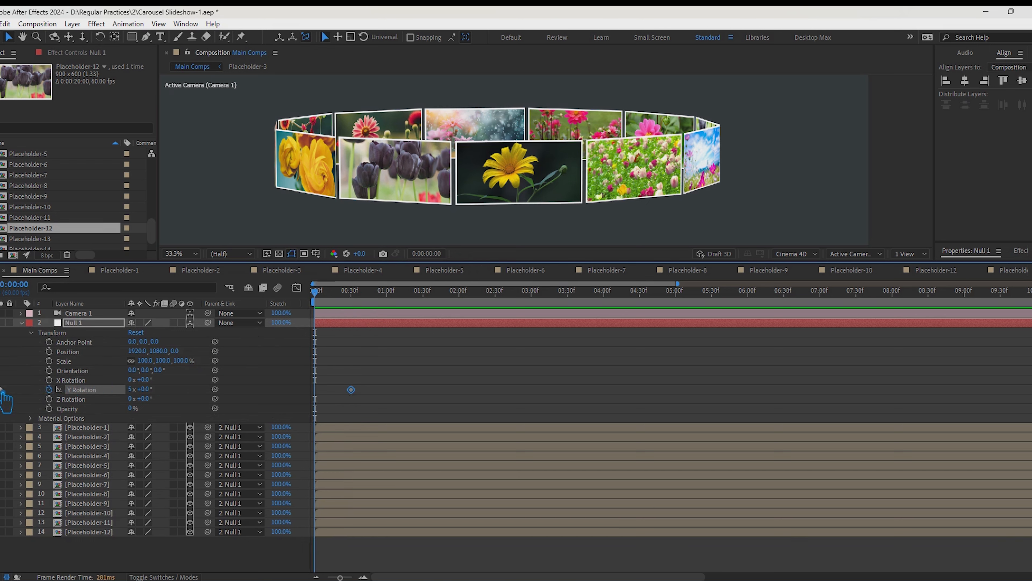
click(2, 389)
click(351, 290)
click(145, 388)
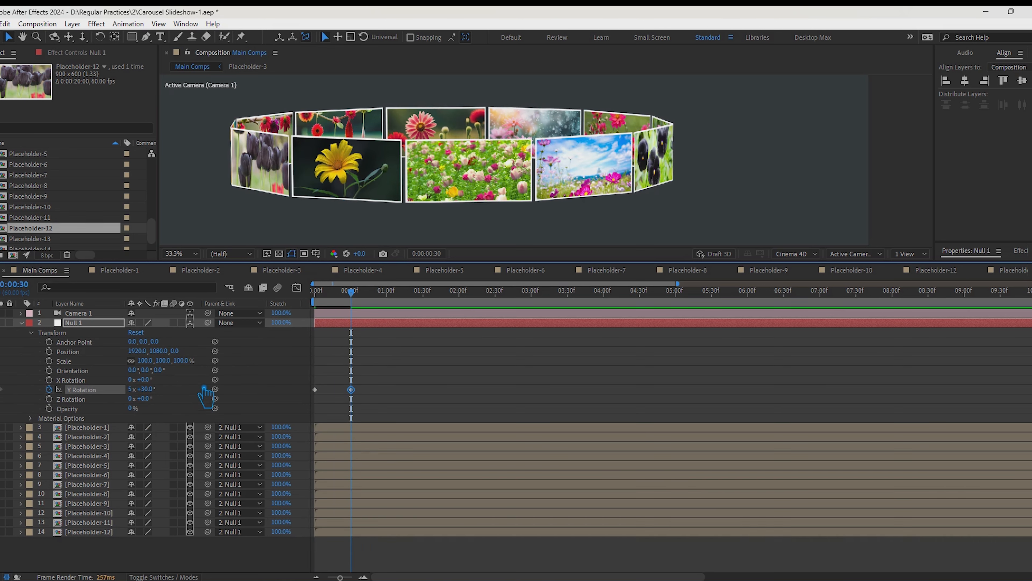
Step: Add Y Rotation keyframes to Null 1 of 5x+60° at 0:00:01:00 and 5x+90° at 0:00:01:30
drag(358, 301, 394, 314)
click(145, 389)
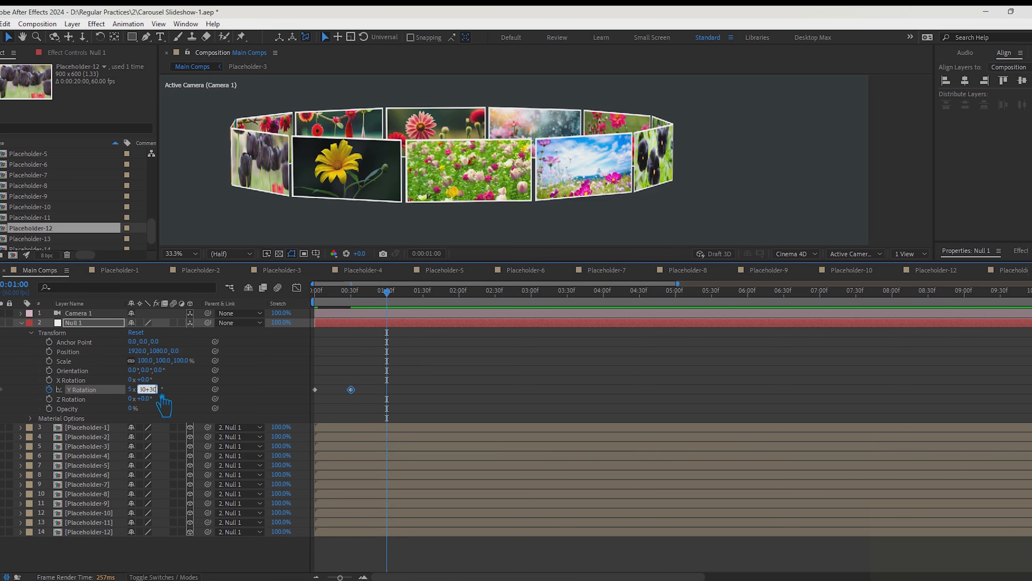
text(+30)
key(Return)
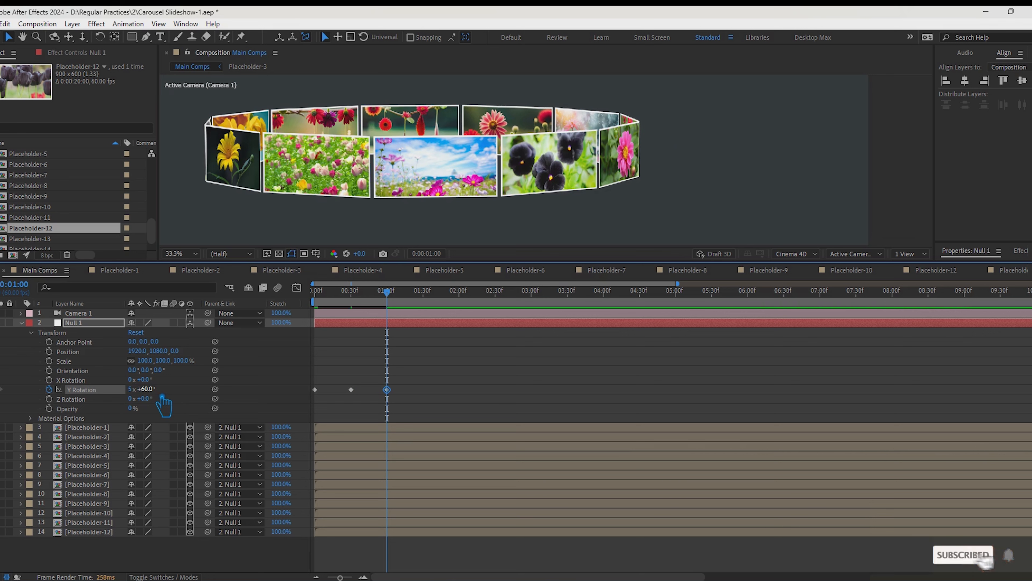
drag(396, 305, 433, 306)
click(151, 389)
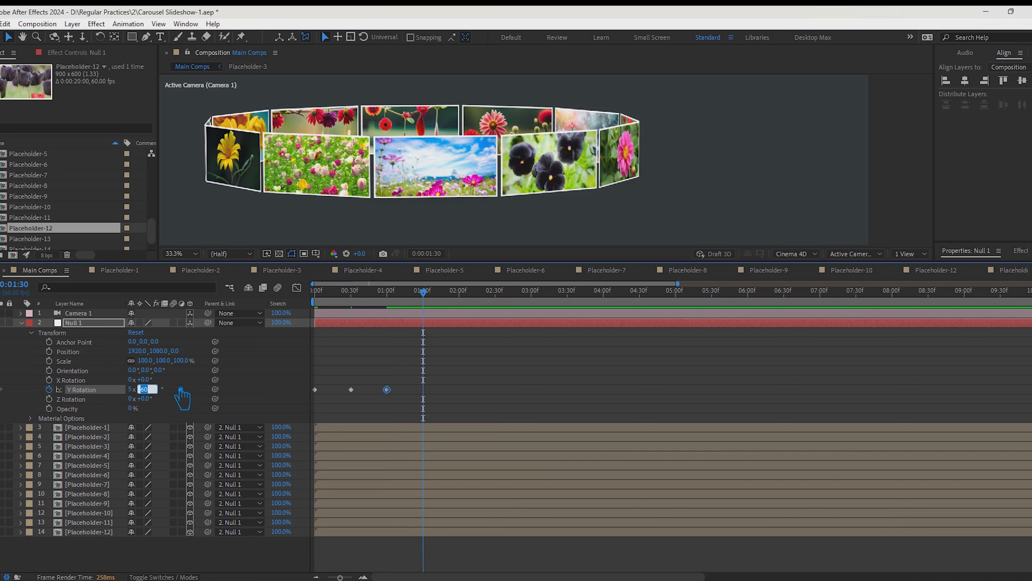
key(Return)
Step: Keyframe Null 1's Y Rotation at 5x+120° at 0:00:02:00 and add another rotation keyframe at 0:00:02:30
drag(423, 293, 459, 293)
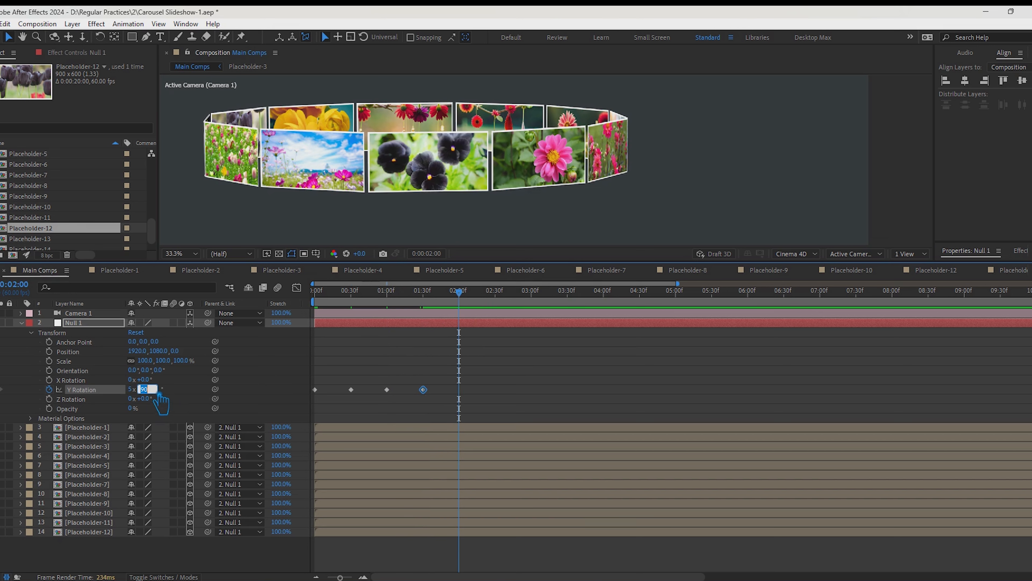
drag(459, 291, 505, 312)
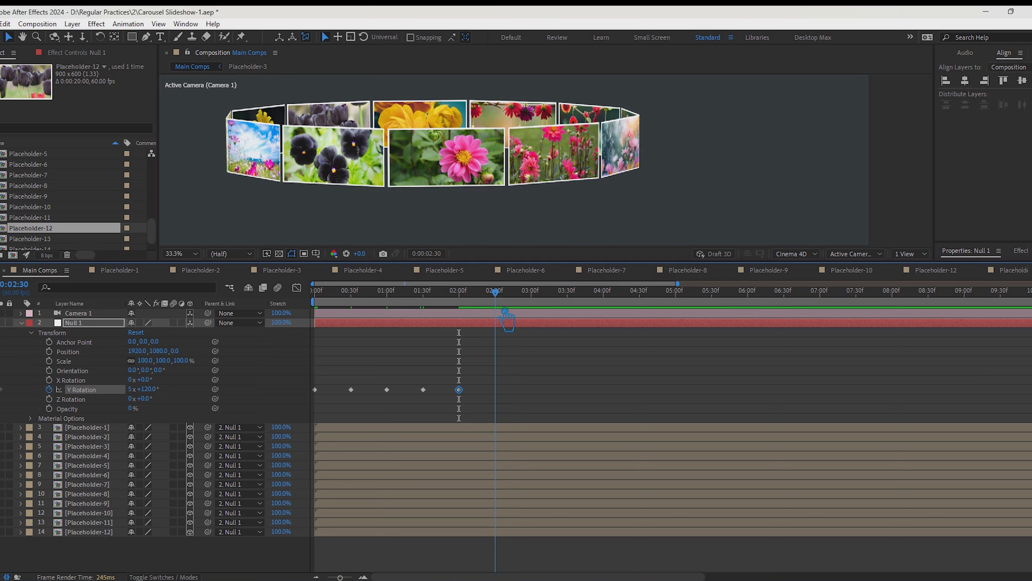
key(Return)
Step: Add a Y Rotation keyframe of 5x+180° to Null 1 at 0:00:03:00
drag(503, 310, 531, 311)
click(154, 390)
text(180)
key(Return)
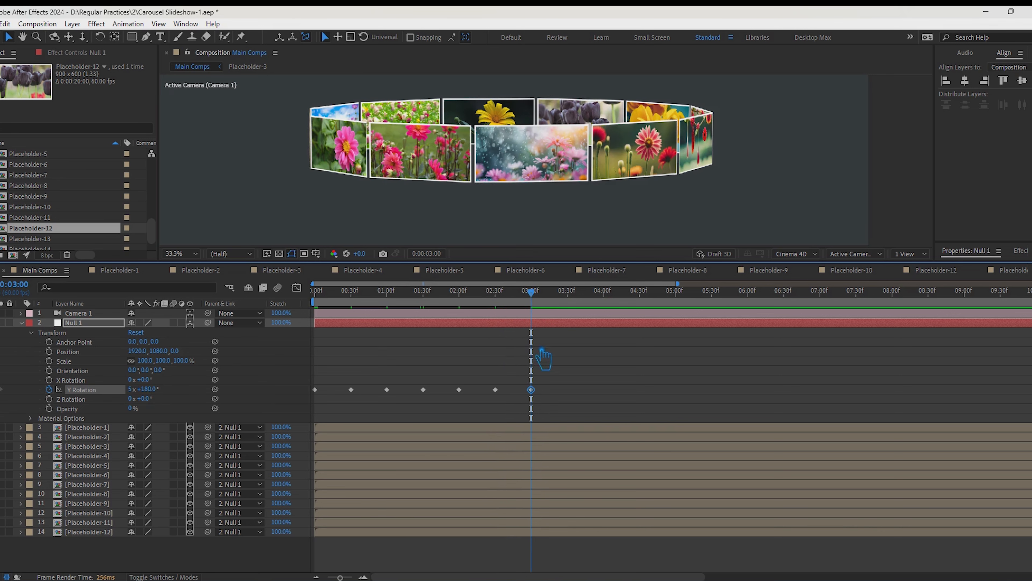
Step: Keyframe Null 1's Y Rotation at 5x+210° at 0:00:03:30 and at 5x+240° at 0:00:04:00
drag(542, 306, 577, 311)
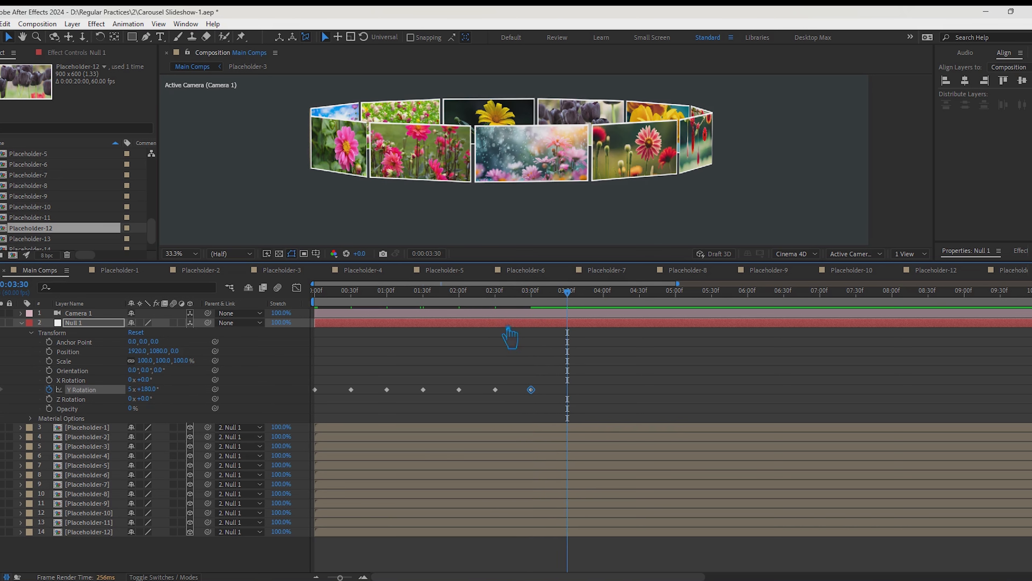
key(Return)
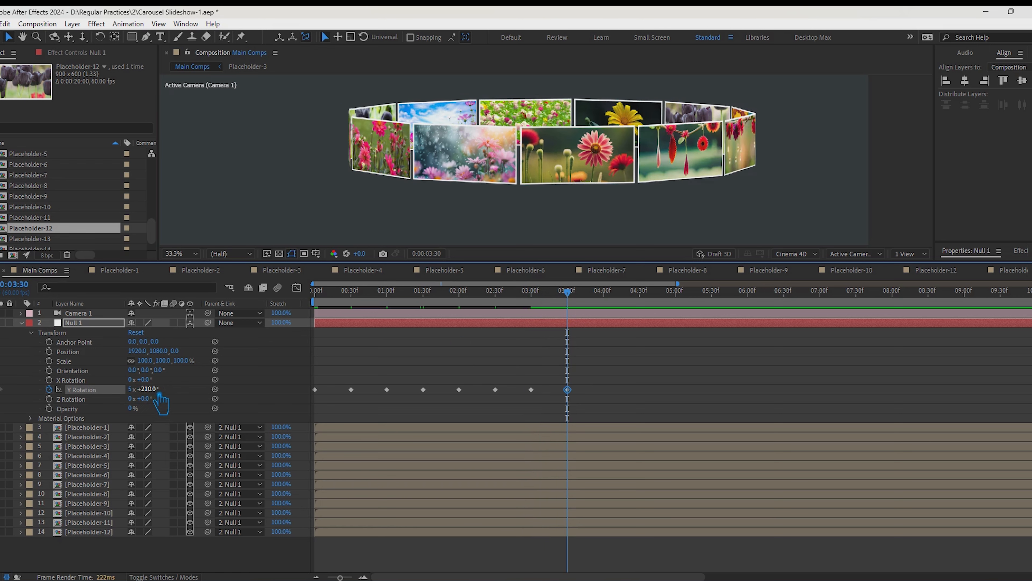
drag(577, 305, 613, 314)
click(148, 389)
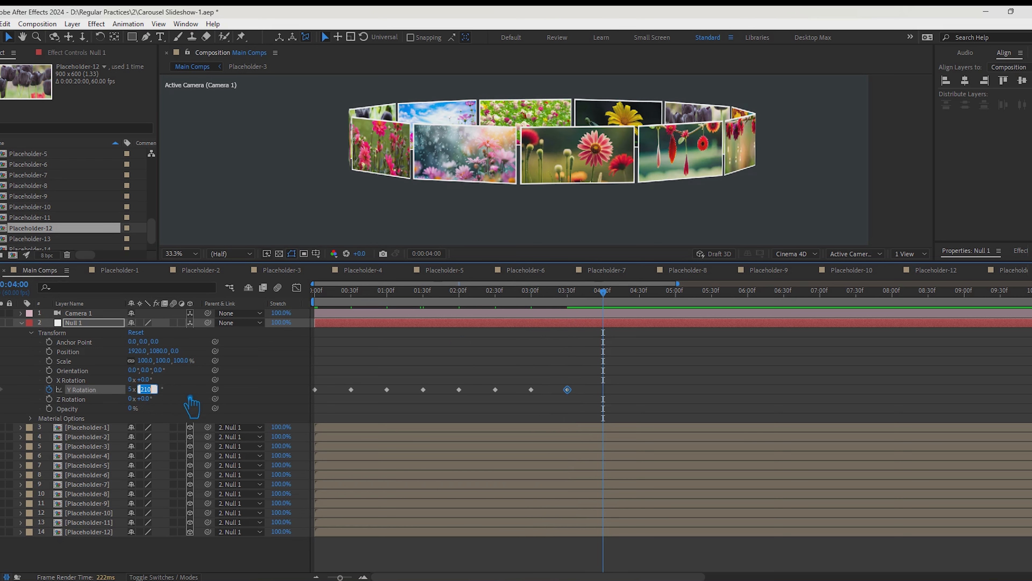
text(240)
key(Return)
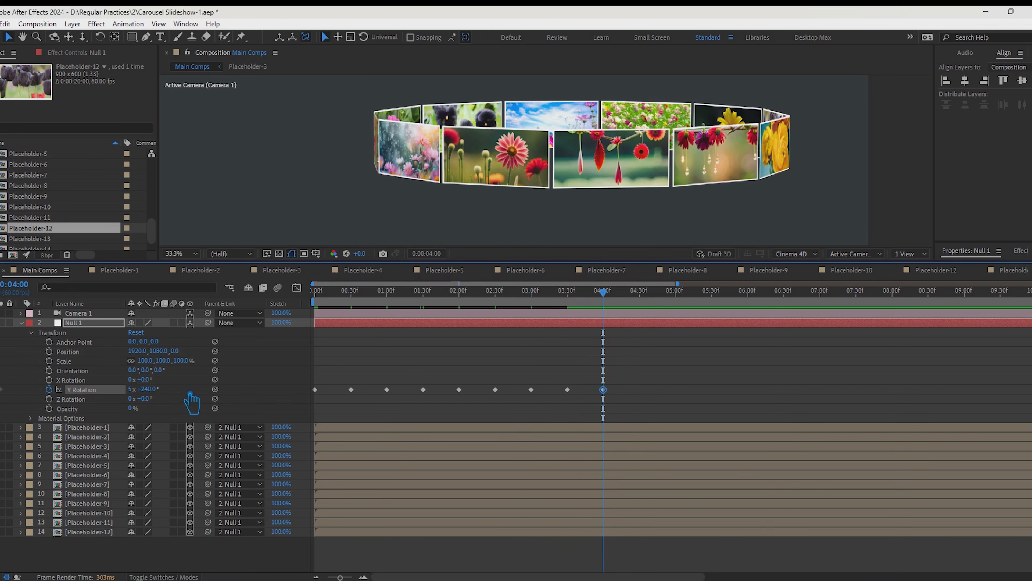
Step: Add Y Rotation keyframes to Null 1 of 5x+270° at 0:00:04:30 and 5x+300° at 0:00:05:00
drag(616, 305, 647, 310)
click(148, 389)
text(270)
key(Return)
key(space)
click(162, 391)
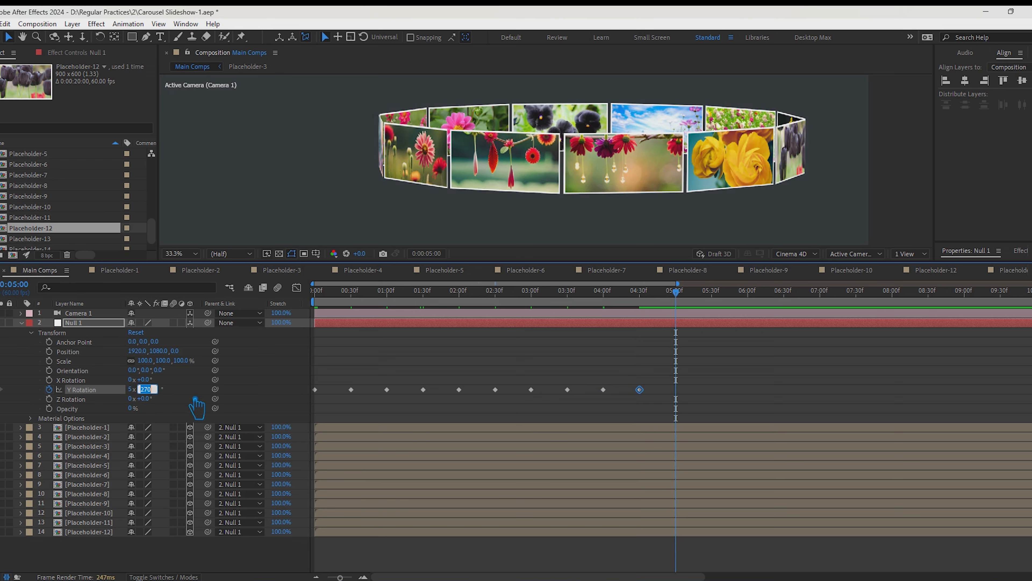
text(300)
key(Return)
Step: Keyframe Null 1's Y Rotation at 5x+330° at 0:00:05:30 and complete the turn with 6x+0° at 0:00:06:00
key(space)
key(Page_Down)
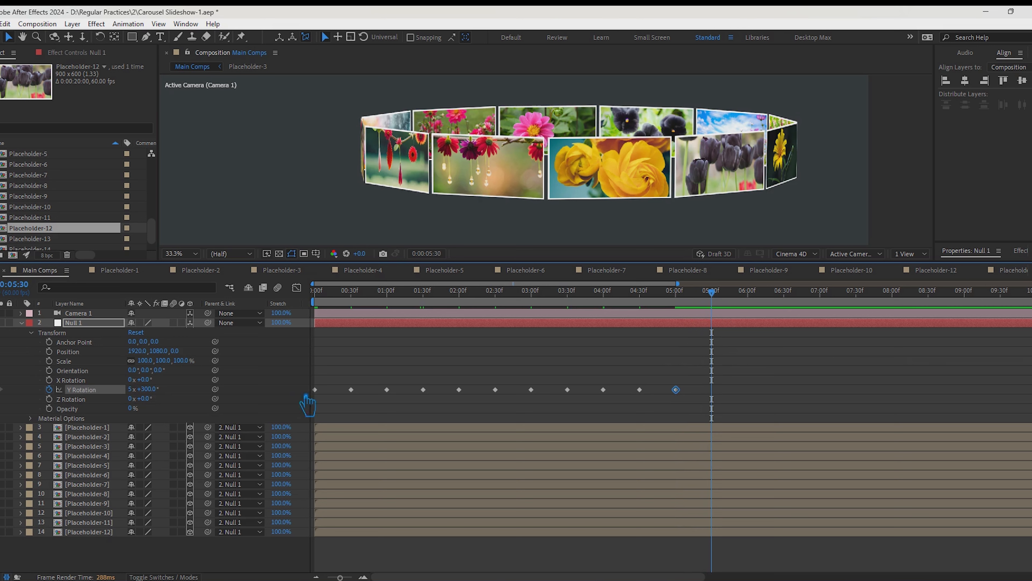
click(162, 392)
text(330)
key(Return)
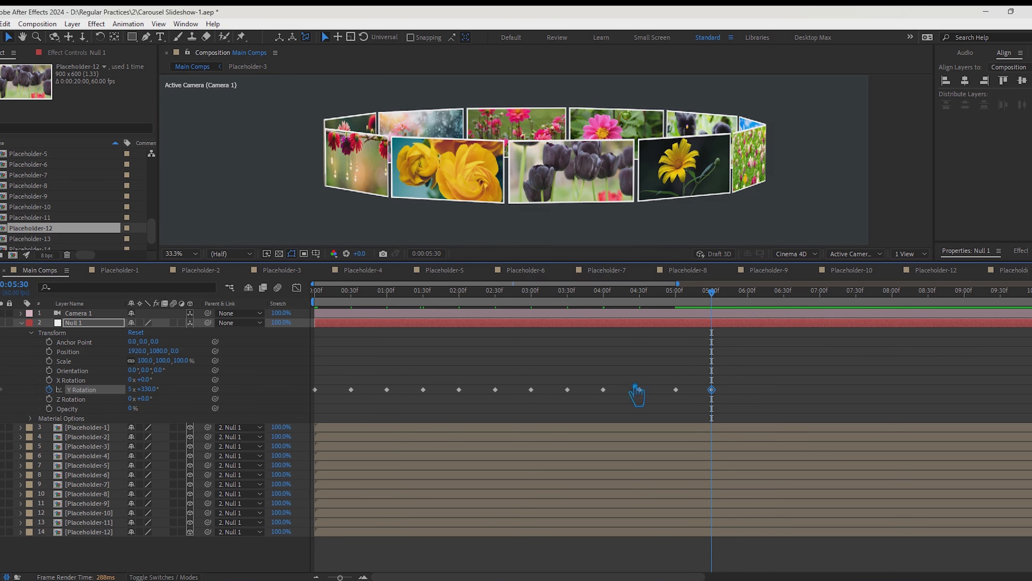
drag(726, 307, 762, 309)
click(158, 396)
text(360)
key(Return)
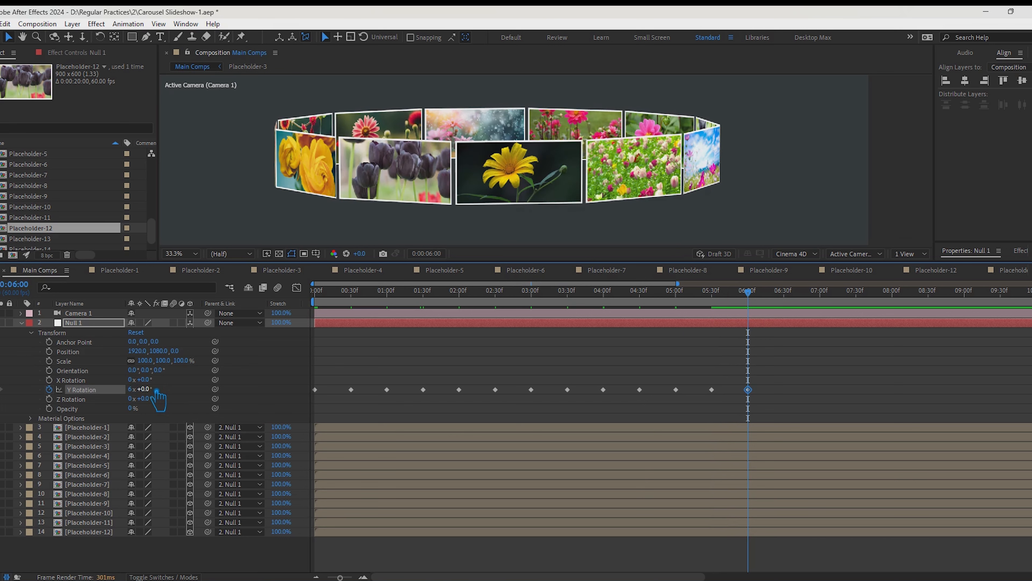
Step: Apply Easy Ease to all of Null 1's Y Rotation keyframes
drag(777, 408, 280, 387)
key(F9)
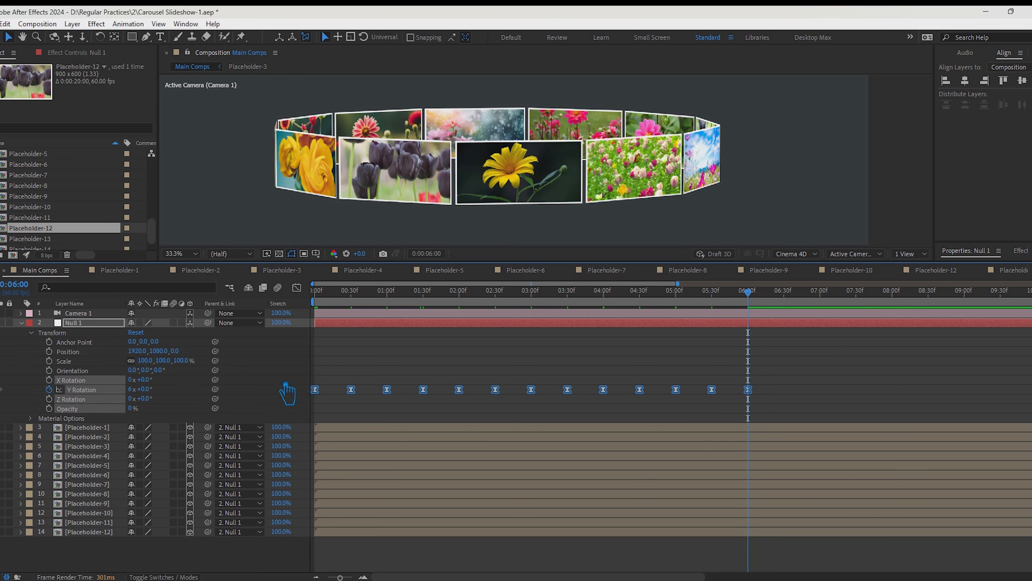
click(760, 394)
drag(779, 405, 289, 362)
click(758, 396)
drag(792, 410, 305, 378)
drag(749, 390, 773, 390)
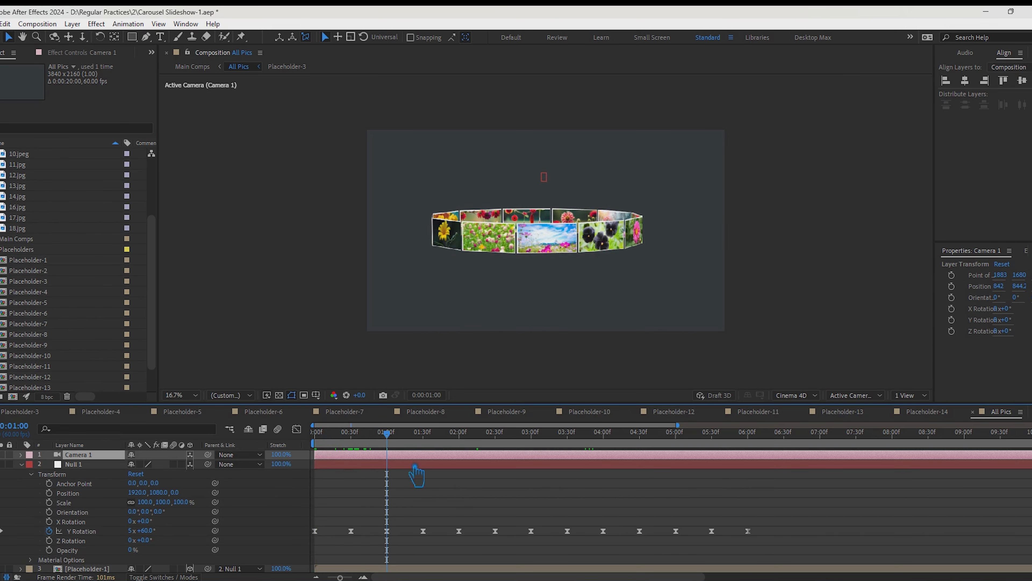
Step: Shift Null 1's second and following Y Rotation keyframes to start at 0:00:01:00, and paste a 5x+30° hold keyframe at 0:00:01:16
click(760, 546)
drag(784, 547, 354, 521)
click(405, 544)
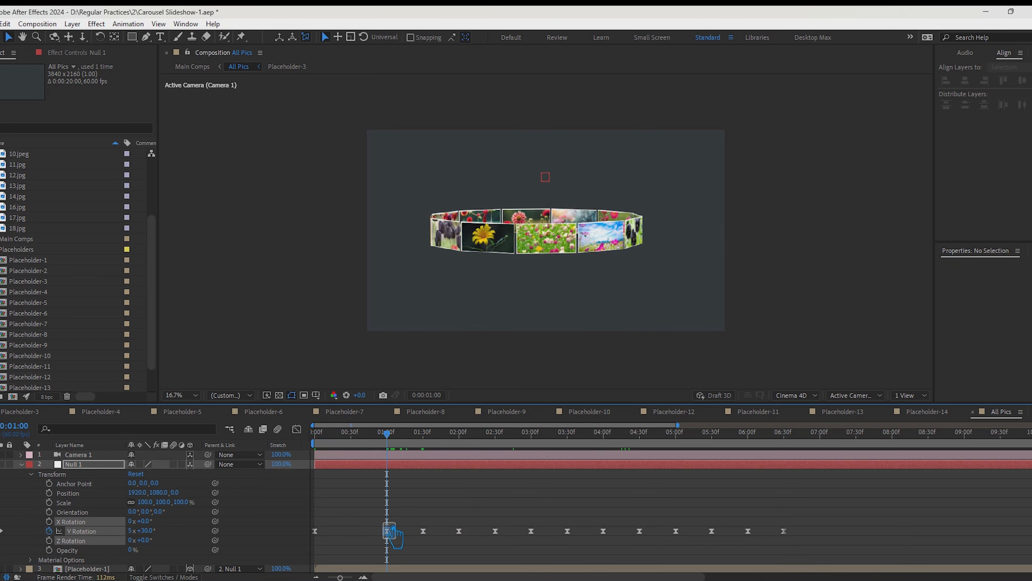
drag(400, 440, 419, 443)
key(ctrl+v)
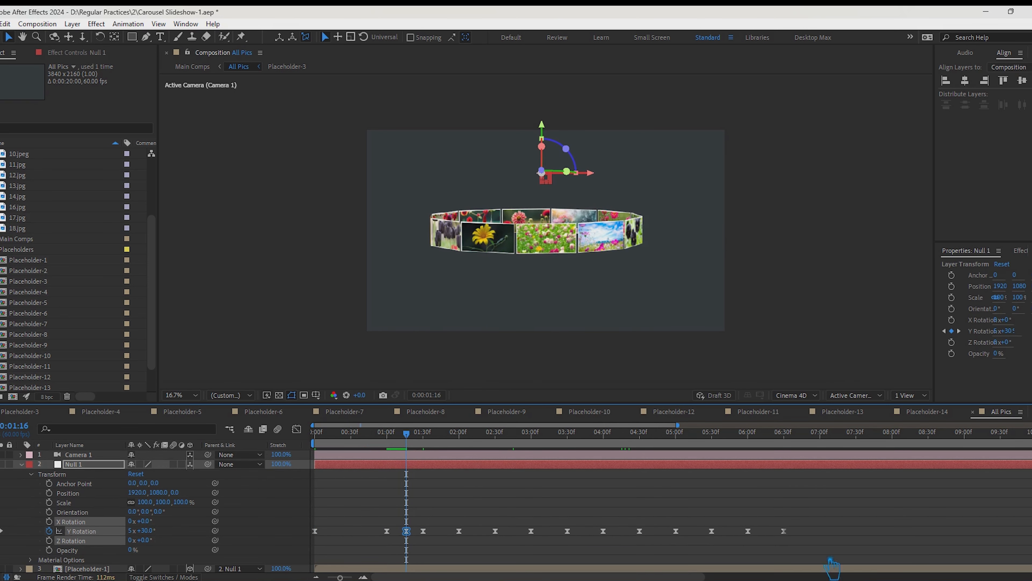
Step: Shift the Y Rotation keyframes after the hold to start at 0:00:02:10, and paste a 5x+60° hold keyframe at 0:00:02:25
drag(418, 440, 472, 440)
drag(806, 547, 484, 536)
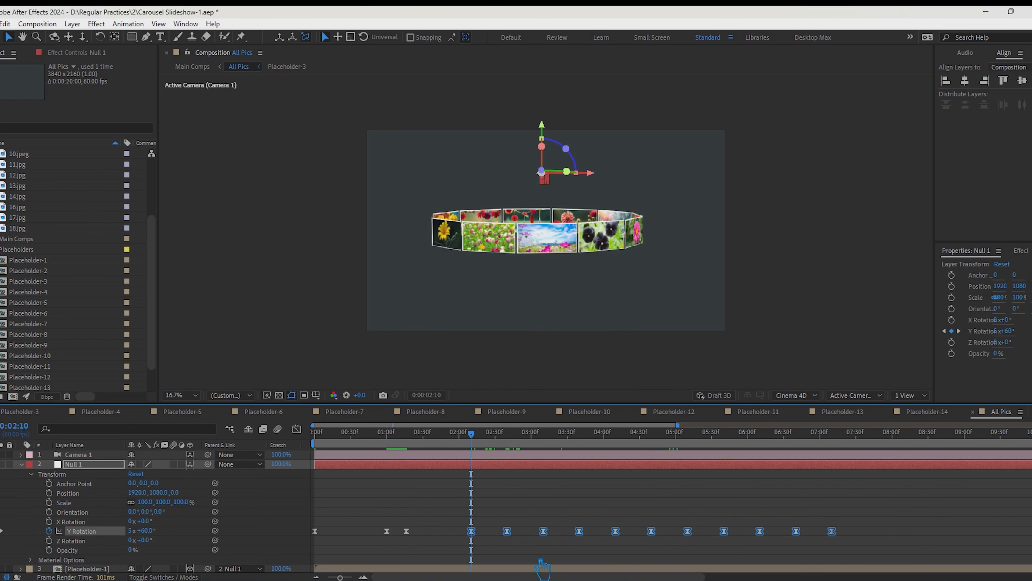
click(538, 563)
drag(472, 431, 489, 432)
click(490, 532)
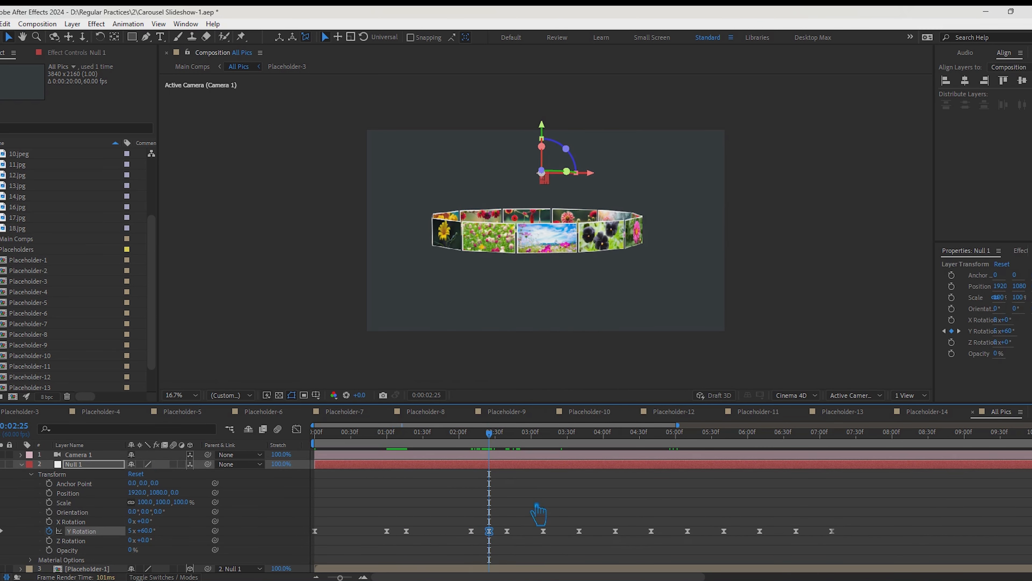
Step: Select the Y Rotation keyframes after 0:00:02:25 and shift them further along the timeline
drag(875, 541, 563, 533)
drag(490, 432, 553, 432)
click(656, 556)
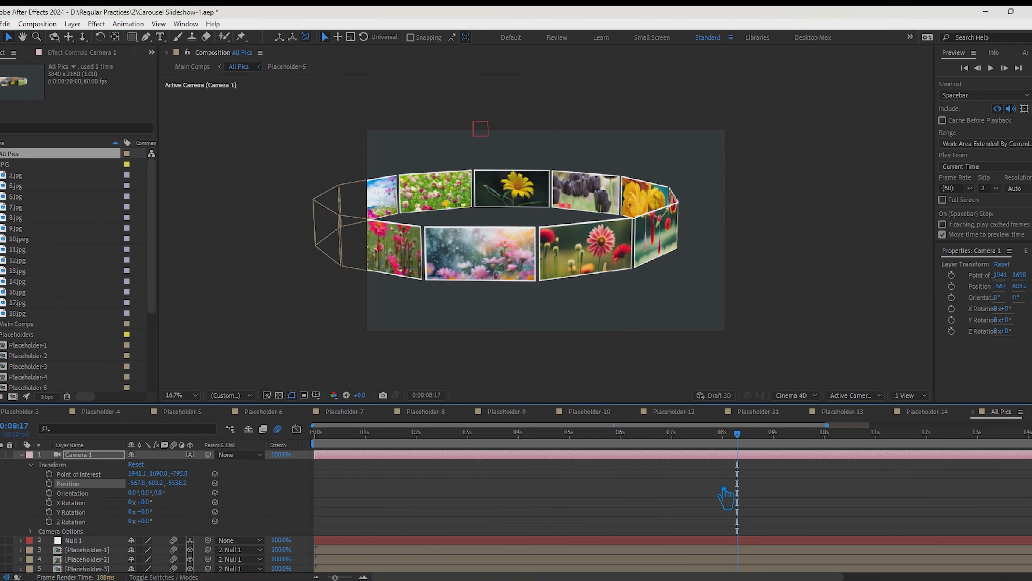
Step: Reposition Camera 1 so the full carousel ring sits centred in the frame, at a Position of about -366, 776, -5714
mouse_move(531, 244)
mouse_down()
mouse_move(523, 257)
mouse_move(547, 244)
mouse_move(530, 250)
mouse_up()
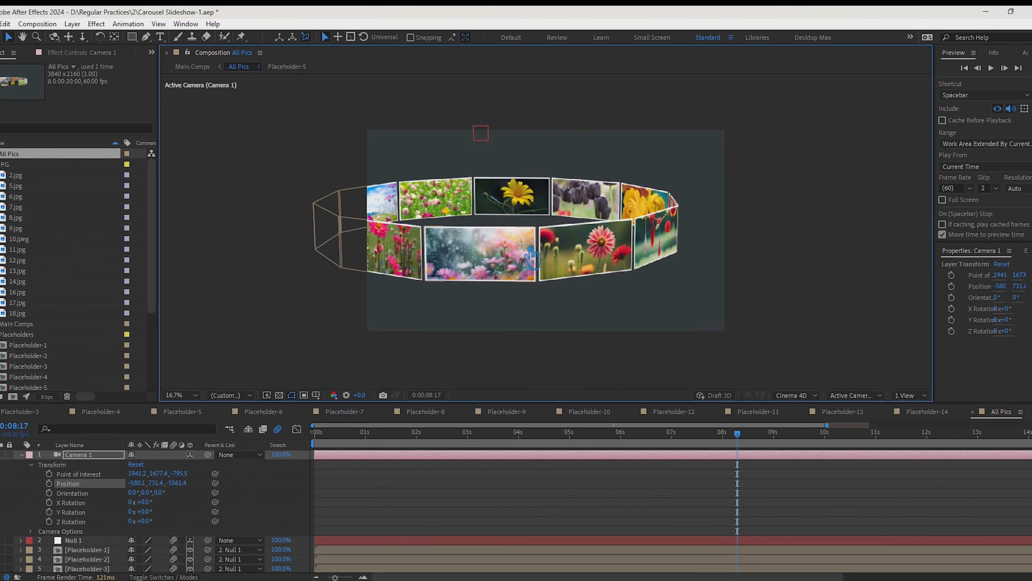
drag(451, 286, 484, 248)
click(92, 456)
drag(181, 484, 190, 486)
key(ctrl+z)
drag(744, 325, 345, 216)
drag(535, 254, 587, 255)
drag(566, 179, 569, 172)
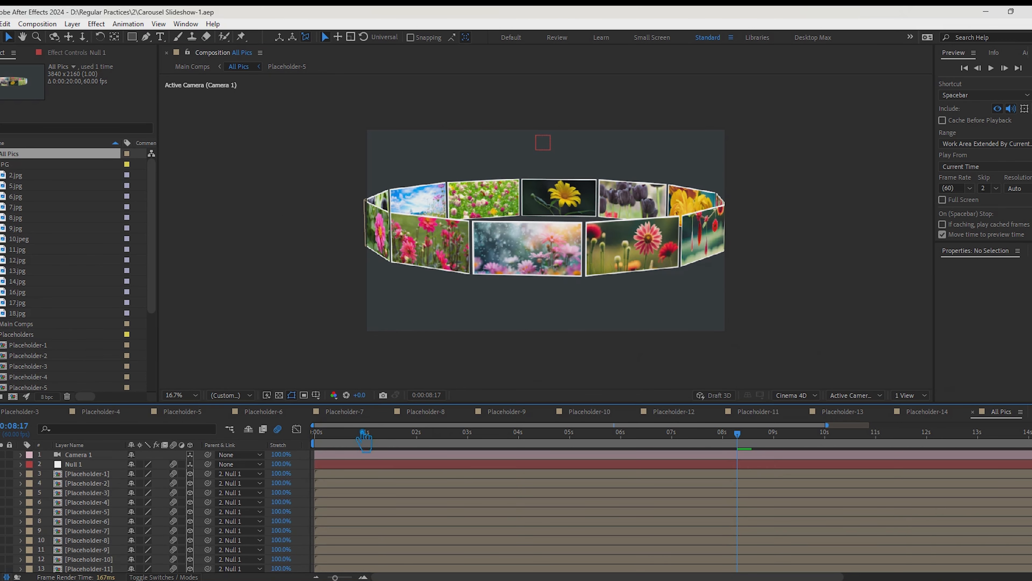
Step: Set Camera 1's Zoom to 15084 pixels and adjust the camera to a Position of about -19, 906, -5893
click(85, 456)
click(22, 455)
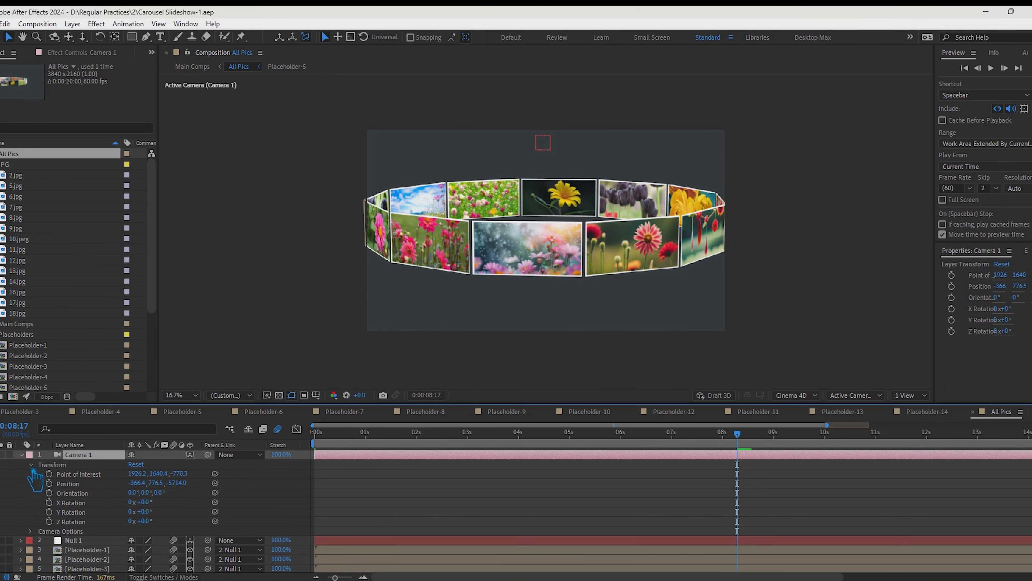
click(31, 531)
scroll(191, 526, down, 1)
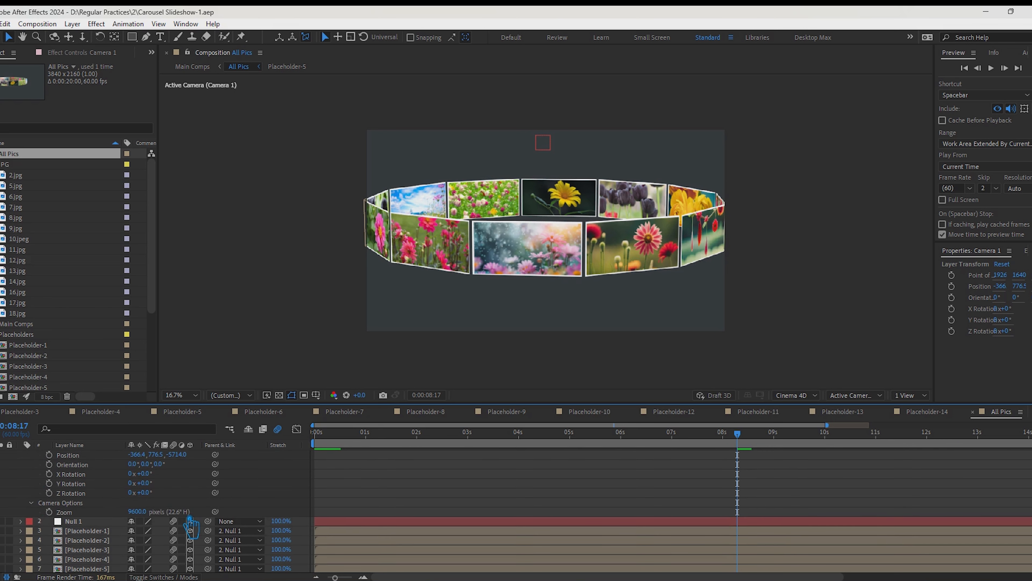
drag(139, 515, 1029, 477)
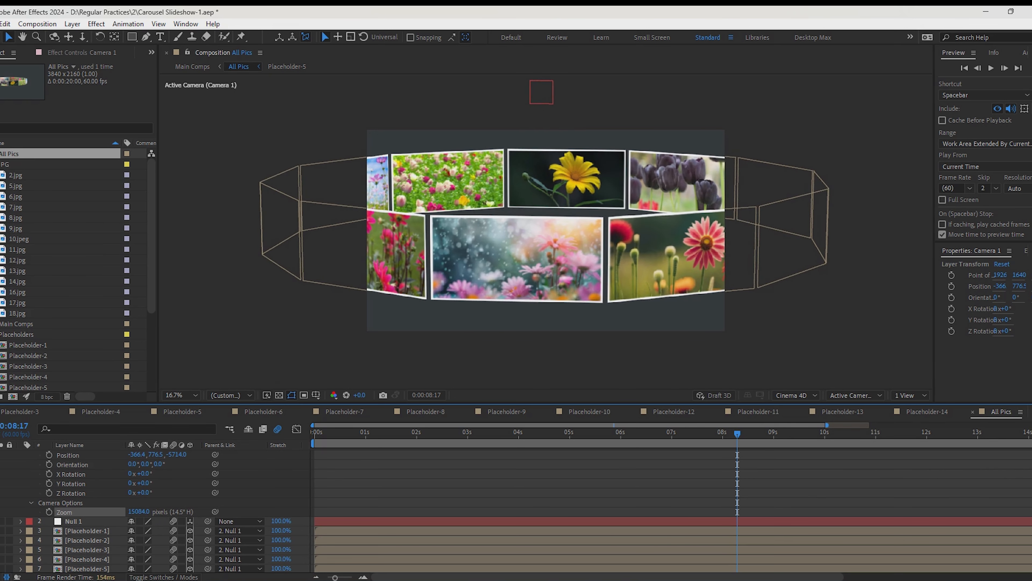
mouse_move(604, 244)
mouse_down()
mouse_move(622, 256)
mouse_move(603, 247)
mouse_up()
Step: Set the Scale of all twelve placeholder layers to 50% to open gaps between the pictures
click(109, 531)
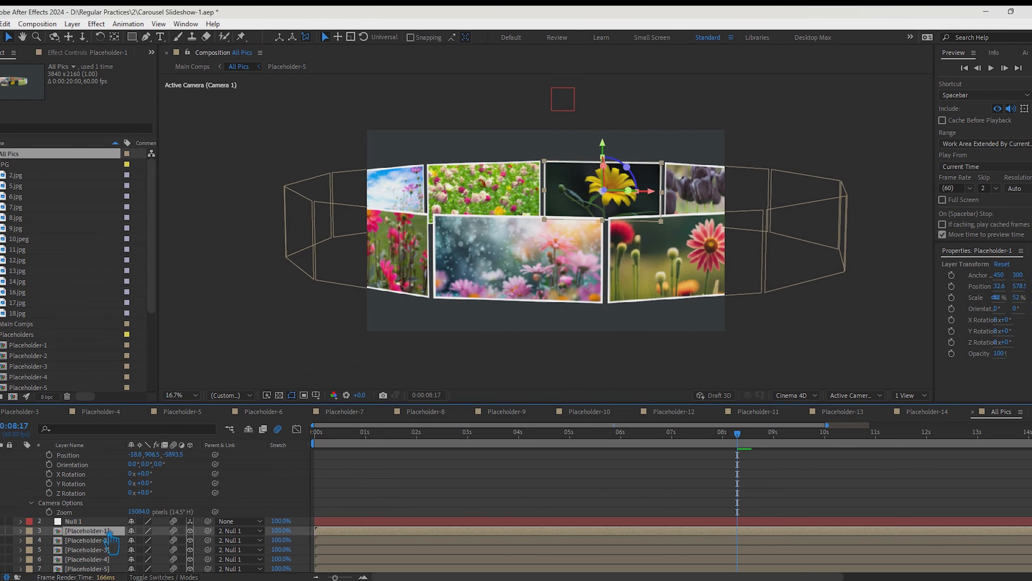
key(ctrl+a)
ctrl+click(89, 522)
scroll(91, 517, up, 1)
ctrl+click(95, 454)
click(23, 455)
key(s)
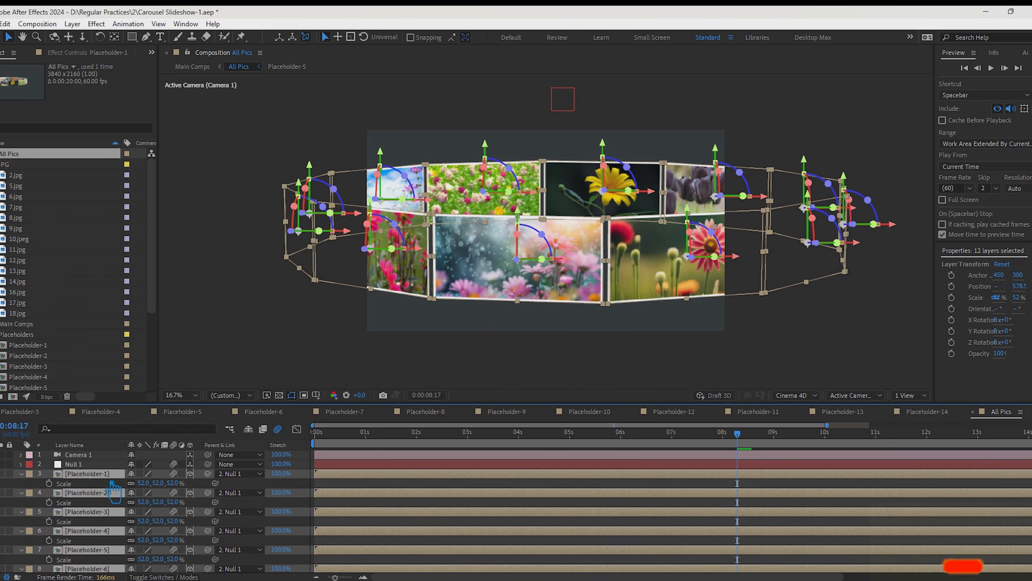
click(145, 502)
key(Down)
key(Down)
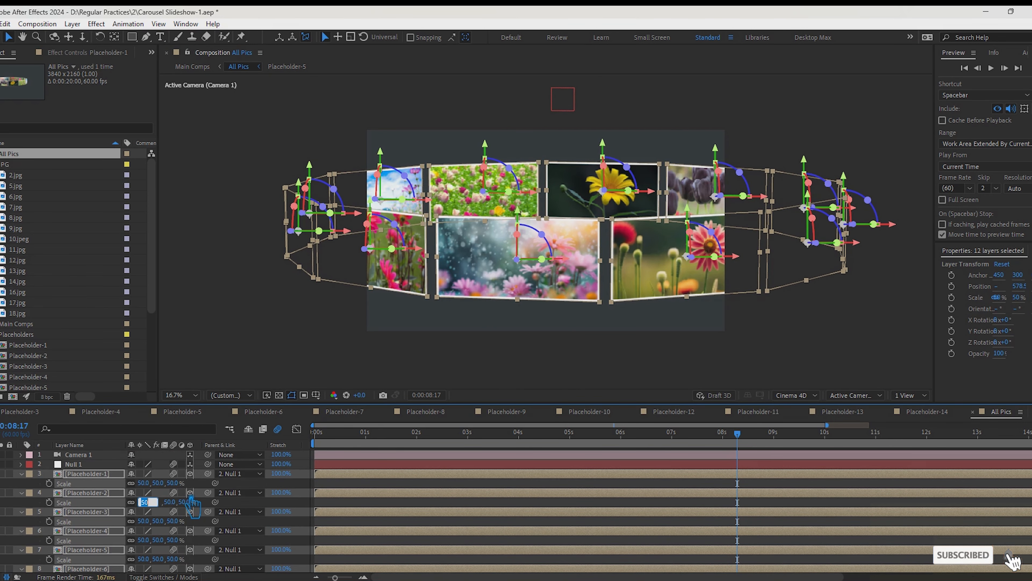
click(29, 485)
key(s)
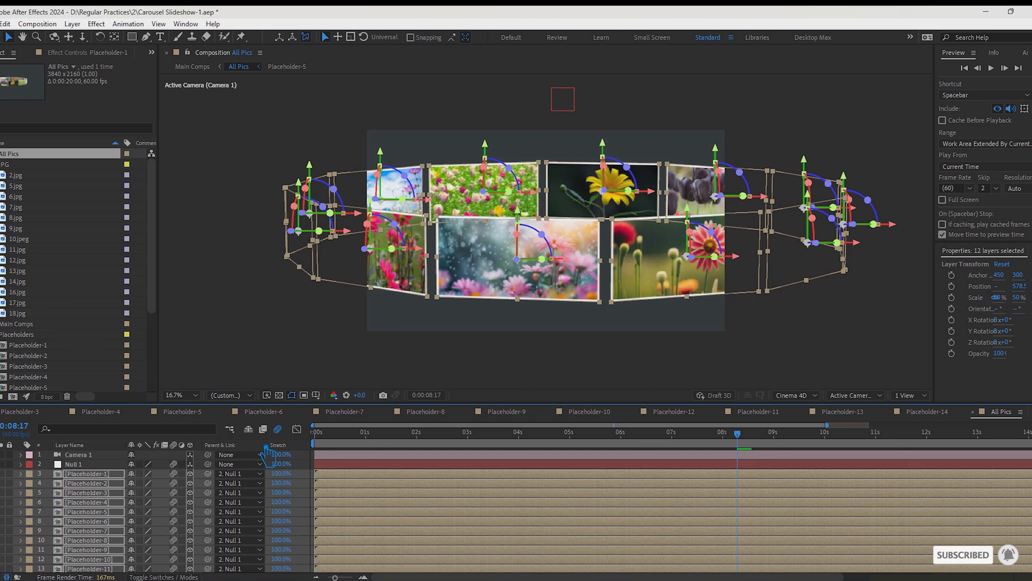
Step: Select Null 1 in the composition and move it to re-centre the carousel in the frame
click(850, 337)
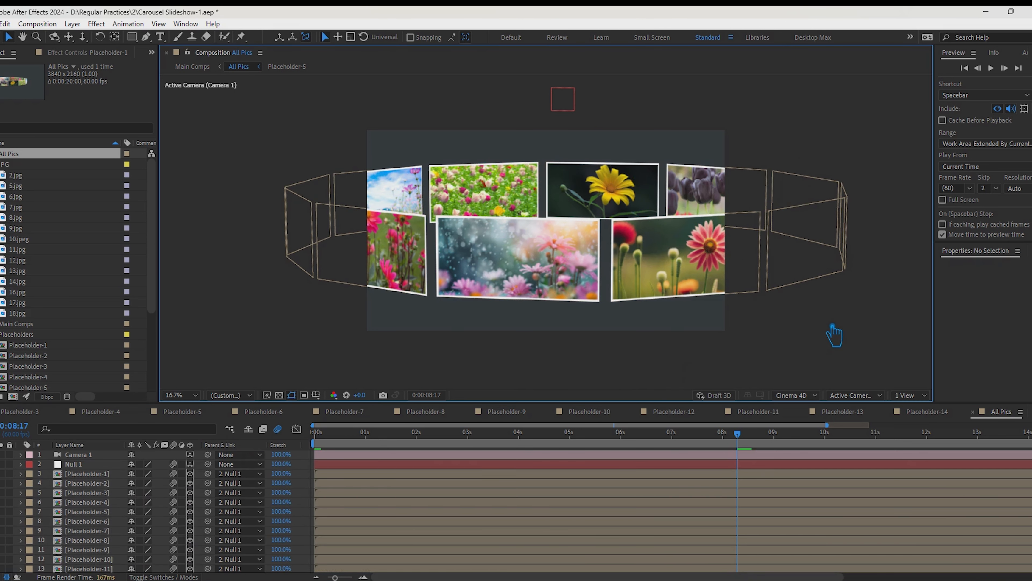
click(581, 106)
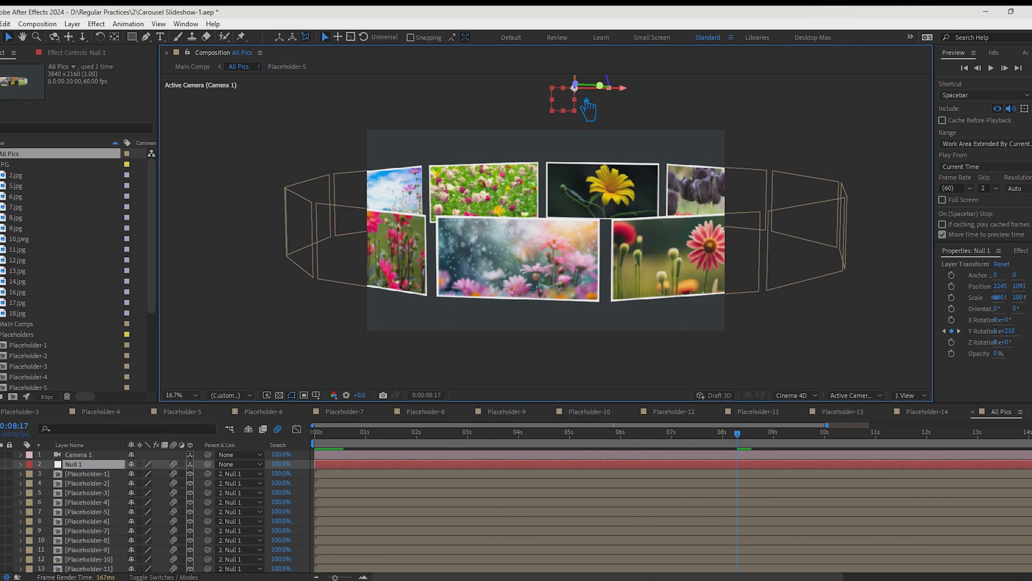
drag(637, 100, 613, 111)
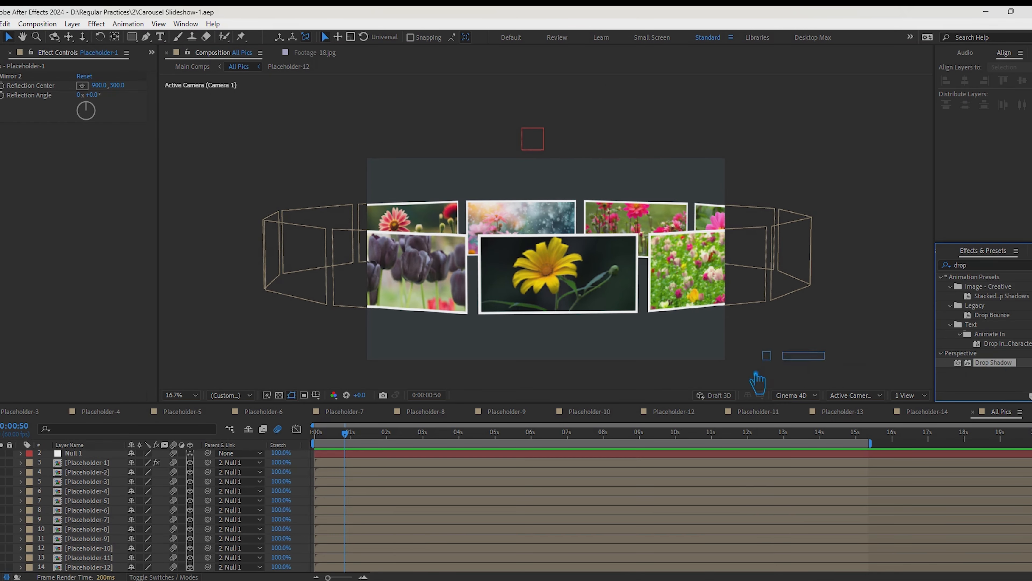
Step: Apply Drop Shadow to Placeholder-1 with Opacity 40%, Distance 30 and Softness 405
drag(757, 380, 138, 463)
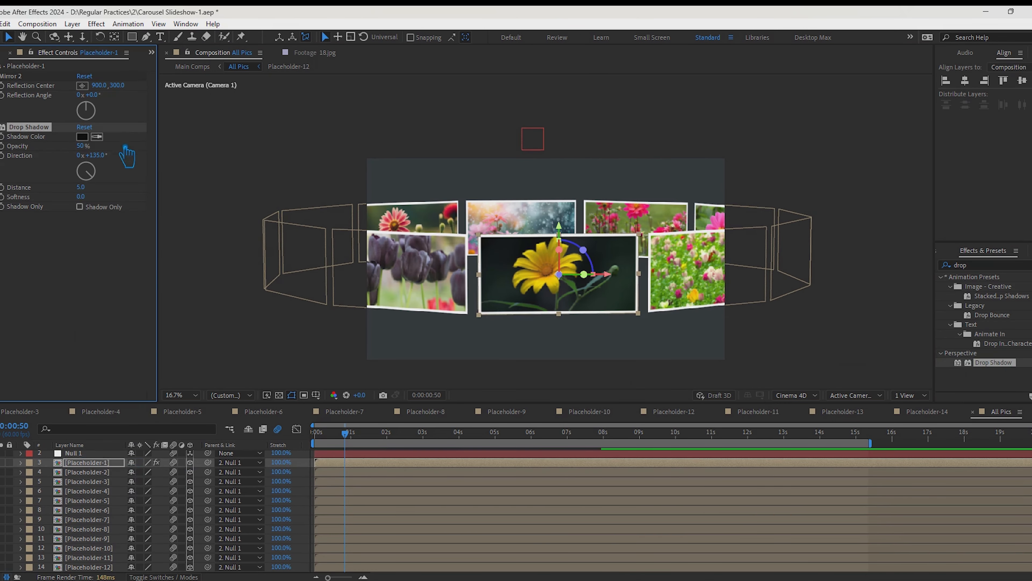
drag(87, 149, 404, 151)
click(81, 187)
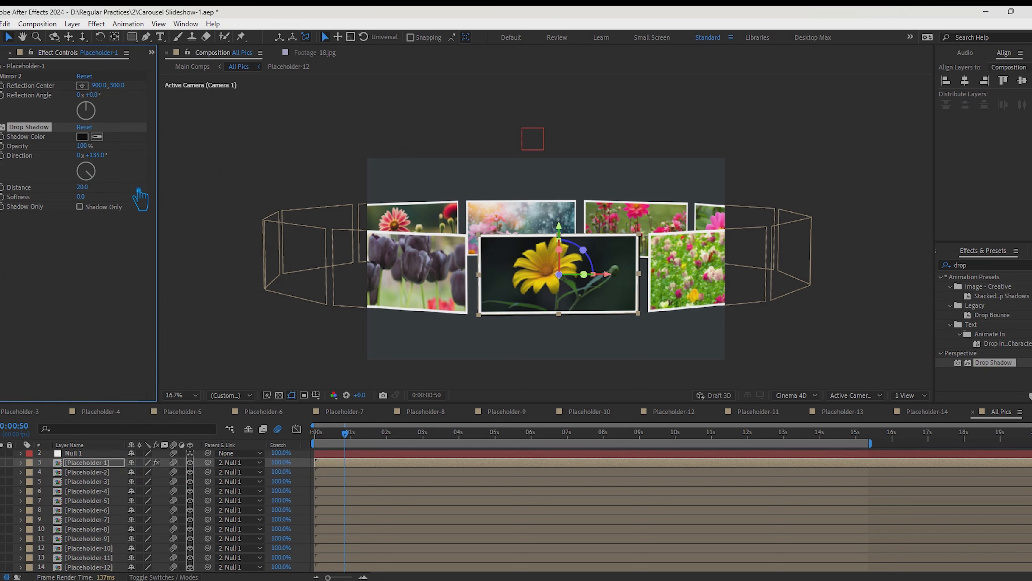
text(0)
key(Return)
click(95, 197)
text(30)
key(Return)
drag(91, 203, 286, 205)
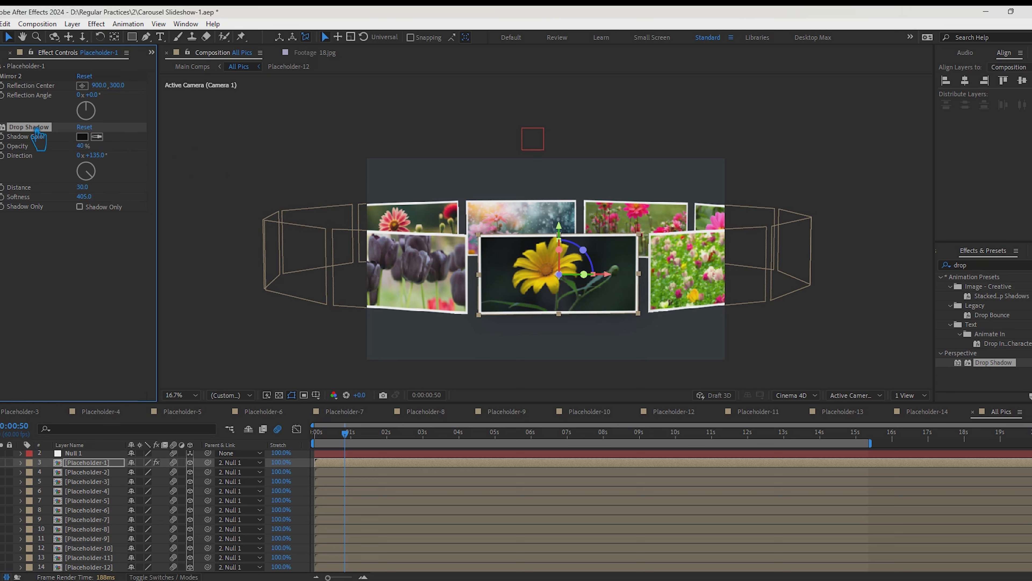
Step: Copy Placeholder-1's Drop Shadow effect onto Placeholder-2 through Placeholder-6
click(96, 472)
key(ctrl+v)
click(97, 481)
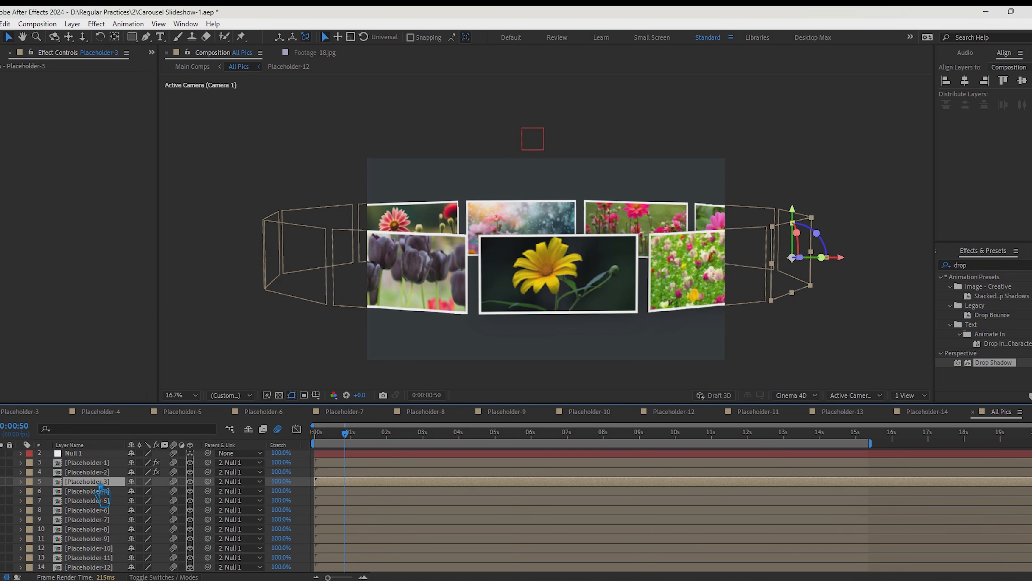
key(ctrl+v)
click(98, 491)
key(ctrl+v)
click(99, 501)
key(ctrl+v)
click(99, 510)
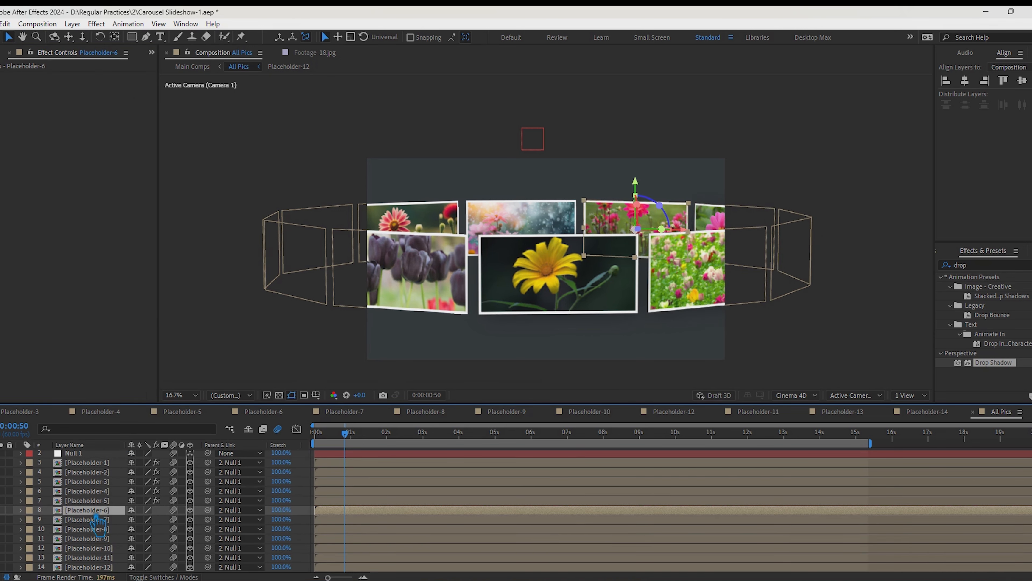
key(ctrl+v)
Step: Paste the same Drop Shadow effect onto Placeholder-7 through Placeholder-12
click(98, 519)
key(ctrl+v)
click(100, 529)
key(ctrl+v)
click(100, 548)
click(100, 538)
key(ctrl+v)
click(100, 547)
key(ctrl+v)
click(100, 557)
key(ctrl+v)
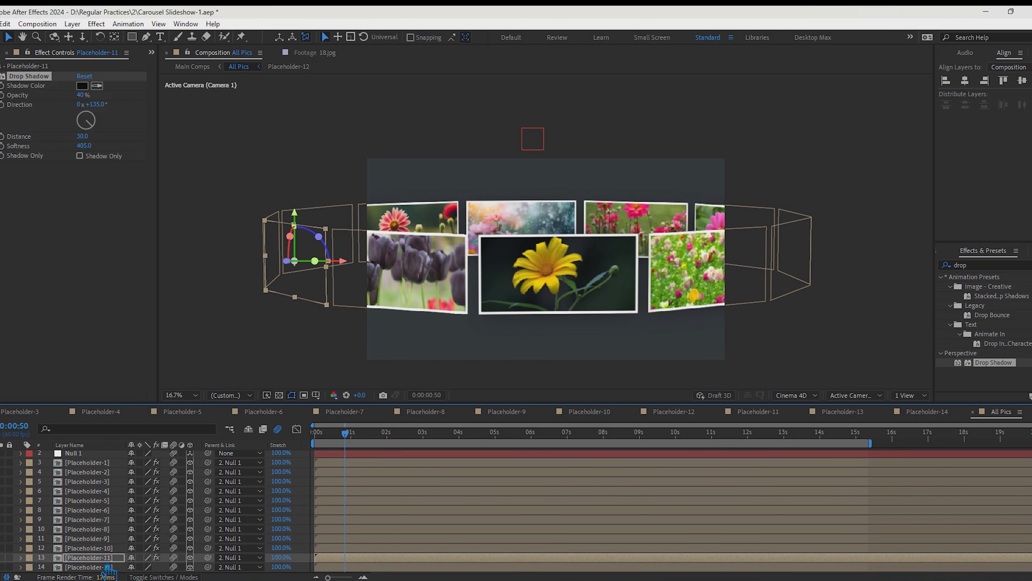
click(103, 567)
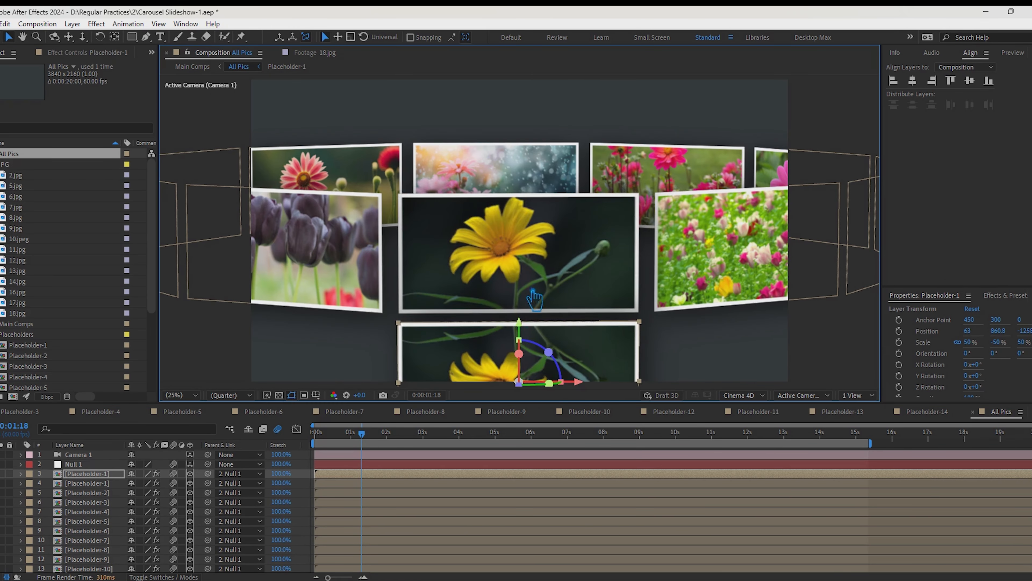
Step: Move the vertically flipped copy of Placeholder-1 up to sit just beneath the original as its reflection
drag(530, 346, 533, 321)
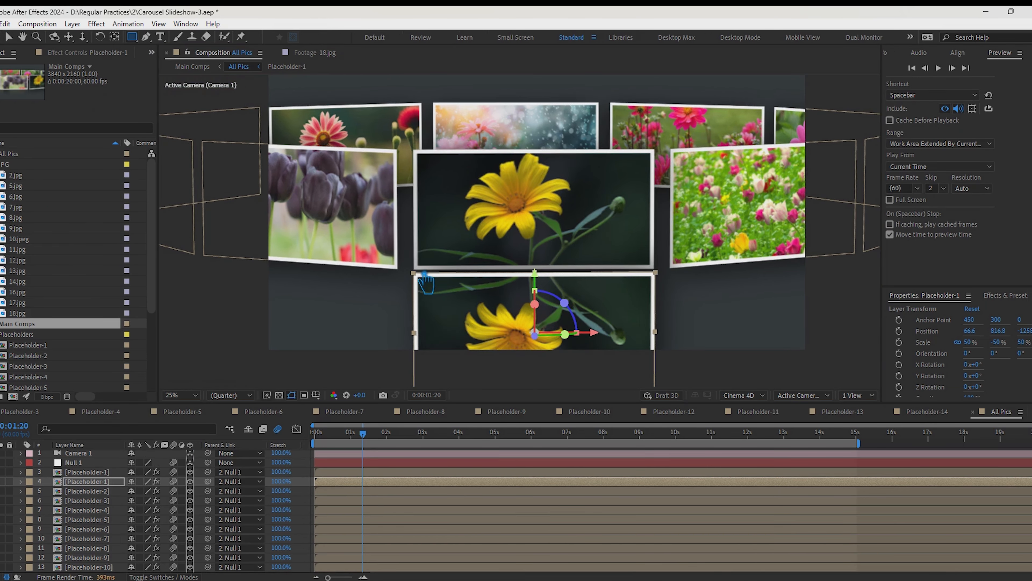
Step: Mask the flipped Placeholder-1 copy to a thin strip along its upper edge and set the mask feather to 200 pixels
drag(423, 282, 668, 307)
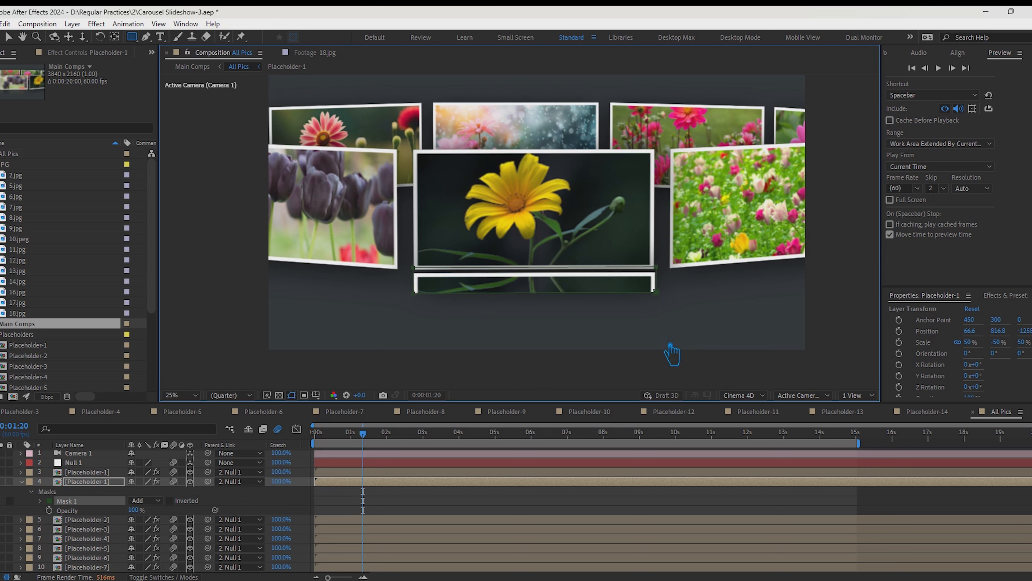
click(40, 500)
click(143, 520)
text(200)
key(Return)
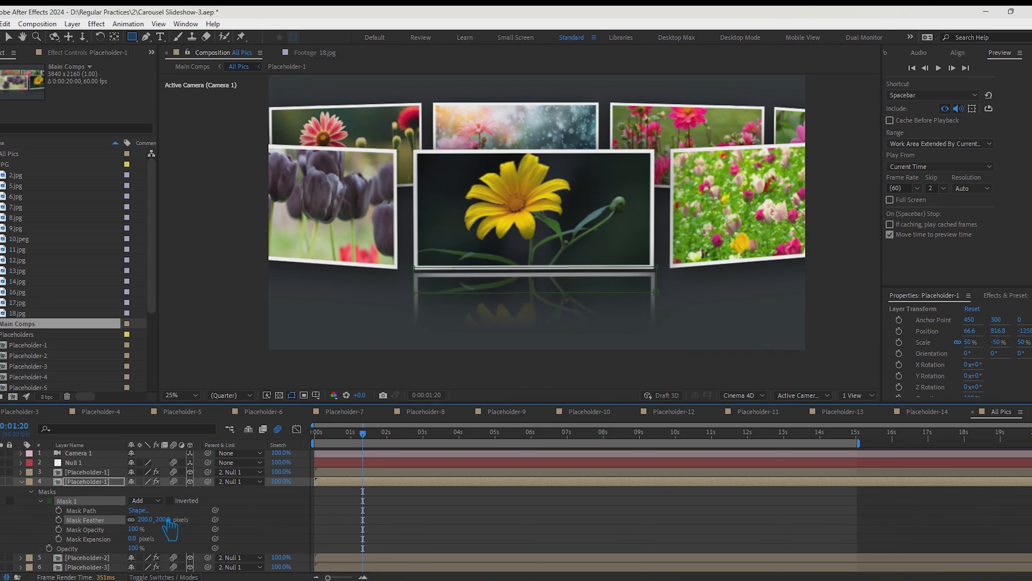
click(78, 485)
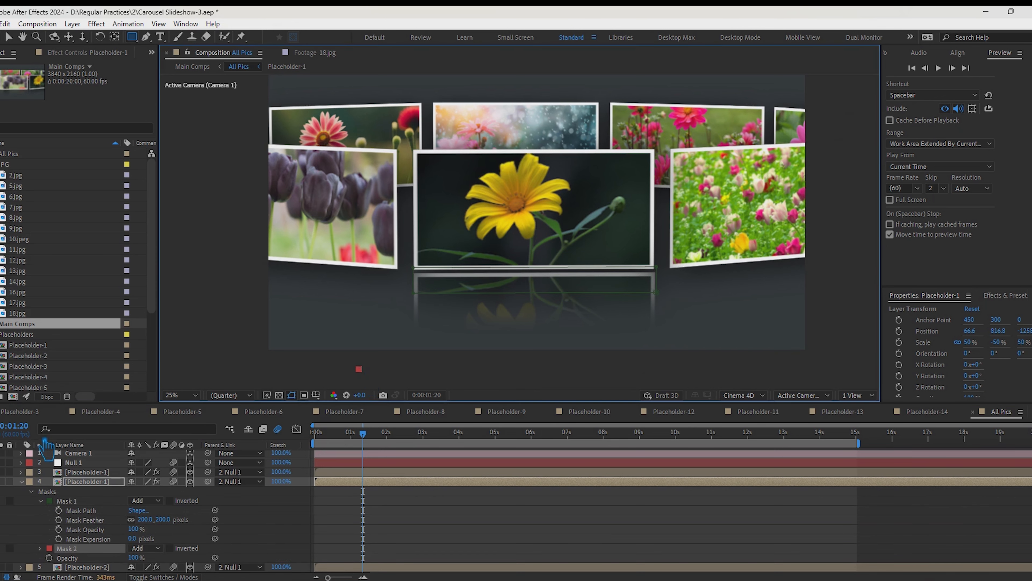
click(21, 481)
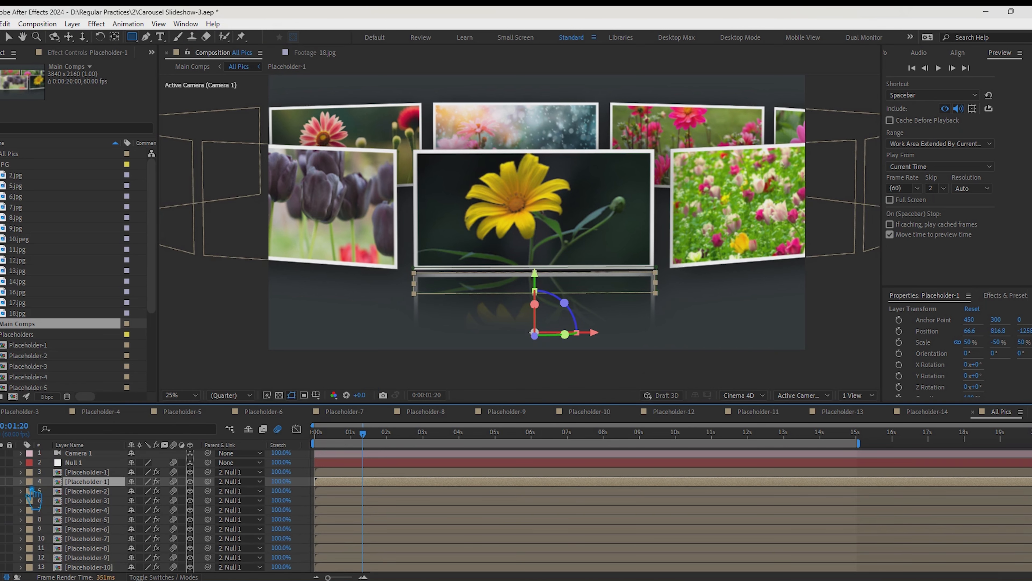
Step: At 0:00:02:07, duplicate Placeholder-2 and flip the copy vertically
click(102, 492)
drag(373, 438, 388, 438)
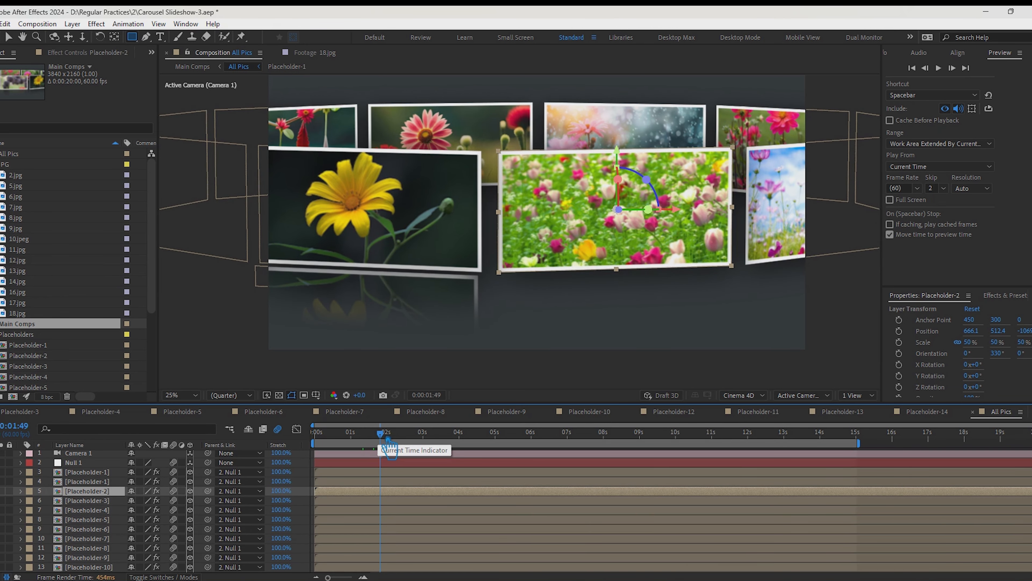
drag(389, 439, 401, 440)
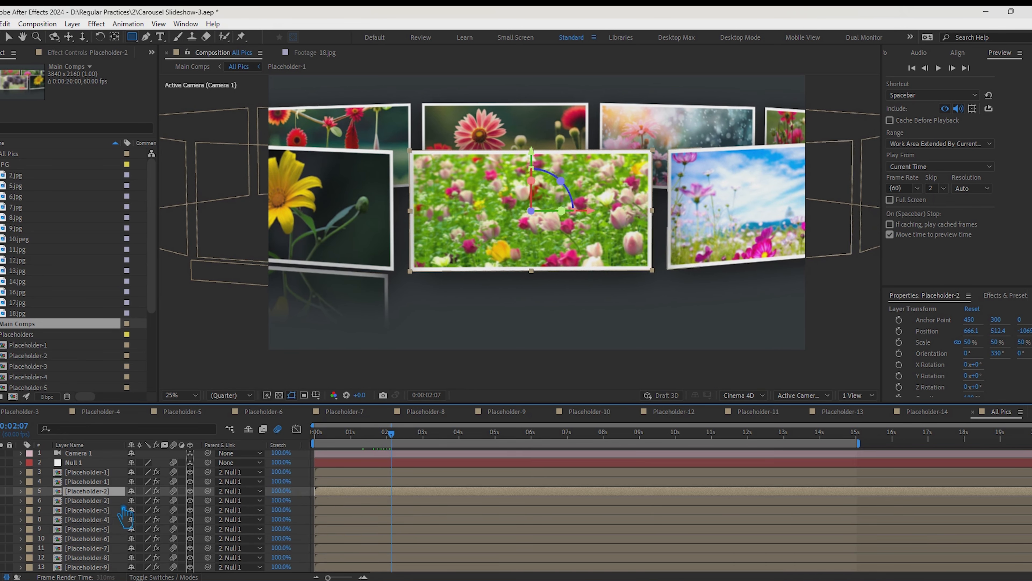
key(ctrl+d)
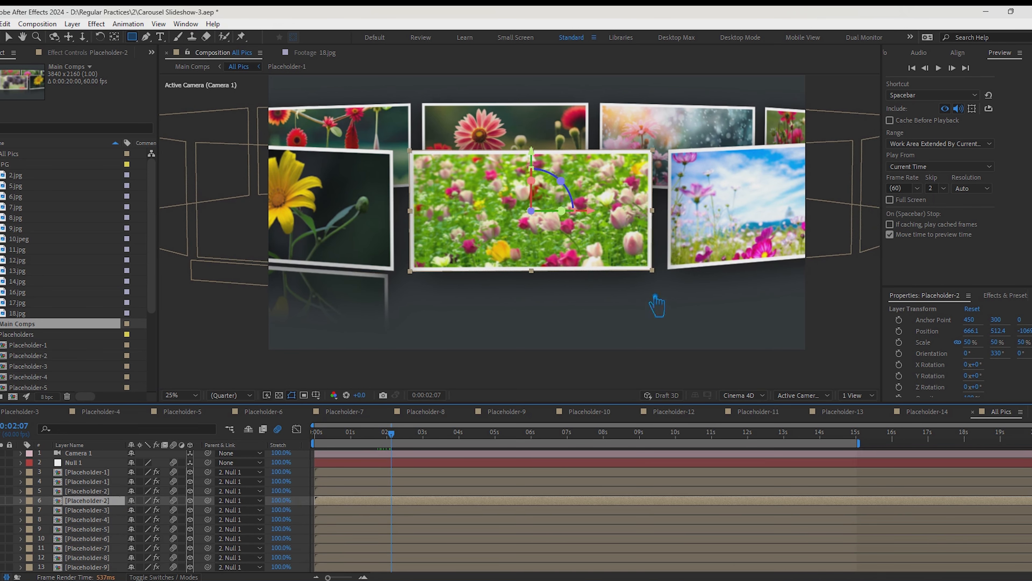
click(72, 24)
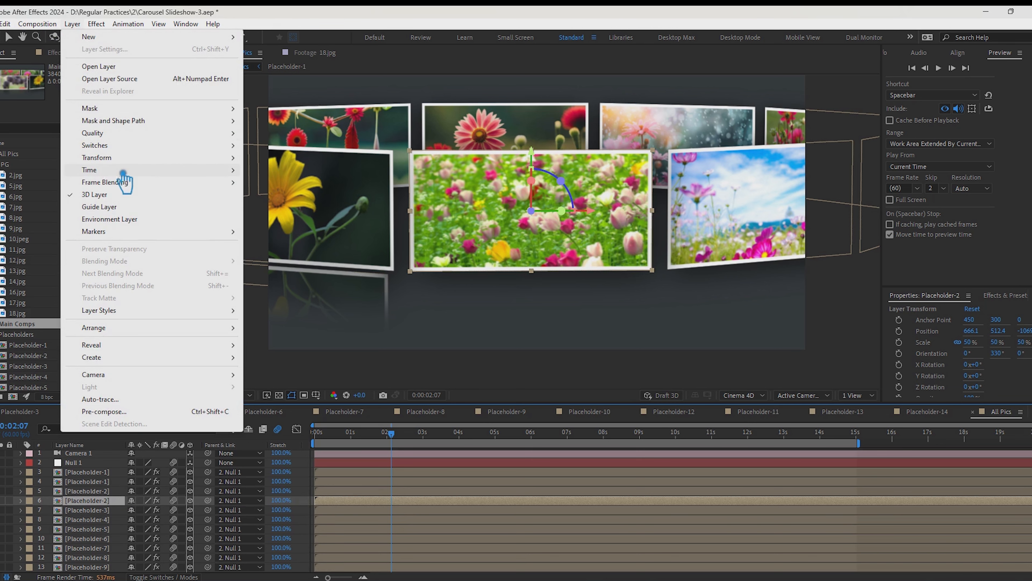
mouse_move(120, 160)
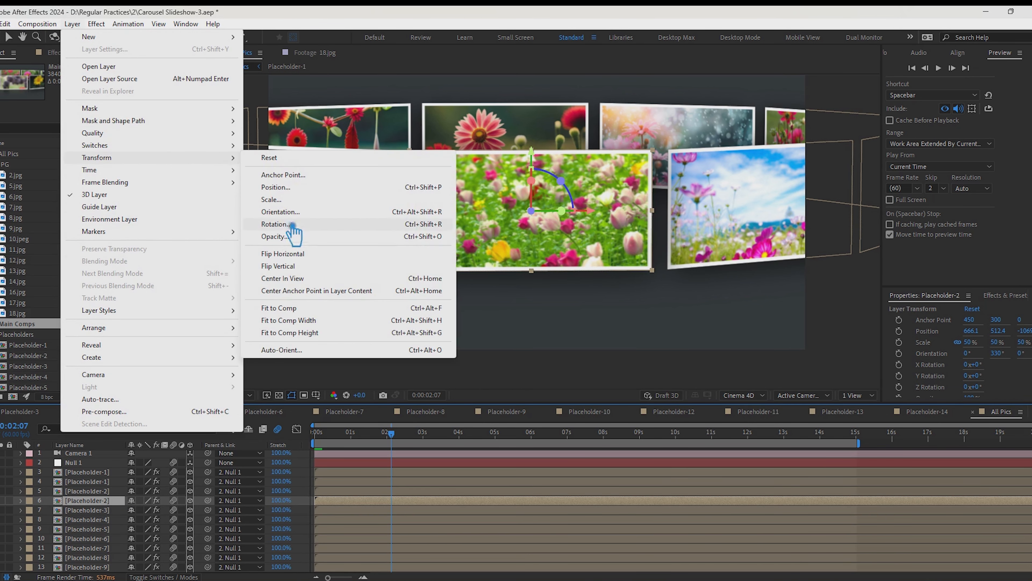
click(313, 269)
Step: Move the flipped Placeholder-2 copy down to sit just beneath the original, at Y position about 817, keeping its scale at 50, -50%
key(v)
drag(544, 164, 530, 285)
scroll(530, 285, up, 2)
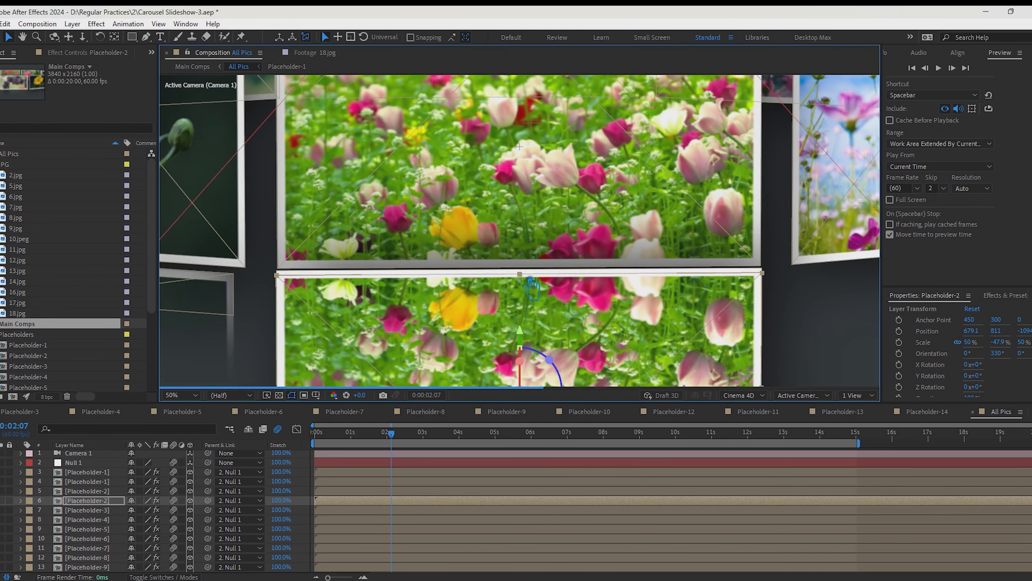
drag(532, 346, 733, 233)
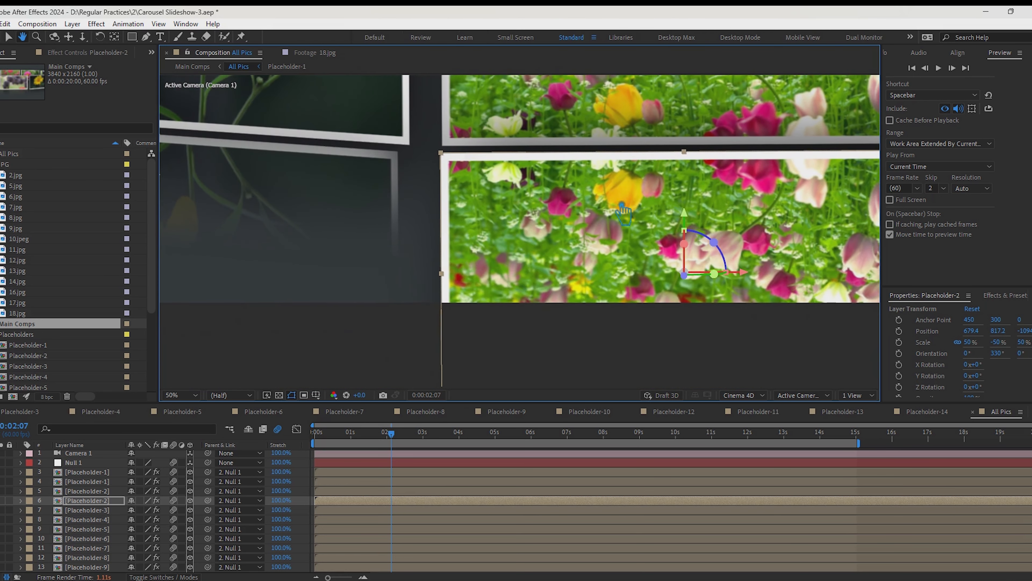
Step: Align the reflections of Placeholder-1 and Placeholder-2 horizontally with their originals, at X positions of about 79.2 and 681.8
click(277, 155)
drag(267, 268, 280, 260)
click(427, 233)
click(327, 156)
click(394, 359)
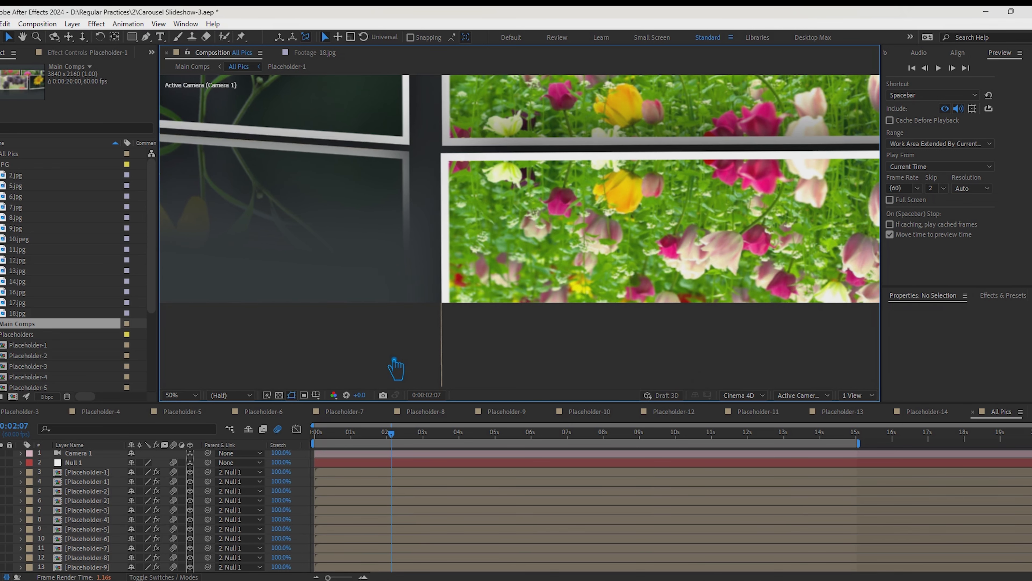
click(394, 171)
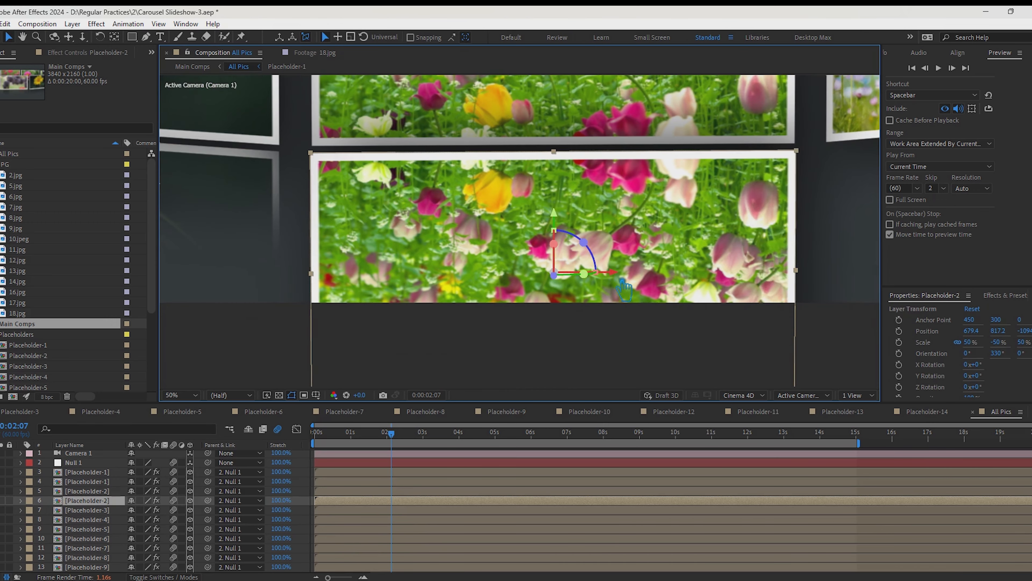
drag(616, 273, 617, 273)
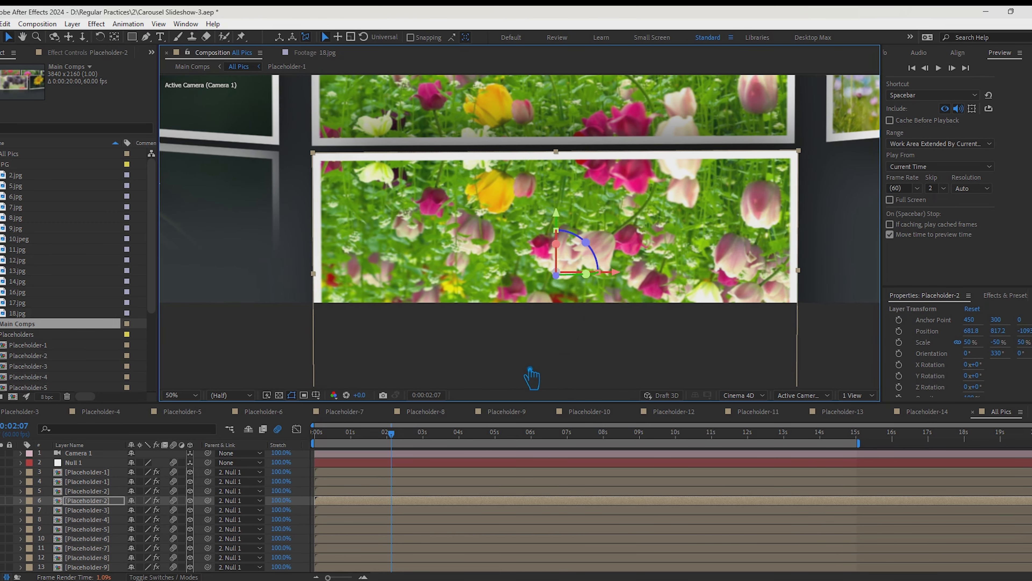
Step: Mask the Placeholder-2 reflection to a thin strip along its upper edge and set the mask feather to 200 pixels
key(q)
drag(312, 143, 799, 190)
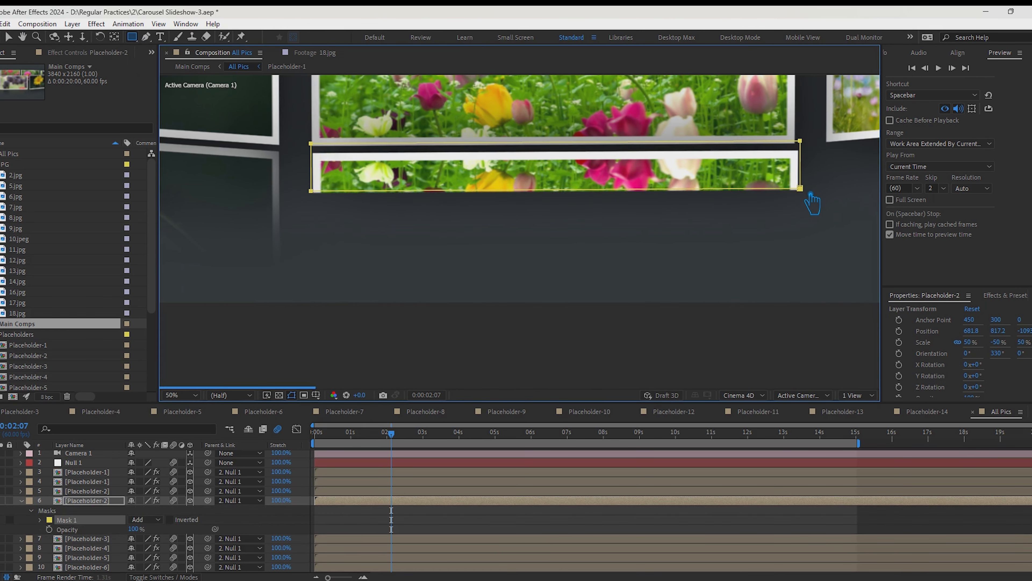
click(40, 520)
click(142, 538)
text(200)
key(Return)
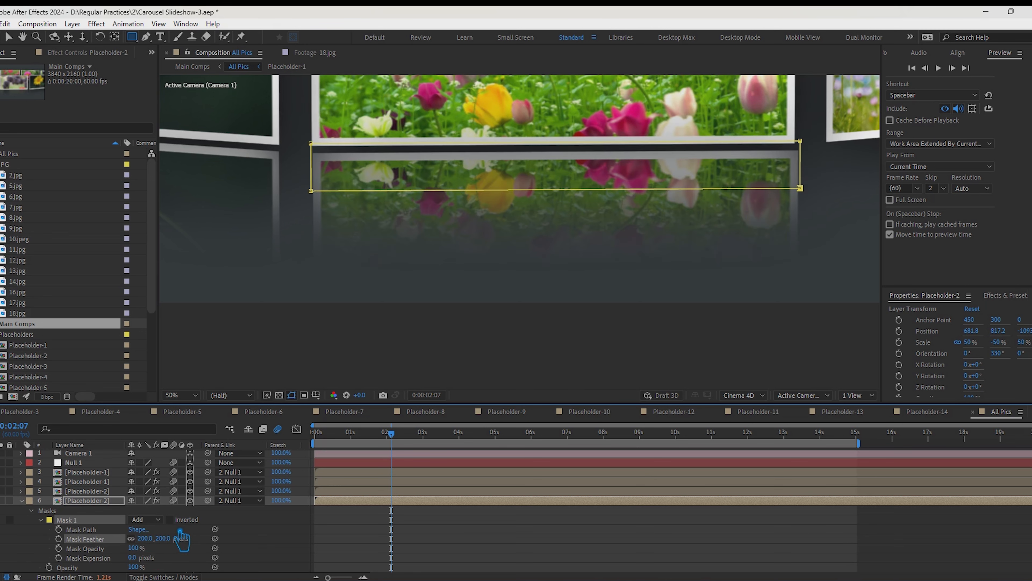
key(v)
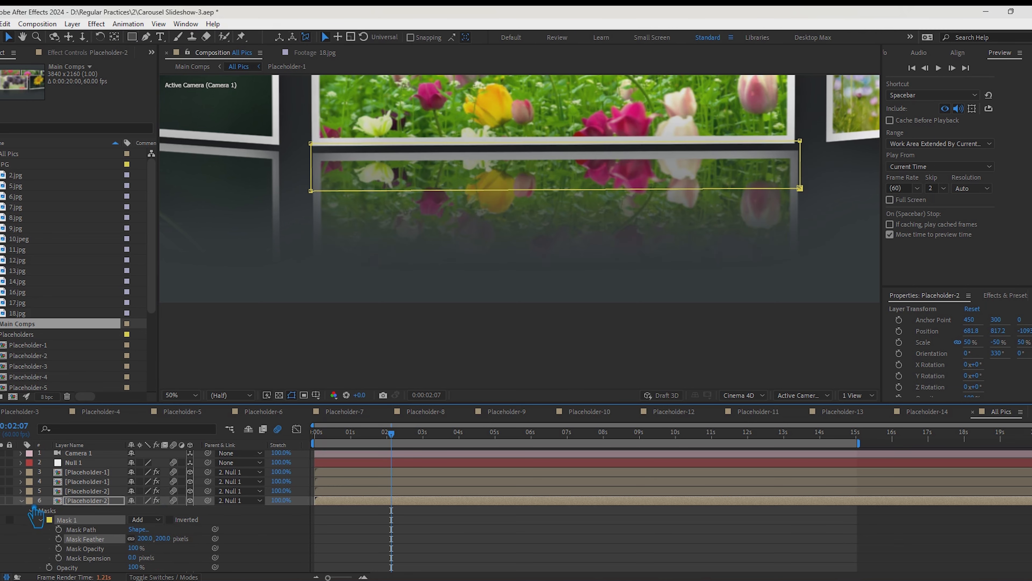
click(22, 500)
click(478, 363)
click(483, 362)
scroll(483, 362, down, 2)
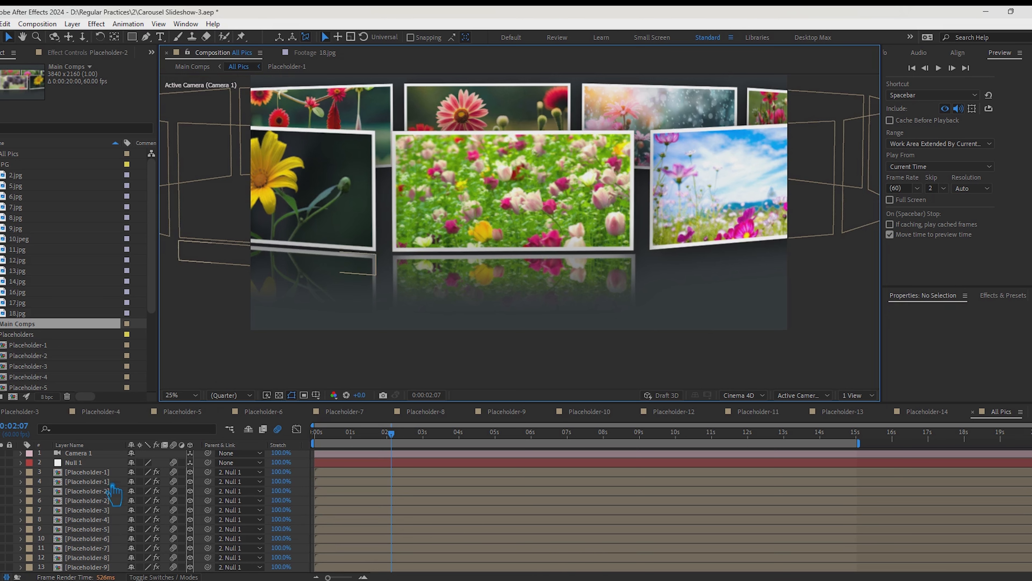
Step: Raise the lower edge of Mask 1 on the Placeholder-1 reflection to shorten its visible fade
click(87, 481)
scroll(190, 281, up, 2)
click(194, 263)
click(104, 490)
click(98, 481)
click(22, 481)
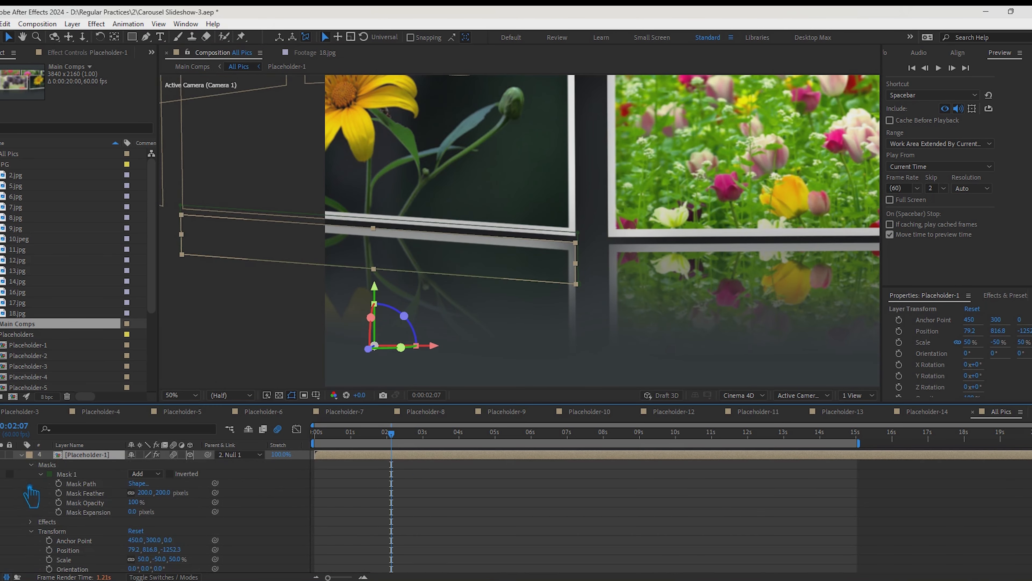
click(76, 476)
click(589, 291)
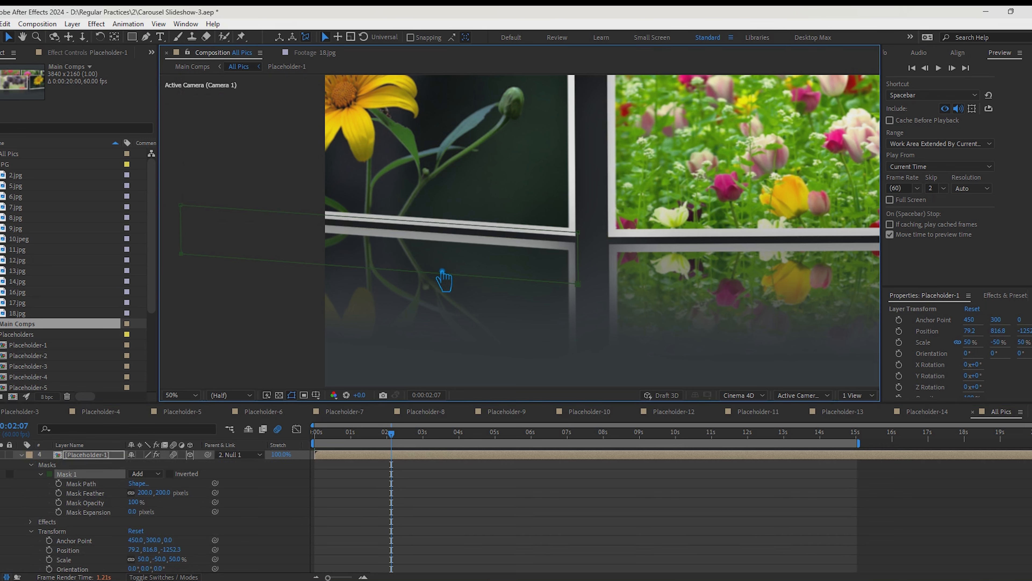
key(shift+Up)
key(shift+Up)
key(shift+Up)
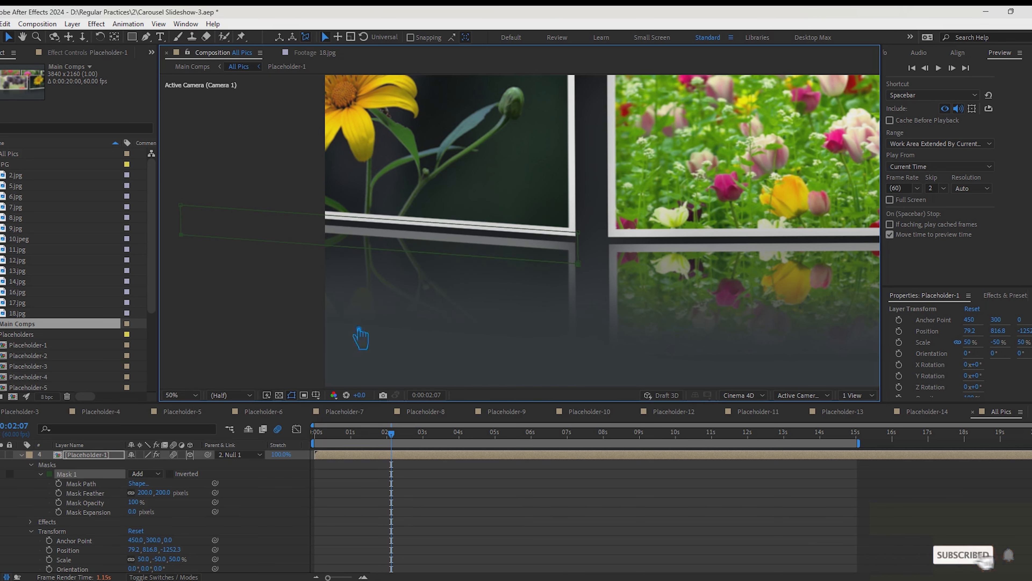
click(21, 455)
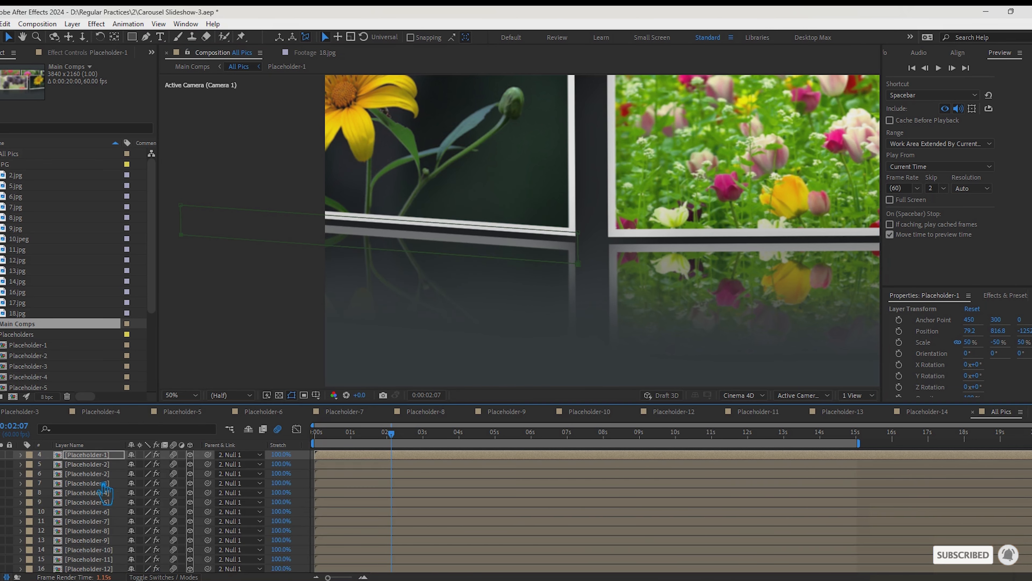
Step: Raise the lower edge of Mask 1 on the Placeholder-2 reflection to shorten its fade in the same way
click(118, 475)
drag(707, 376, 391, 349)
click(21, 474)
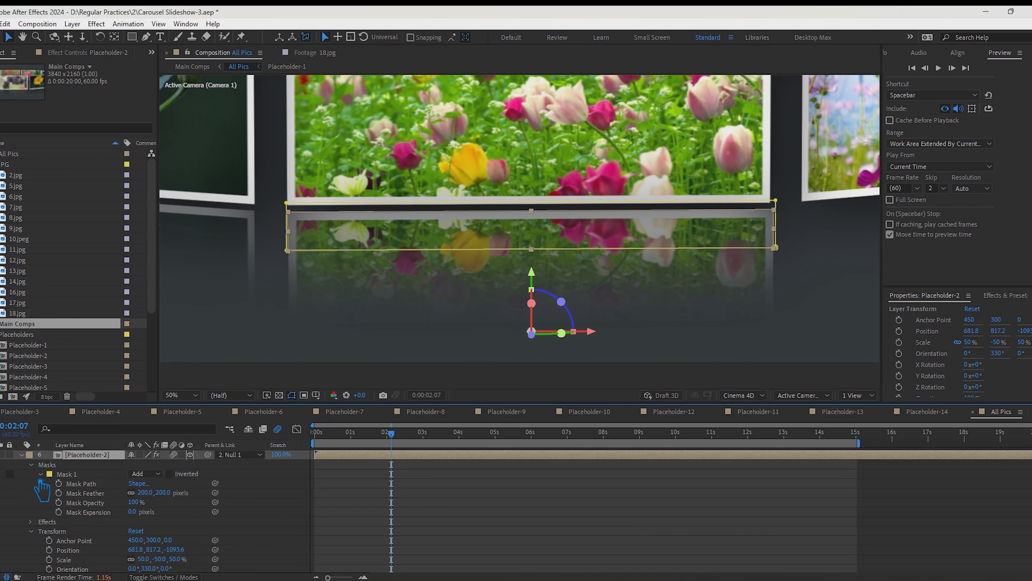
click(80, 475)
shift+click(287, 250)
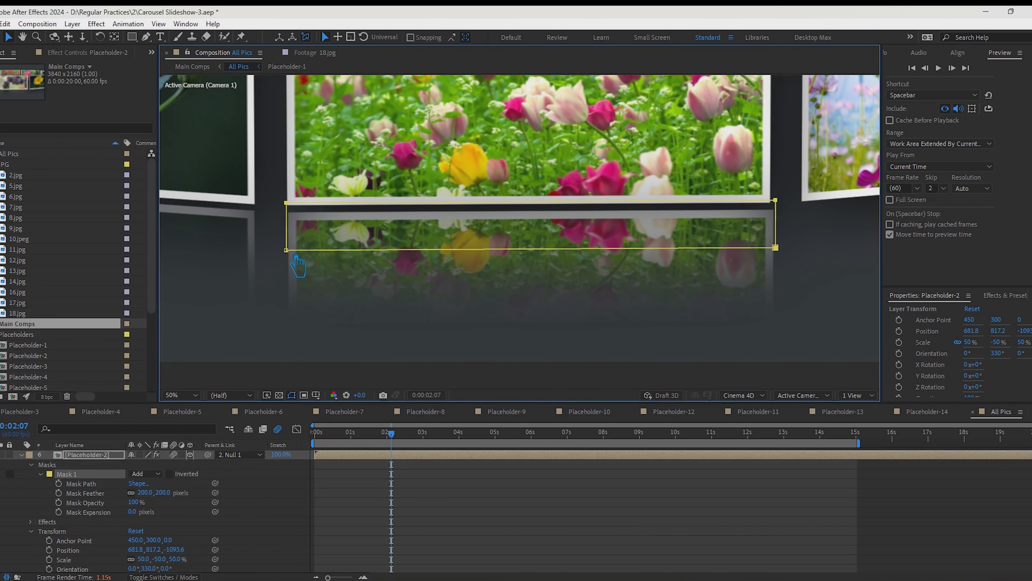
key(Up)
key(Up)
key(Up)
key(Up)
key(Up)
key(Up)
key(Up)
key(Up)
key(Up)
key(Up)
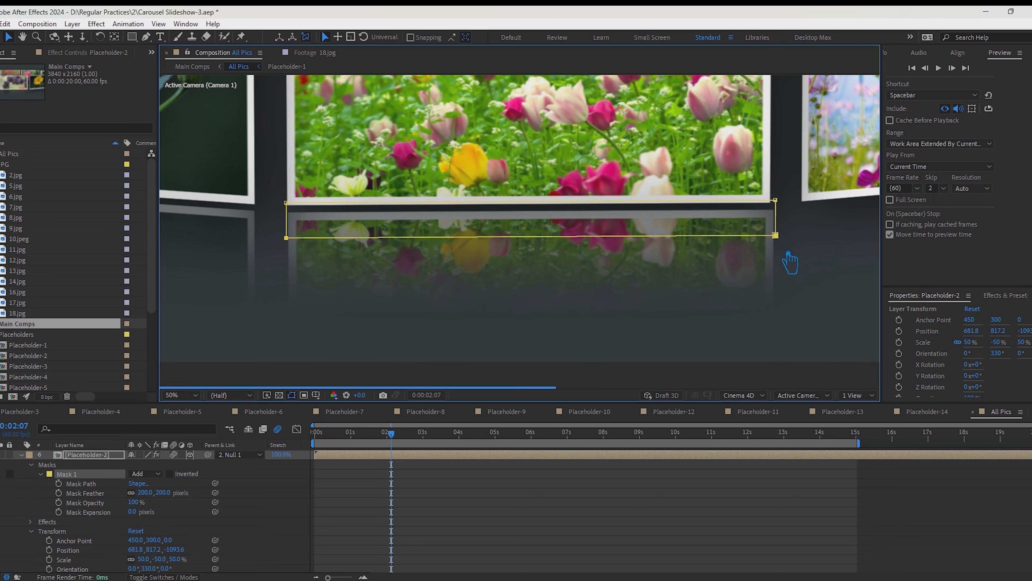
scroll(788, 264, down, 2)
click(279, 311)
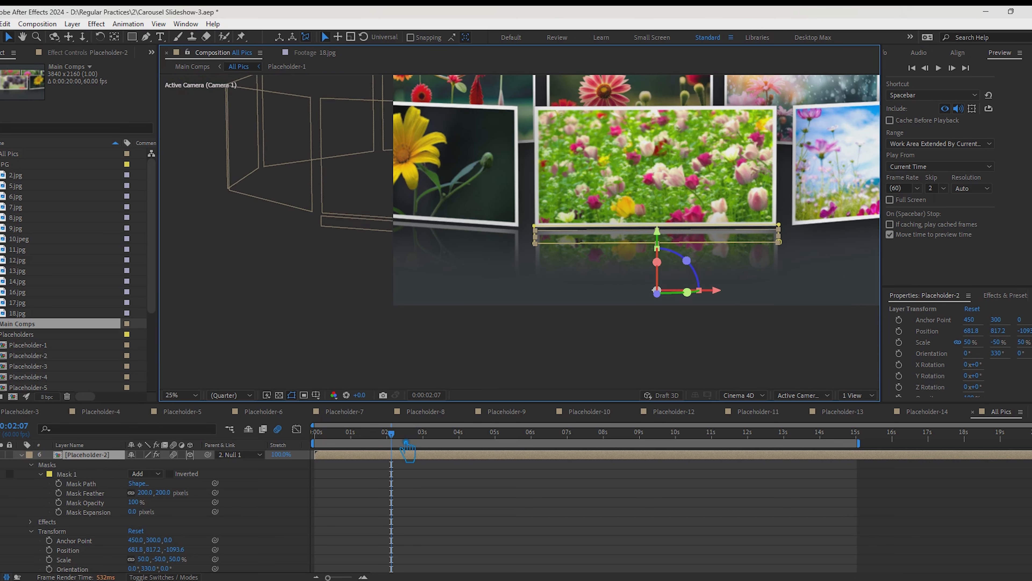
Step: At 0:00:01:29, use the four-view layout to move Placeholder-2's reflection in Top view to about X 667.8, Z -1068.6, and return to one view
click(471, 486)
drag(395, 435, 378, 446)
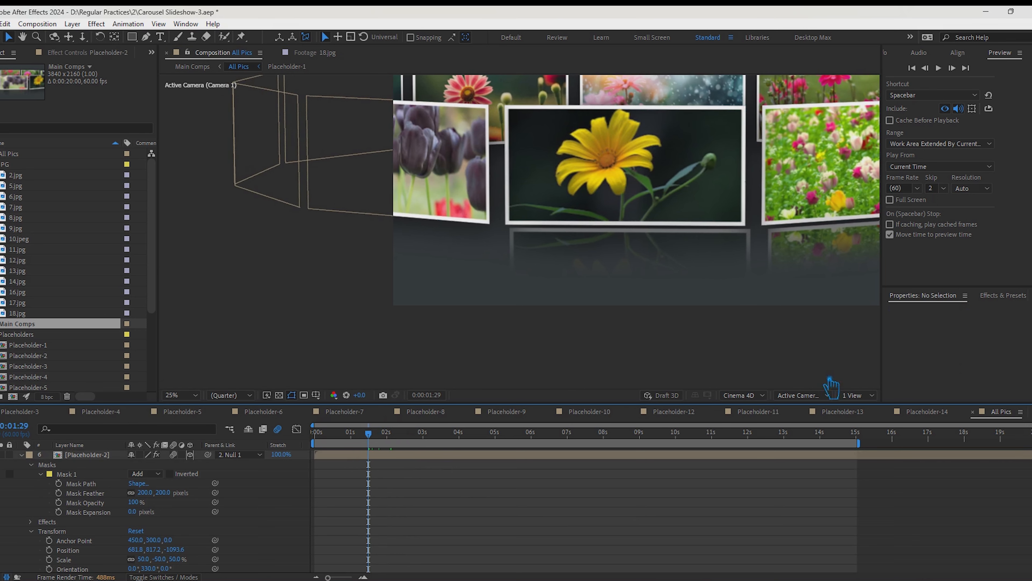
click(856, 395)
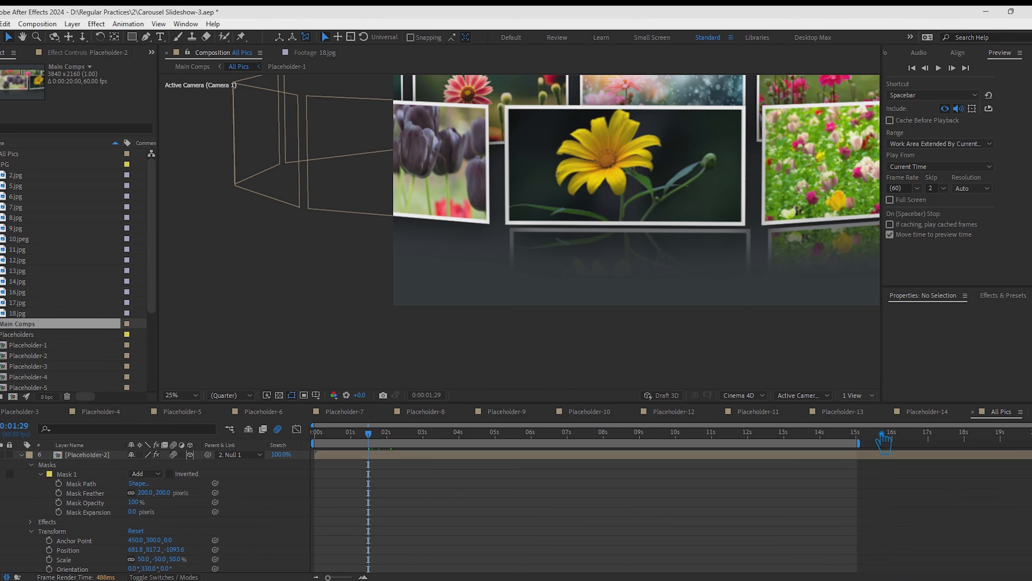
click(862, 431)
drag(674, 143, 609, 166)
click(607, 185)
scroll(625, 210, down, 6)
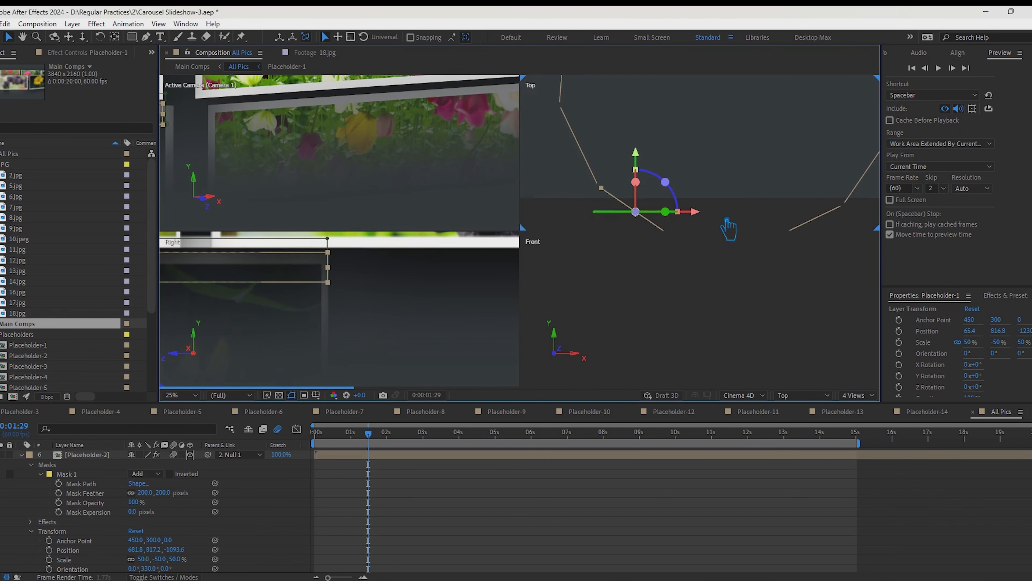
scroll(728, 195, up, 6)
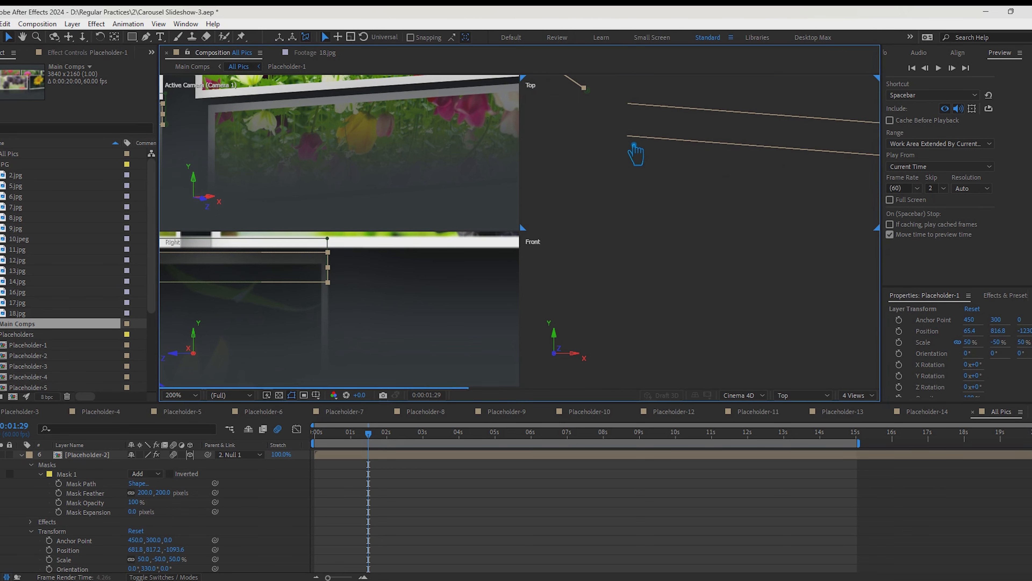
drag(669, 140, 670, 118)
click(859, 395)
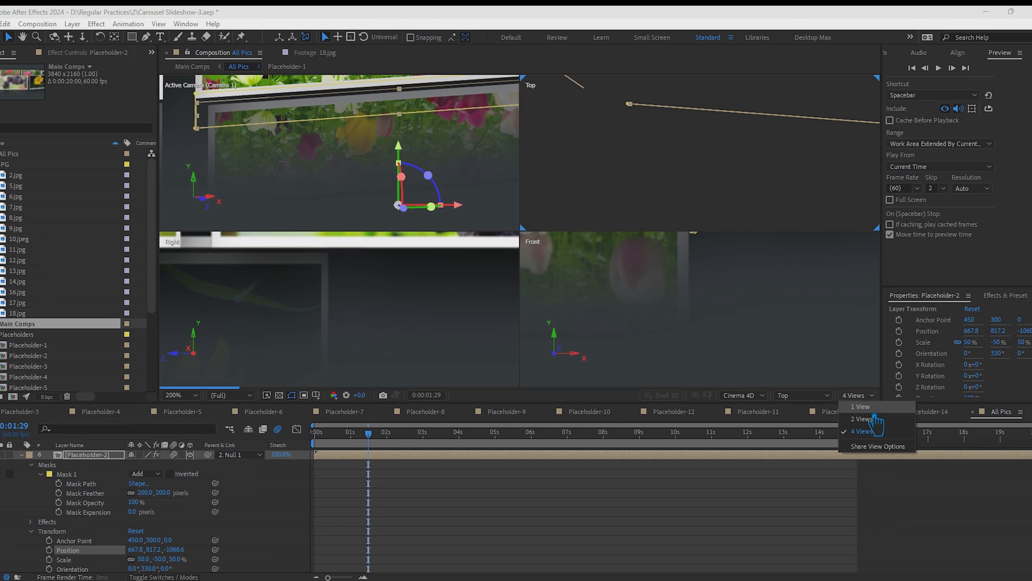
click(861, 406)
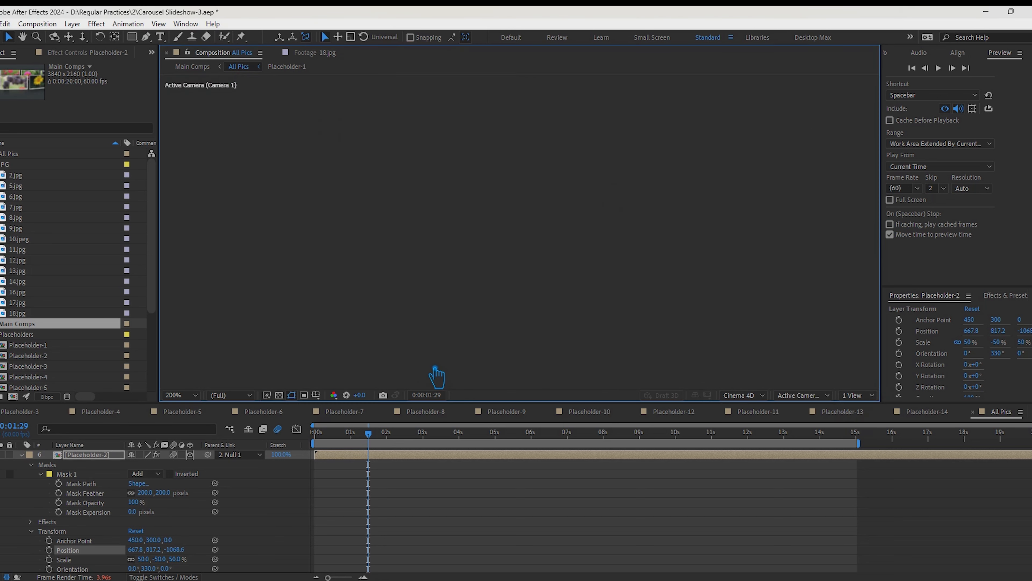
Step: Fine-tune the Placeholder-2 reflection horizontally under its original to an X position of about 666 in the camera view
scroll(501, 316, down, 4)
drag(623, 321, 576, 370)
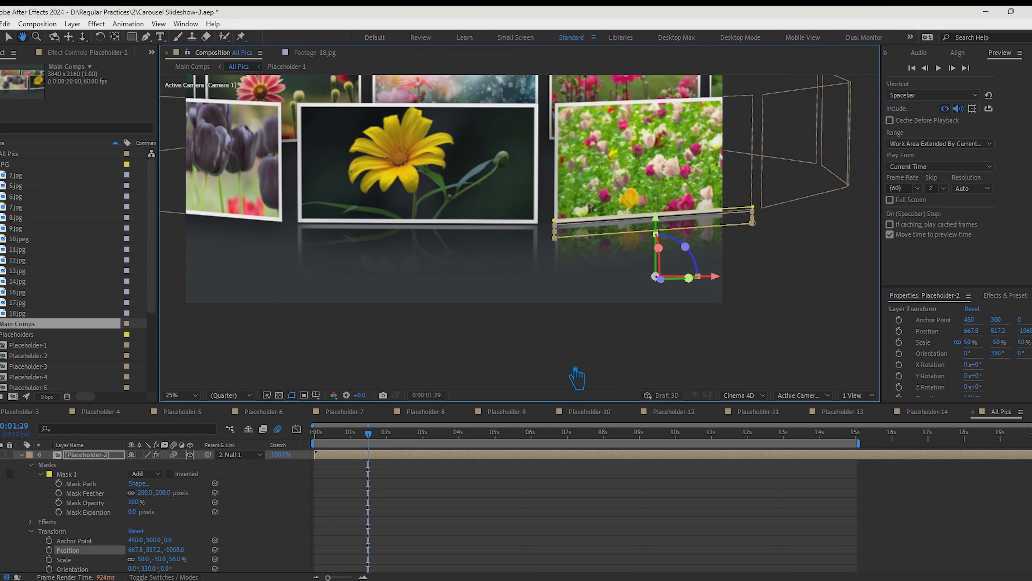
click(584, 354)
scroll(529, 262, up, 1)
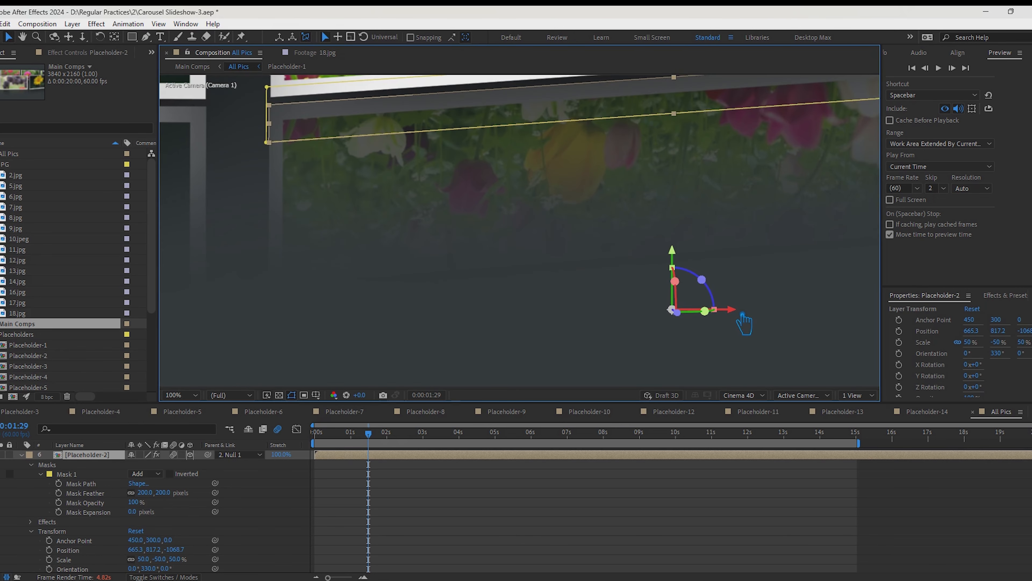
drag(743, 313, 748, 314)
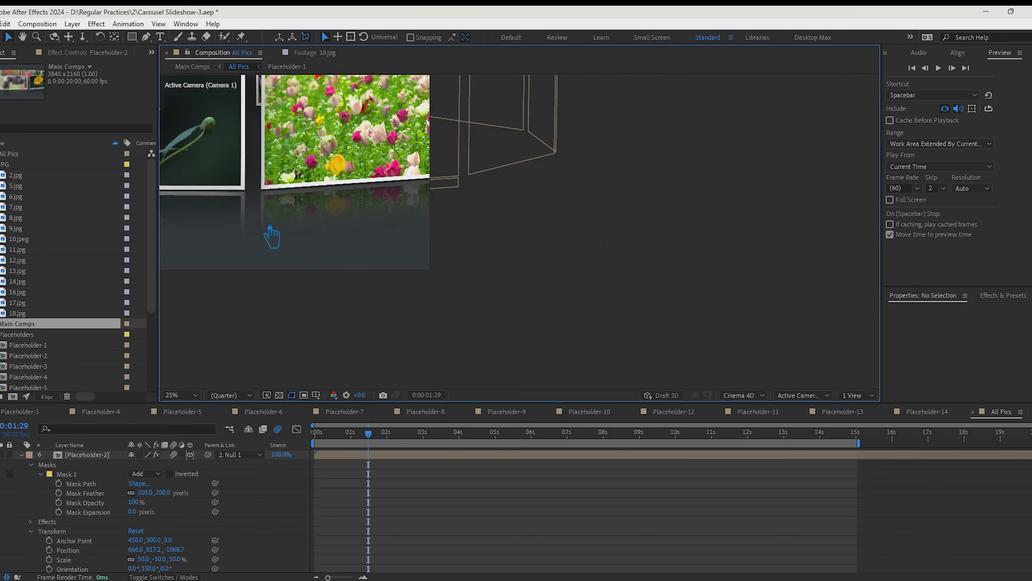
Step: At 0:00:01:44, select all the placeholders and their reflections together and raise the whole carousel by about 10 pixels
drag(569, 279, 785, 330)
drag(372, 435, 389, 437)
drag(427, 365, 542, 368)
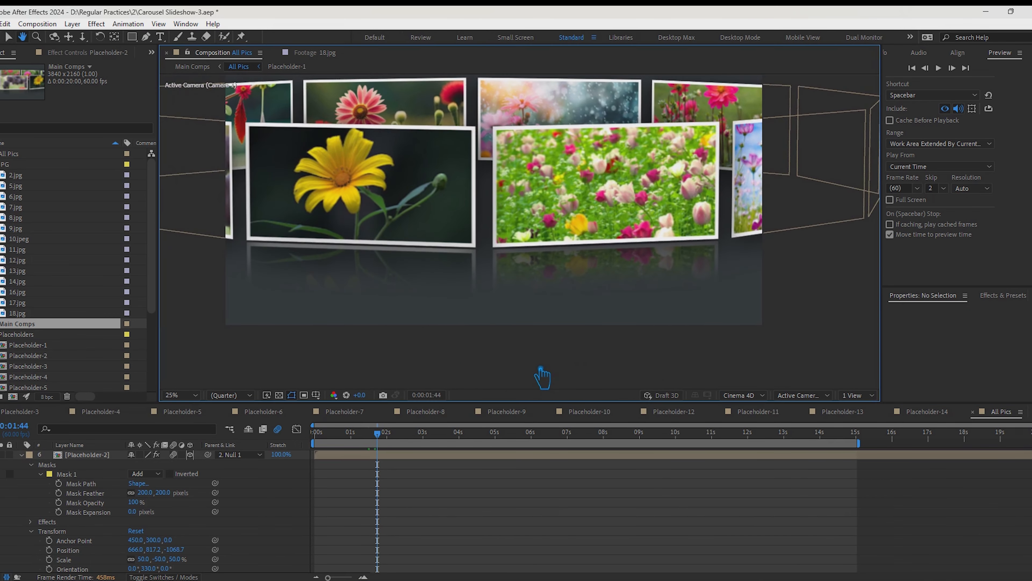
drag(596, 346, 576, 379)
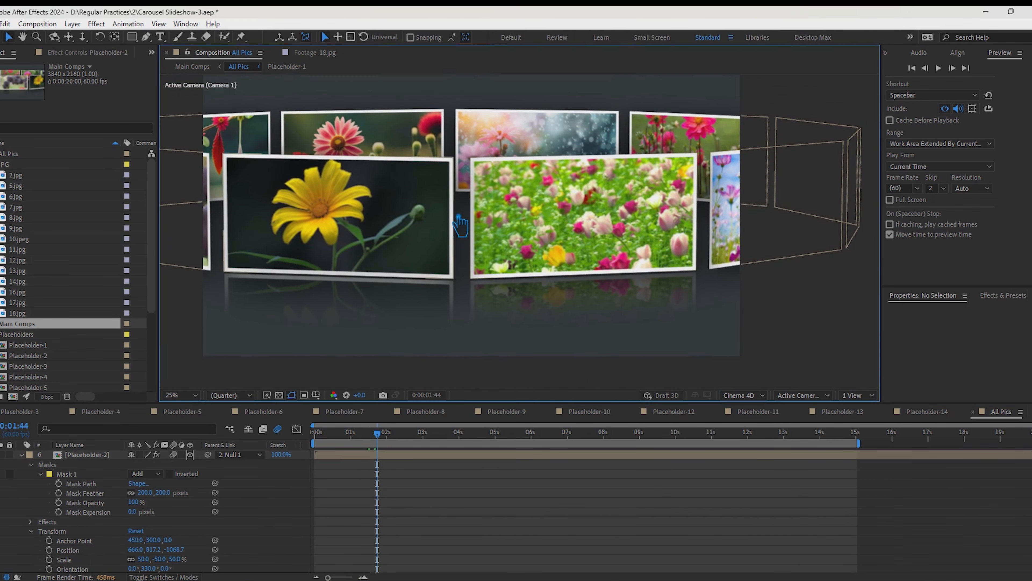
scroll(456, 214, down, 1)
drag(707, 293, 257, 126)
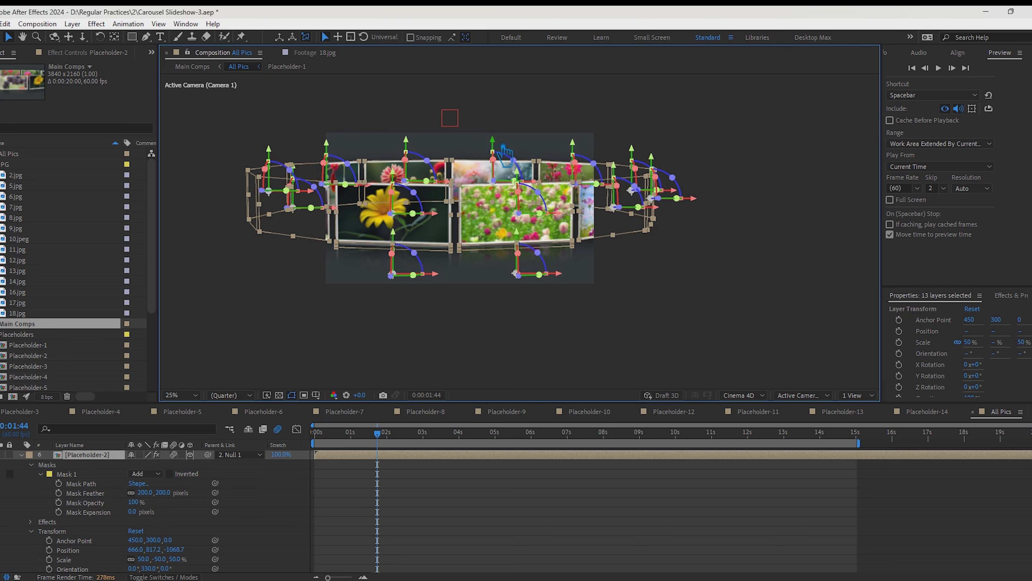
drag(504, 152, 505, 151)
click(707, 266)
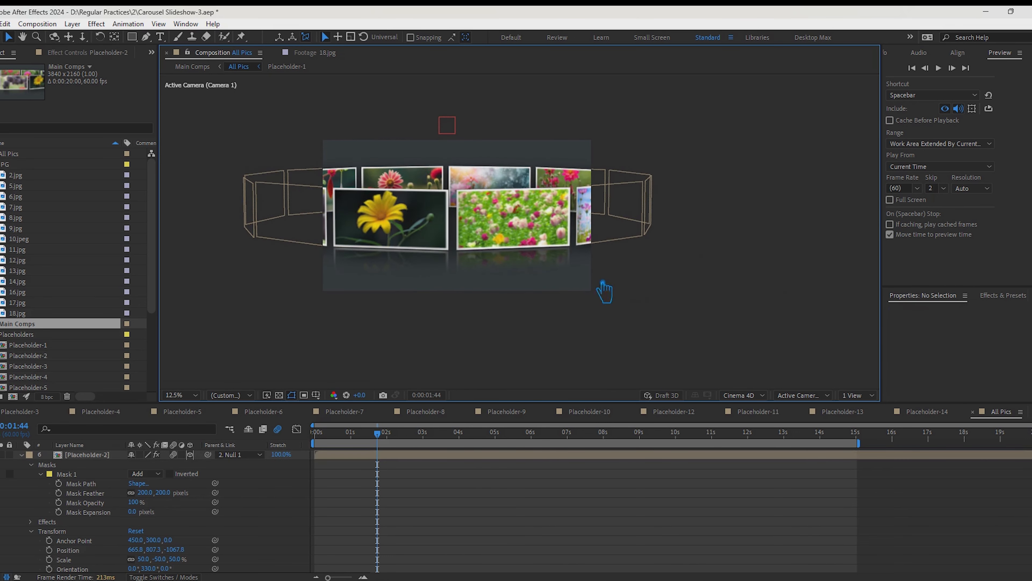
Step: Check the reflections along the timeline up to 0:00:08:11 and nudge Placeholder-8's reflection to about X -536.1, Y 847.1
scroll(514, 288, up, 3)
scroll(445, 286, down, 2)
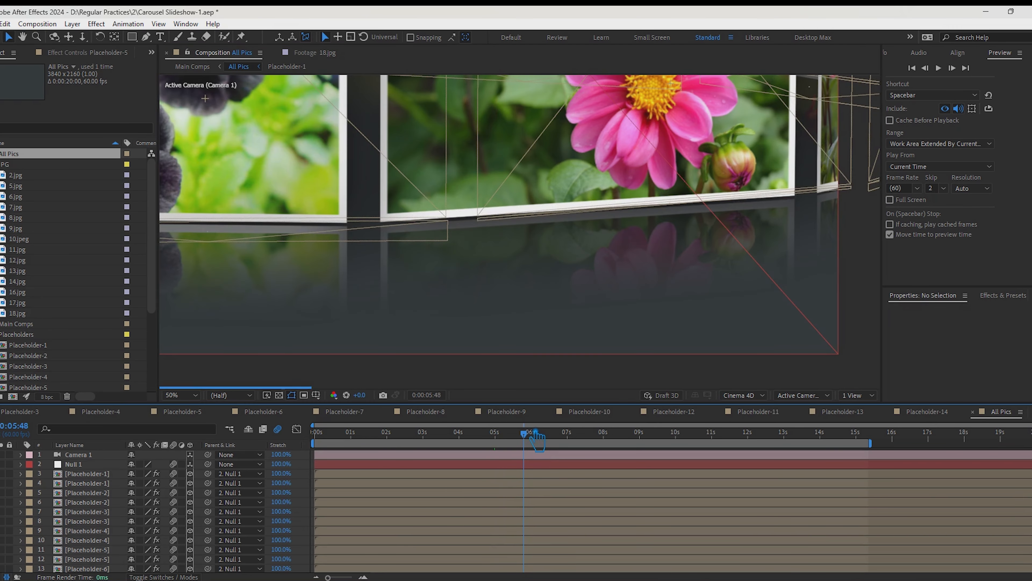
drag(539, 443, 553, 442)
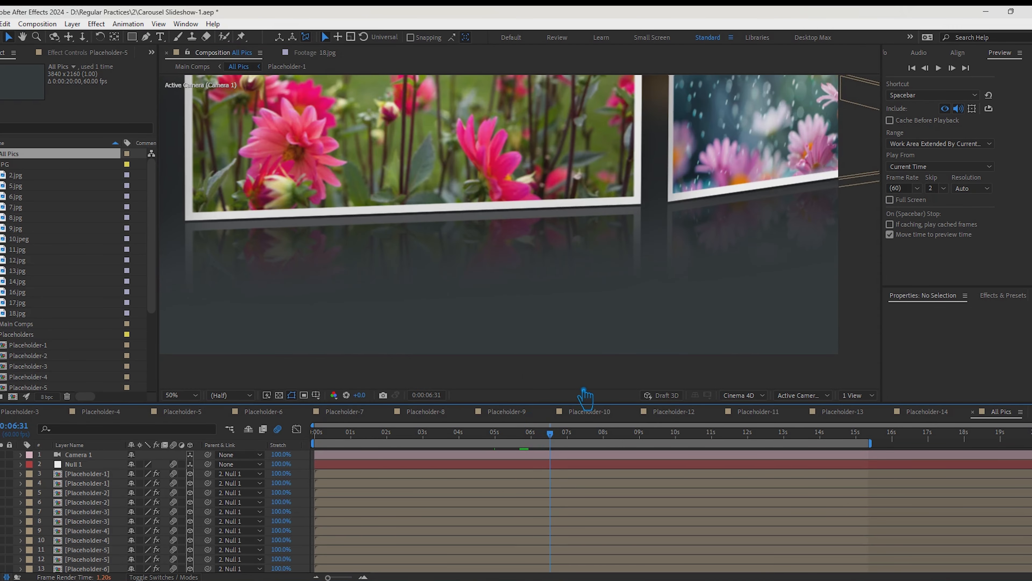
click(597, 436)
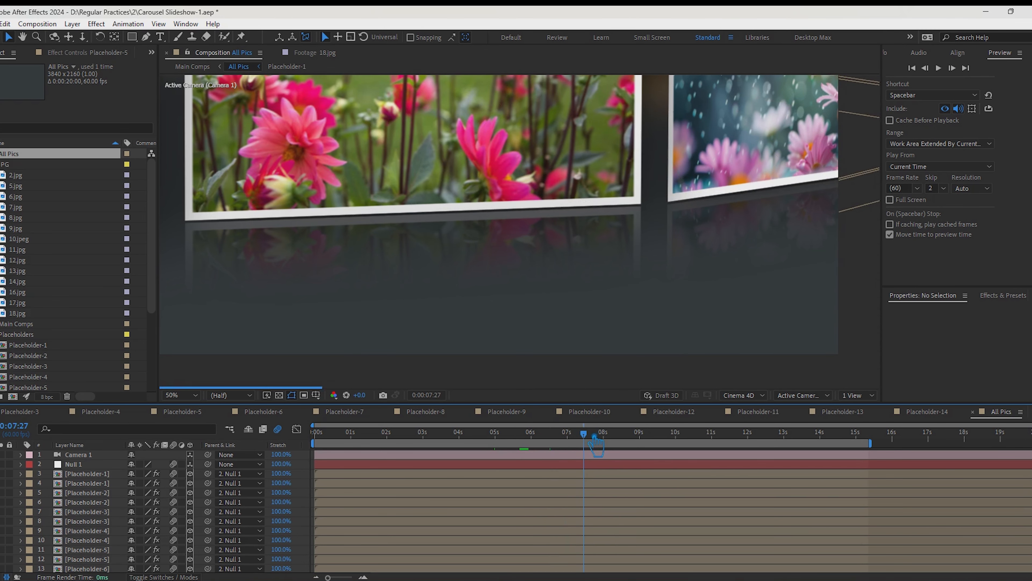
drag(597, 436, 610, 436)
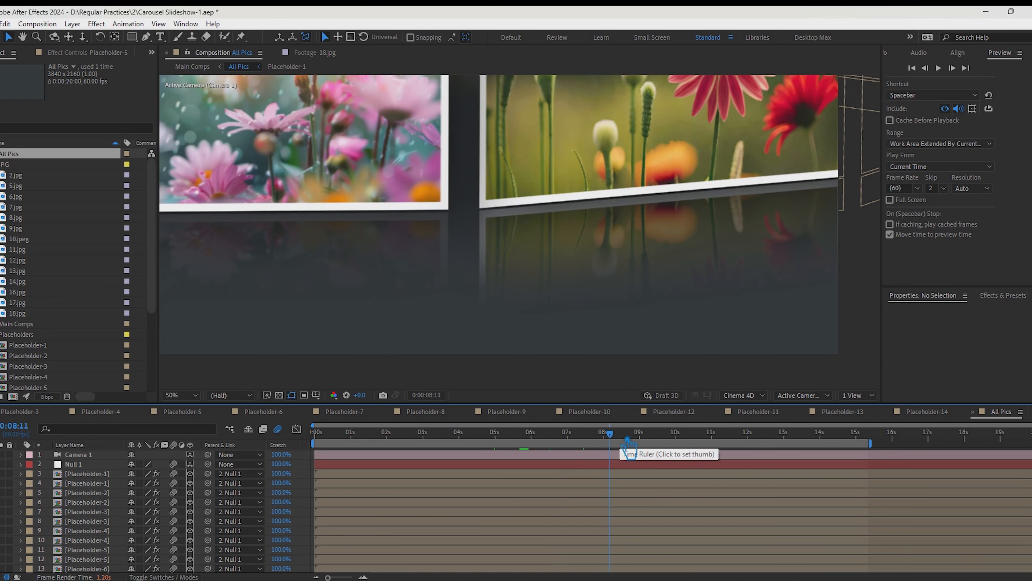
click(551, 221)
drag(674, 260, 678, 262)
Step: At 0:00:12:22, examine close up how Placeholder-10's reflection lines up with its picture, and return to the full camera view
drag(620, 446, 729, 443)
drag(741, 445, 771, 447)
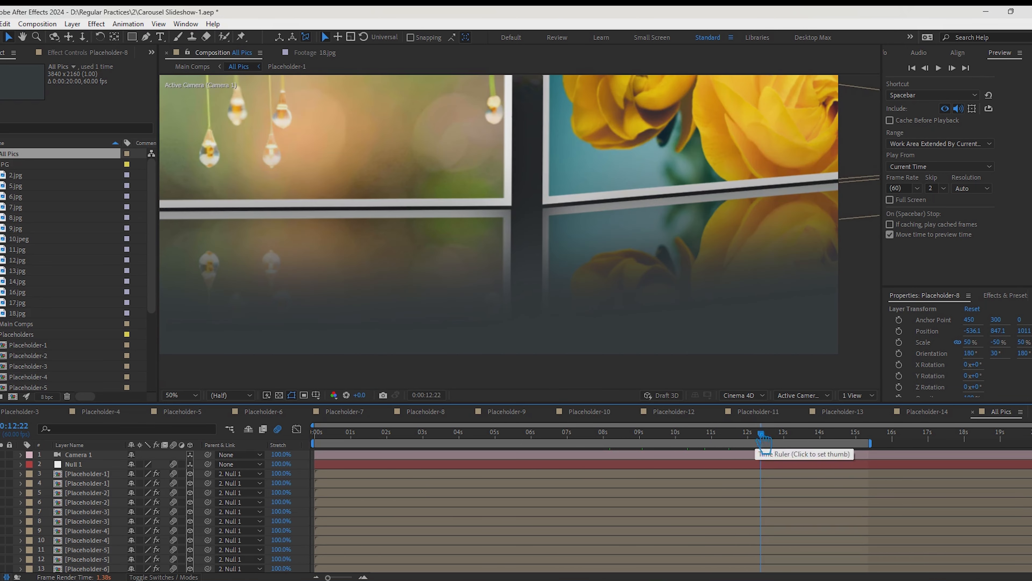
click(517, 226)
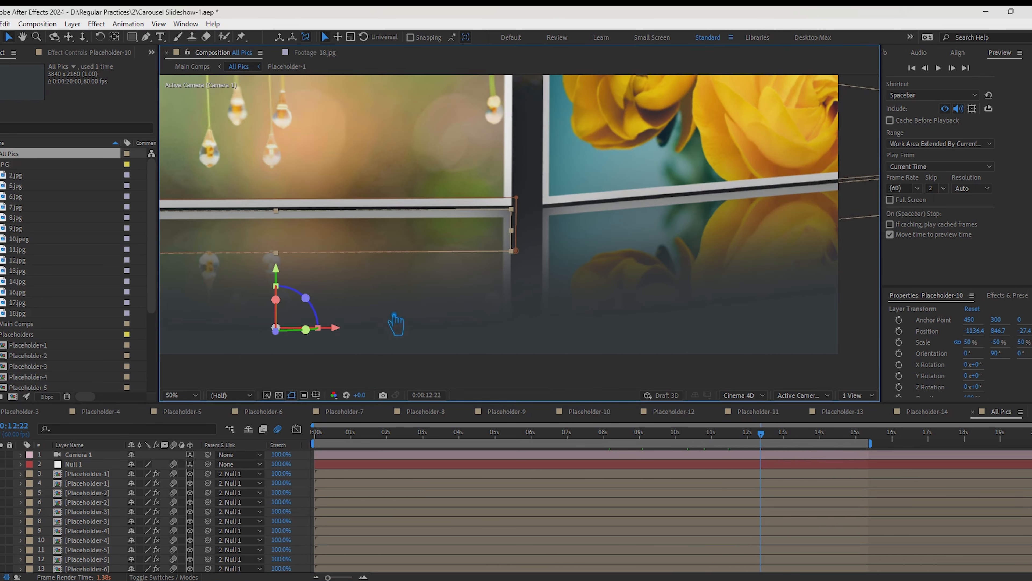
scroll(321, 366, up, 4)
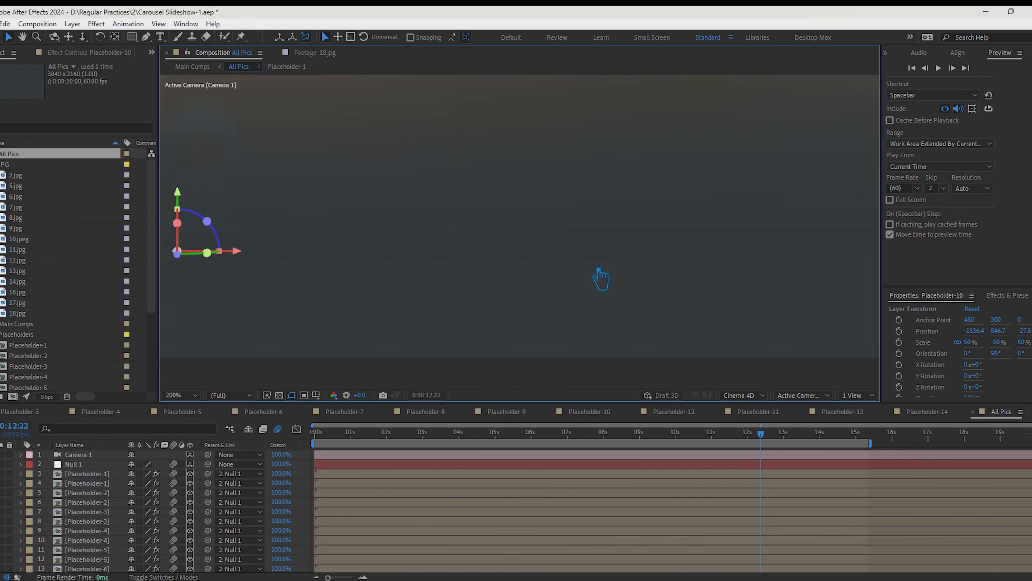
scroll(605, 280, down, 4)
click(768, 348)
drag(768, 348, 570, 367)
Step: Save the project and move to 0:00:15:03 to check the carousel's pictures and reflections at the end
key(ctrl+s)
drag(762, 434, 808, 434)
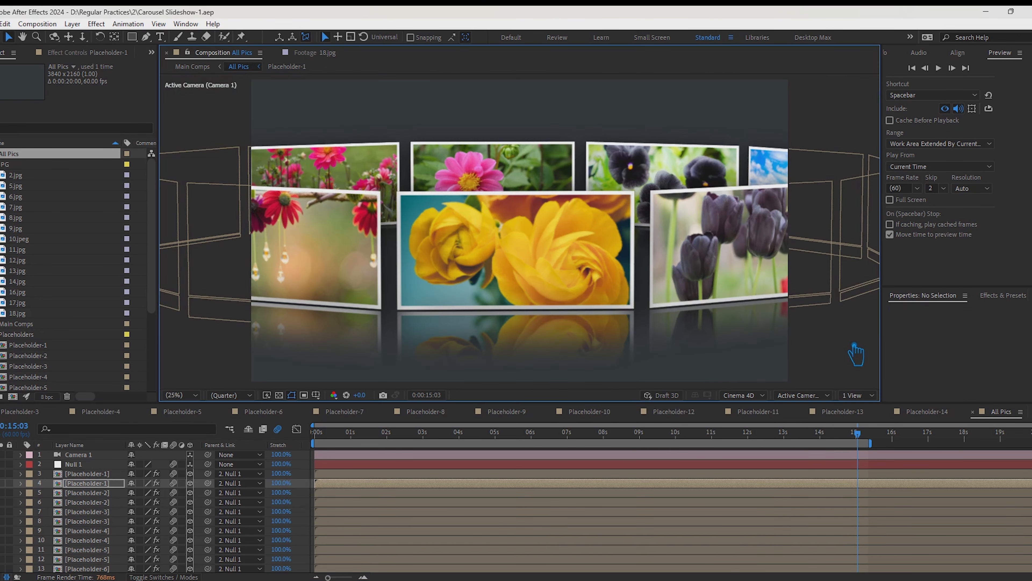
click(853, 342)
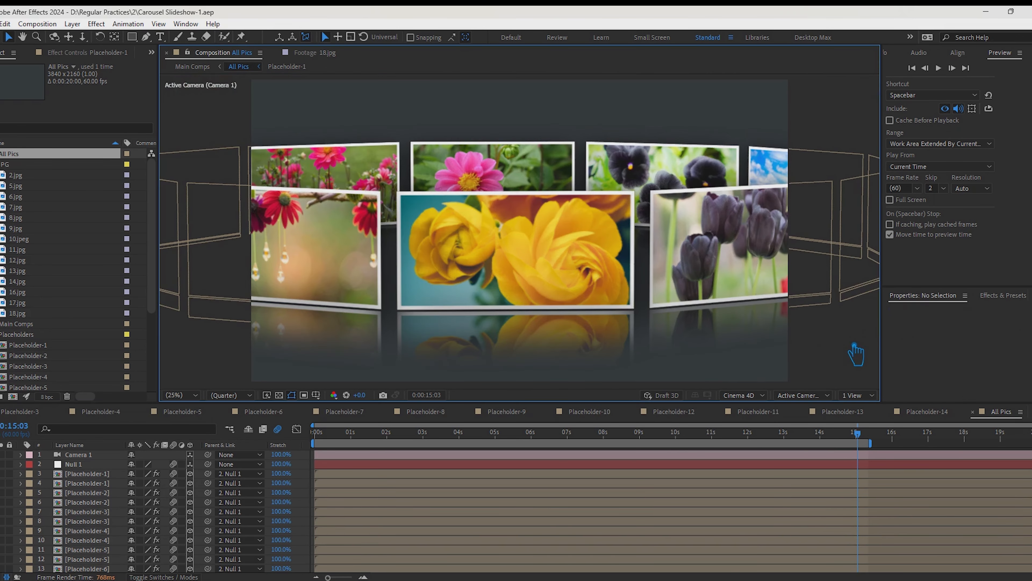